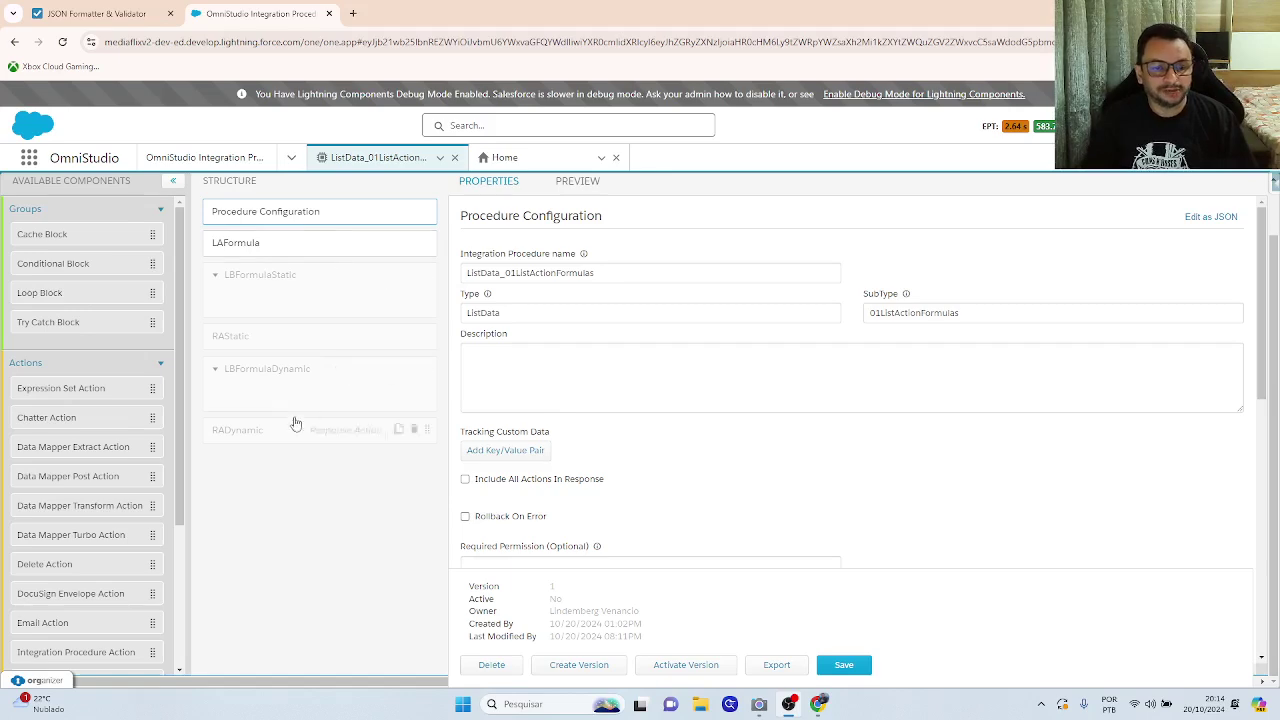
Look over the available action components, and show the formatted media JSON full screen in JSON Formatter & Validator.
{"action": "scroll", "coordinate": [178, 483], "scroll_direction": "down", "scroll_amount": 3}
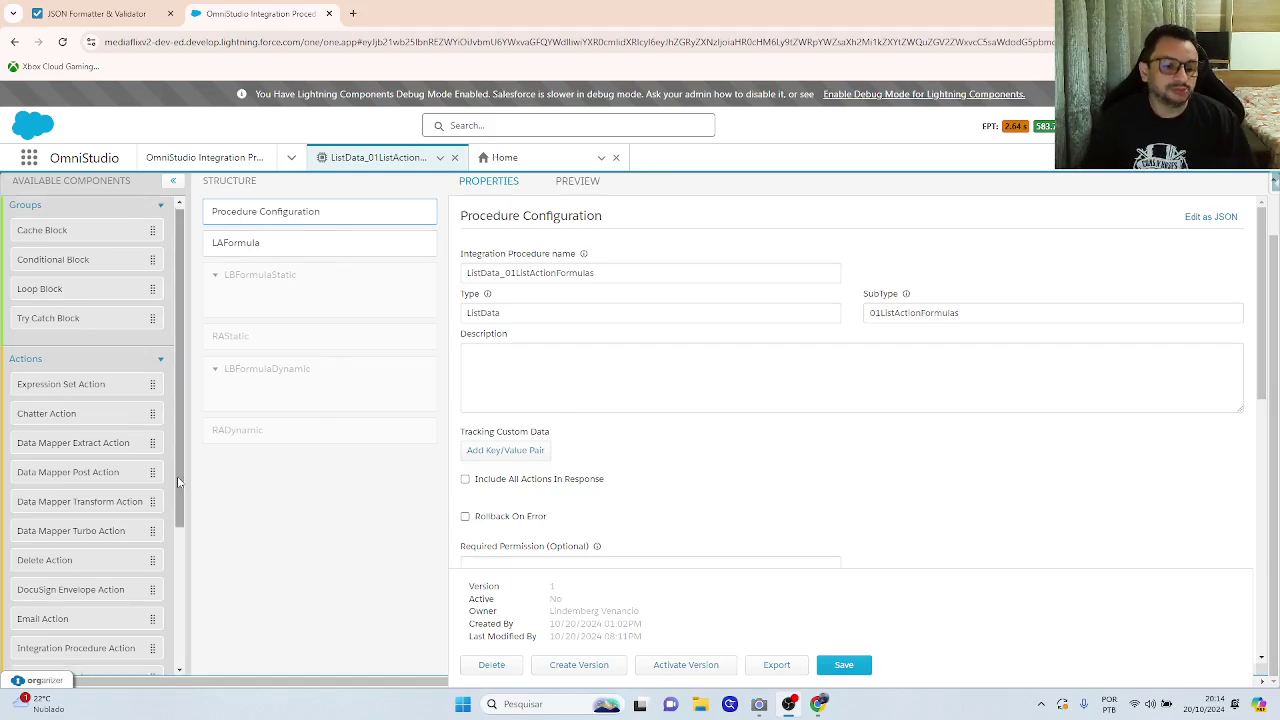
{"action": "scroll", "coordinate": [178, 483], "scroll_direction": "down", "scroll_amount": 2}
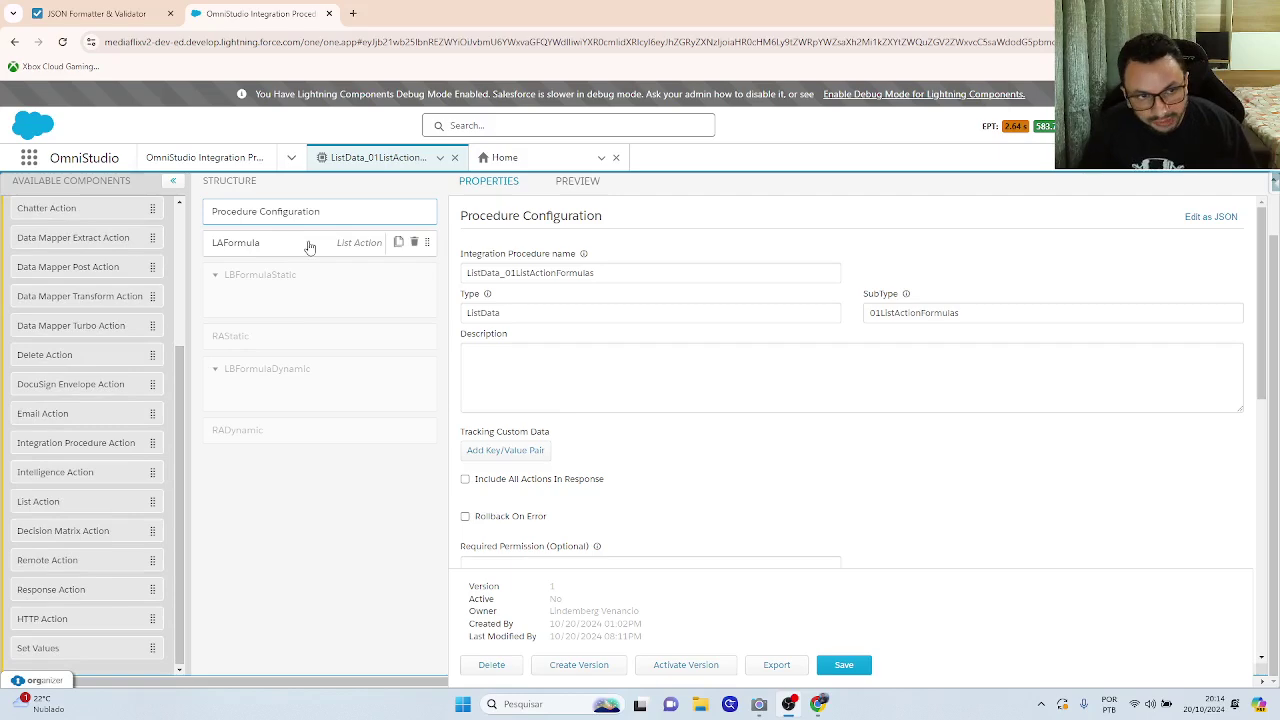
{"action": "left_click", "coordinate": [114, 18]}
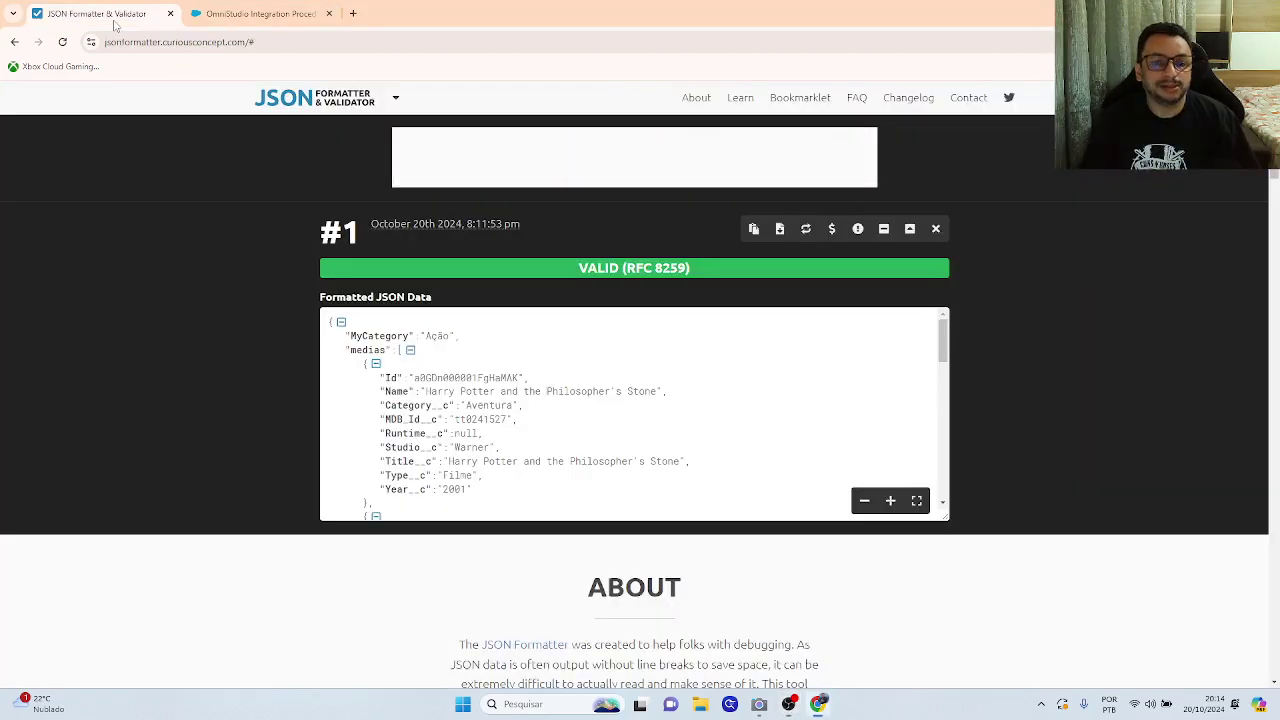
{"action": "left_click", "coordinate": [916, 505]}
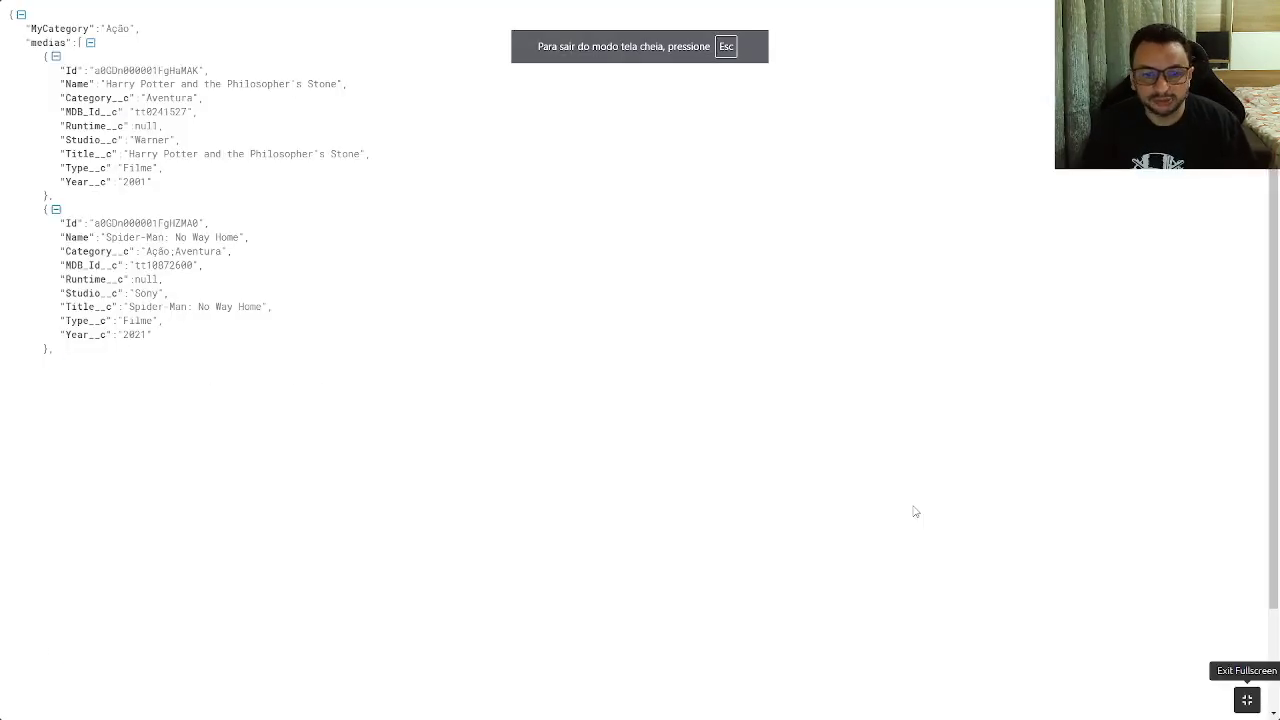
Examine MyCategory and the first media record's Category__c and Year__c fields in the formatted JSON, and leave the full-screen view.
{"action": "double_click", "coordinate": [70, 29]}
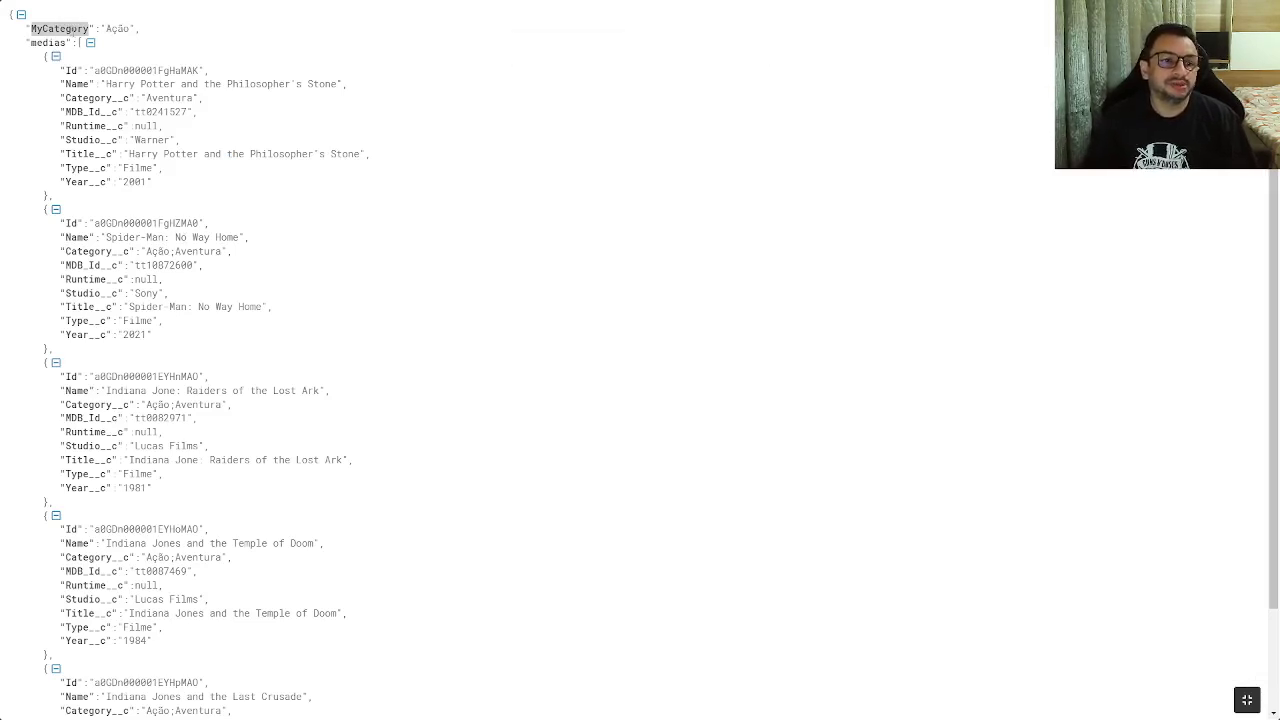
{"action": "left_click", "coordinate": [72, 32]}
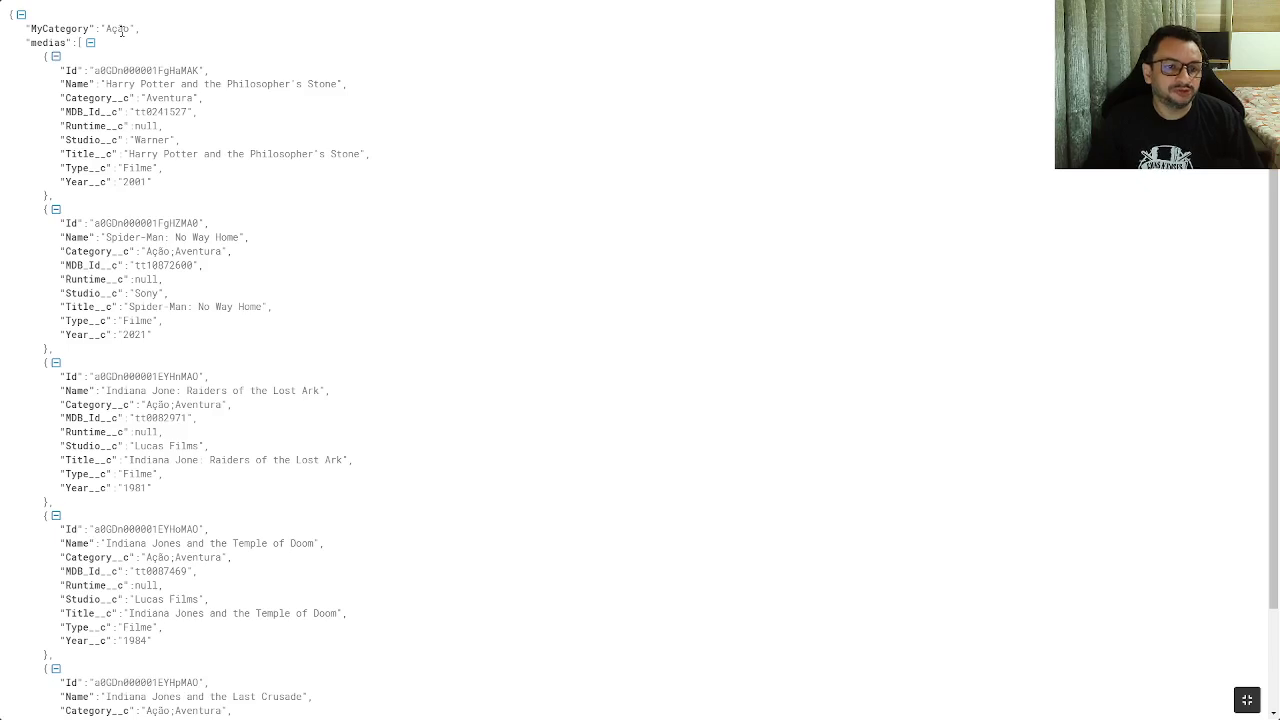
{"action": "double_click", "coordinate": [171, 97]}
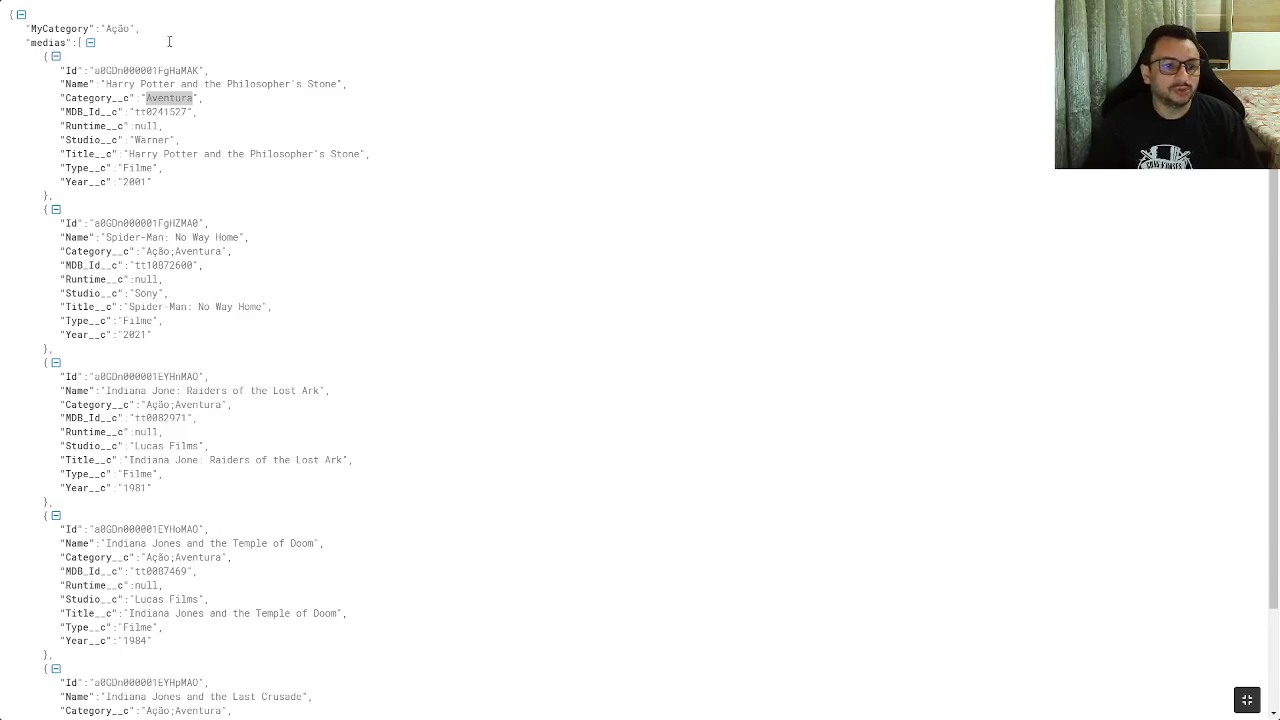
{"action": "double_click", "coordinate": [62, 29]}
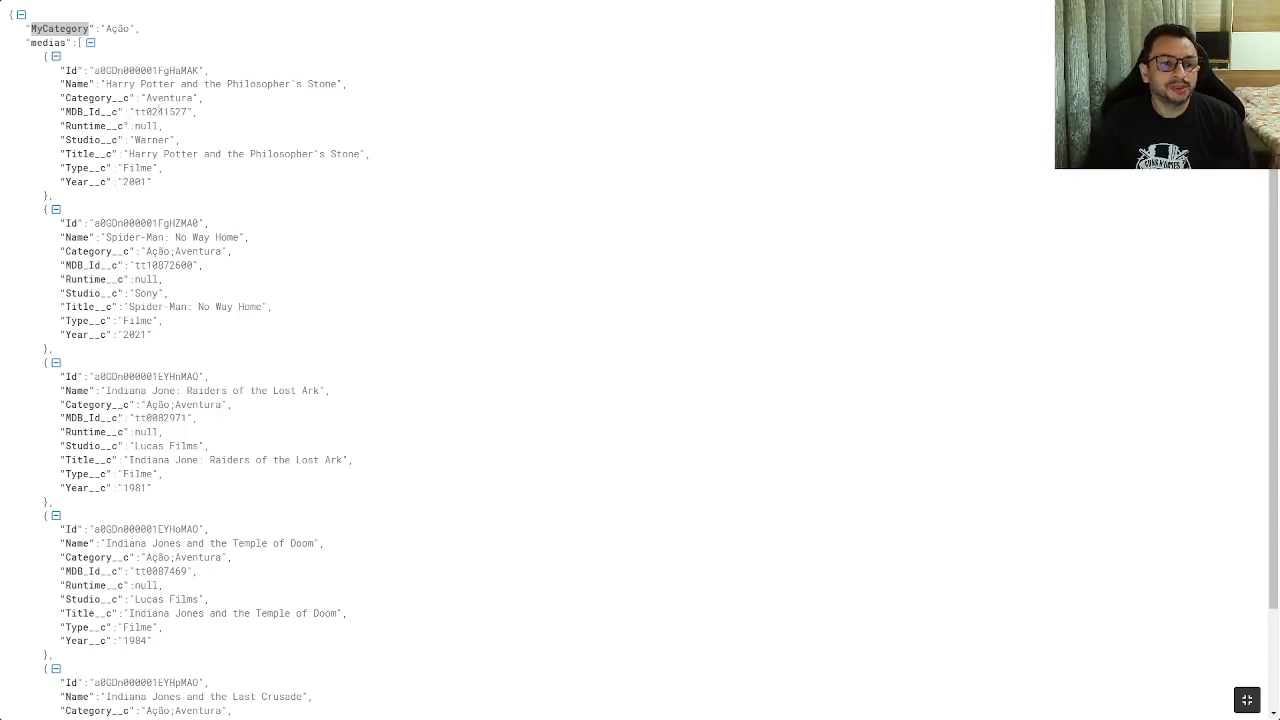
{"action": "left_click_drag", "start_coordinate": [151, 186], "coordinate": [63, 187]}
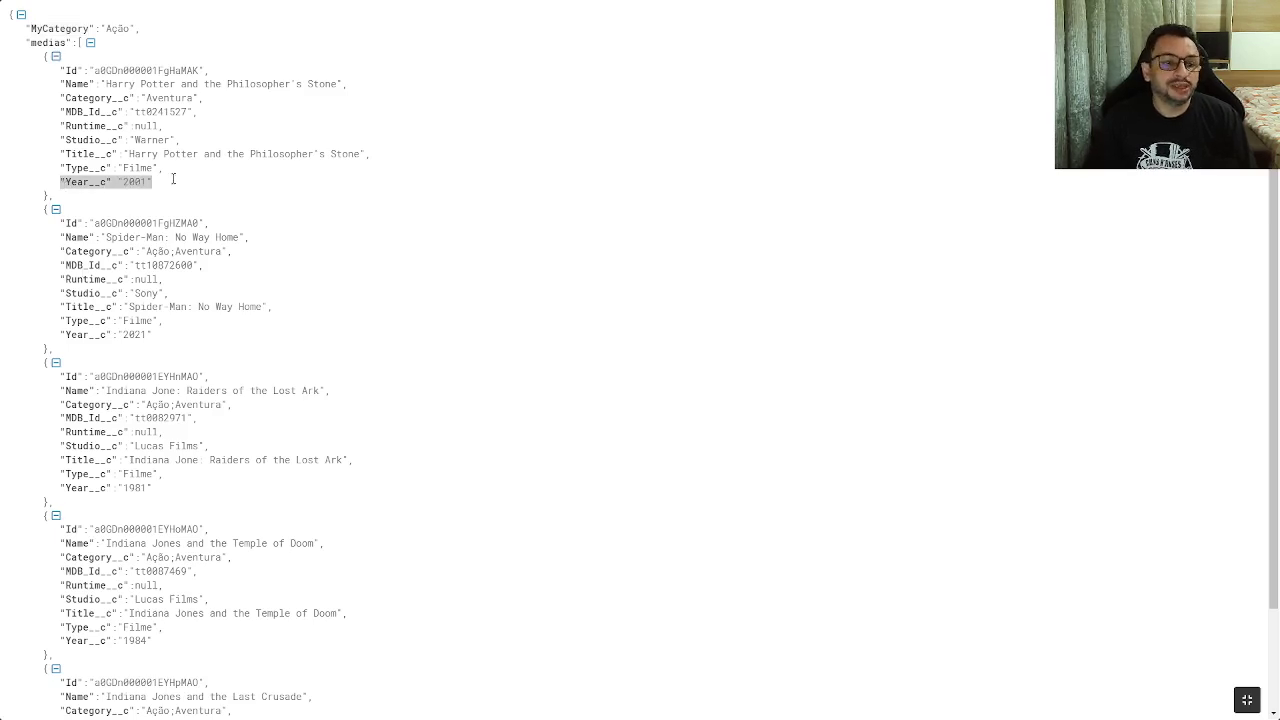
{"action": "left_click_drag", "start_coordinate": [171, 180], "coordinate": [54, 183]}
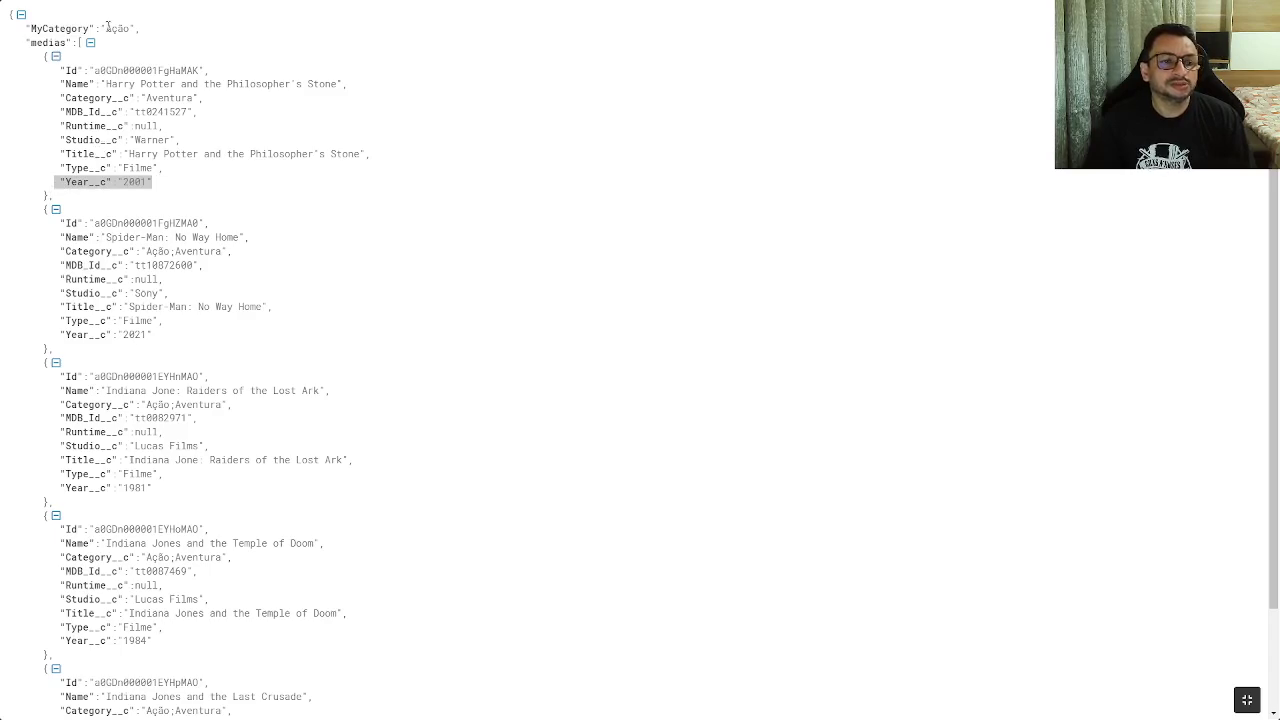
{"action": "left_click_drag", "start_coordinate": [106, 28], "coordinate": [130, 26]}
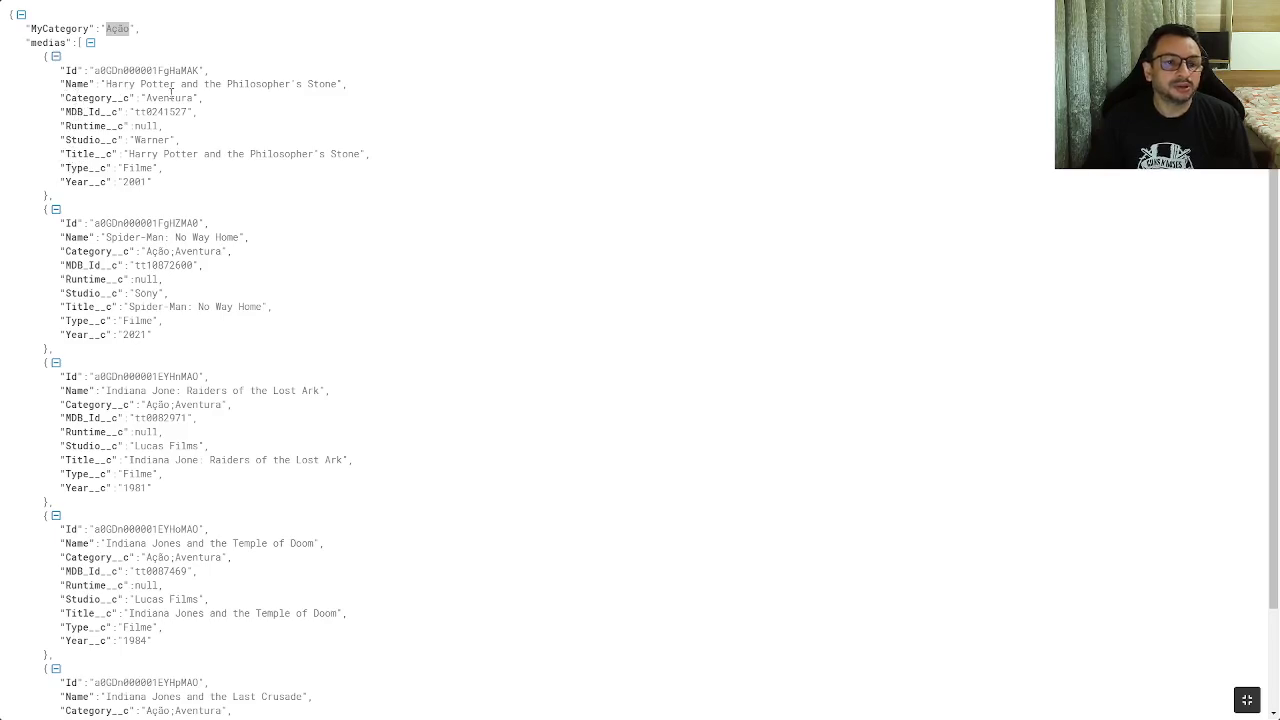
{"action": "left_click_drag", "start_coordinate": [207, 98], "coordinate": [53, 98]}
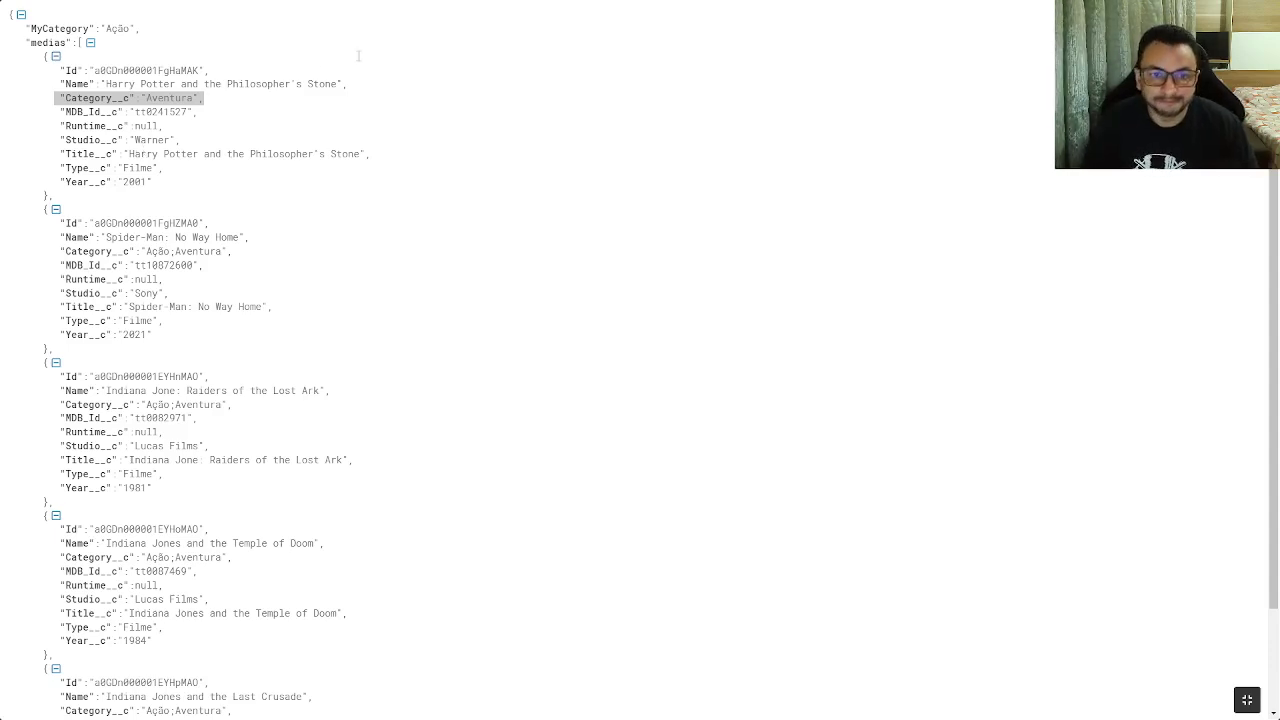
{"action": "key", "text": "Escape"}
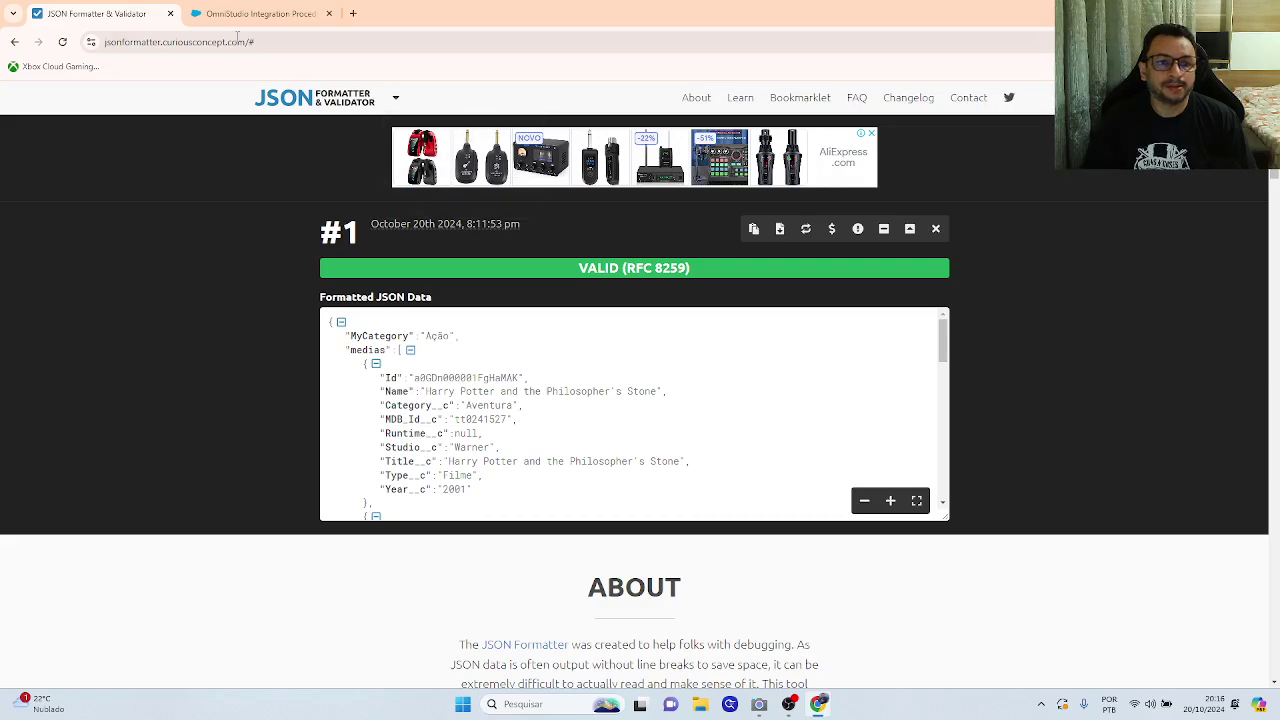
{"action": "left_click", "coordinate": [216, 12]}
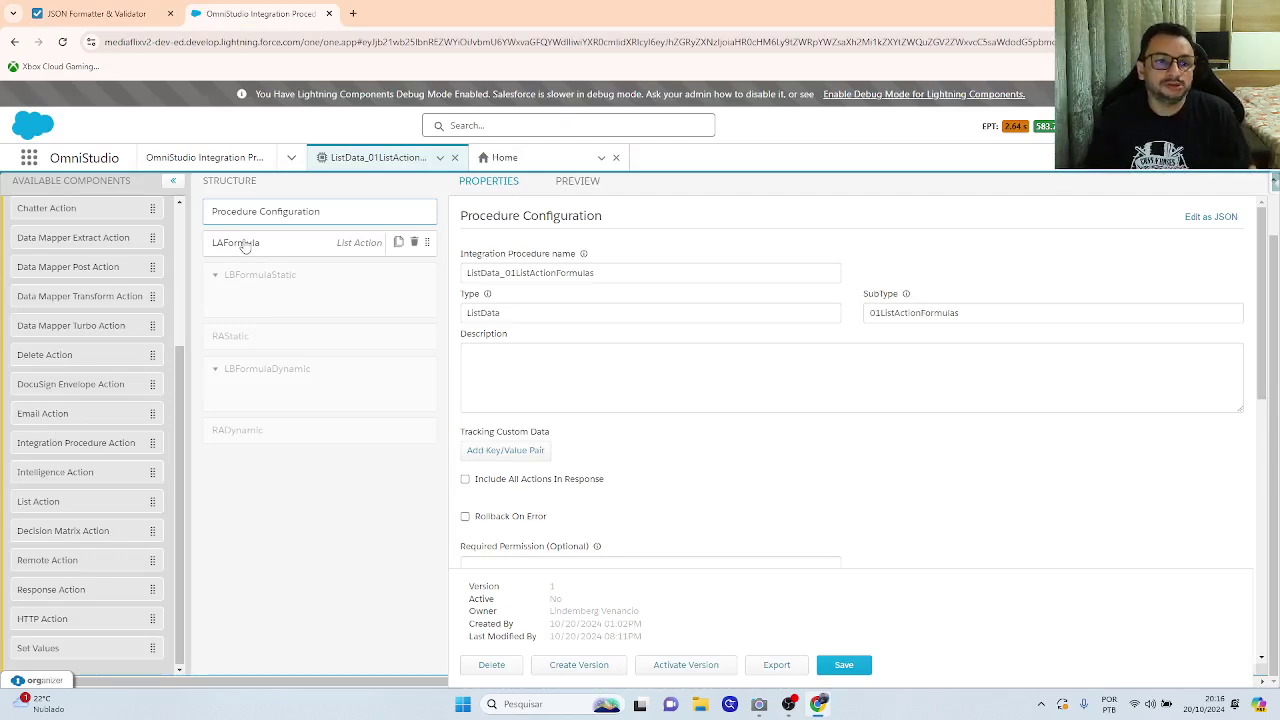
{"action": "left_click", "coordinate": [143, 10]}
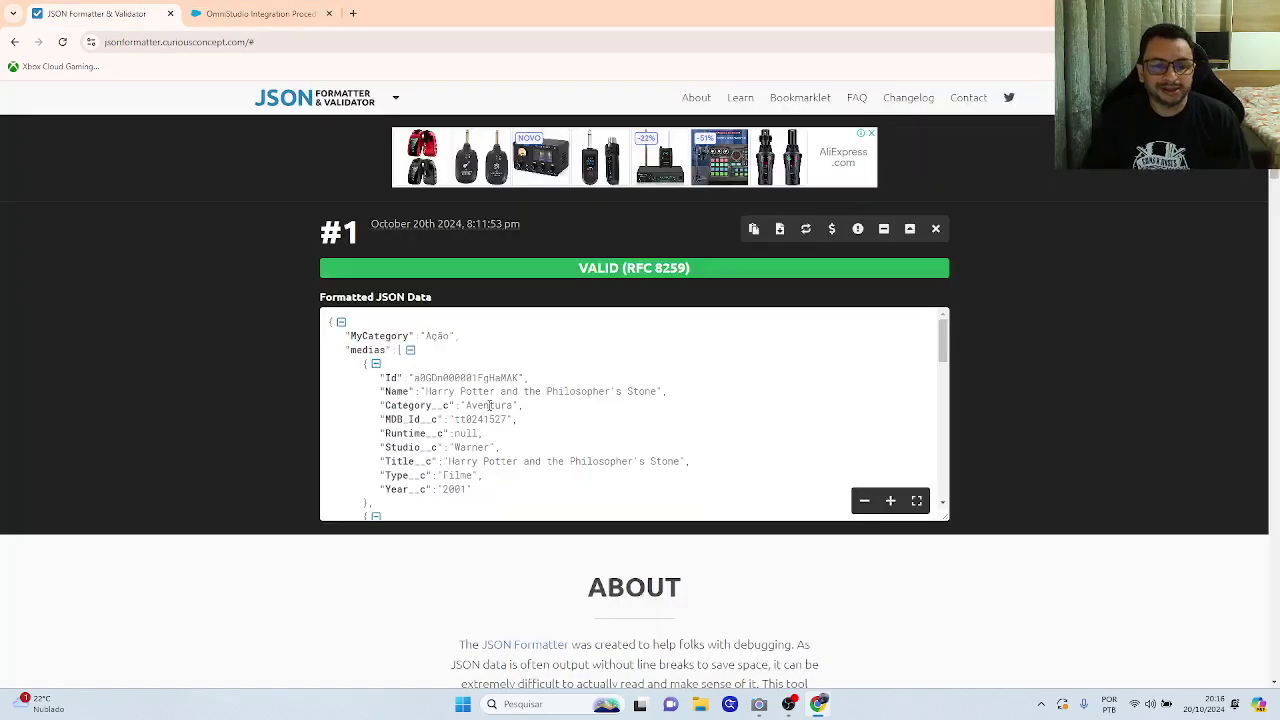
{"action": "scroll", "coordinate": [491, 418], "scroll_direction": "down", "scroll_amount": 3}
{"action": "scroll", "coordinate": [491, 418], "scroll_direction": "up", "scroll_amount": 3}
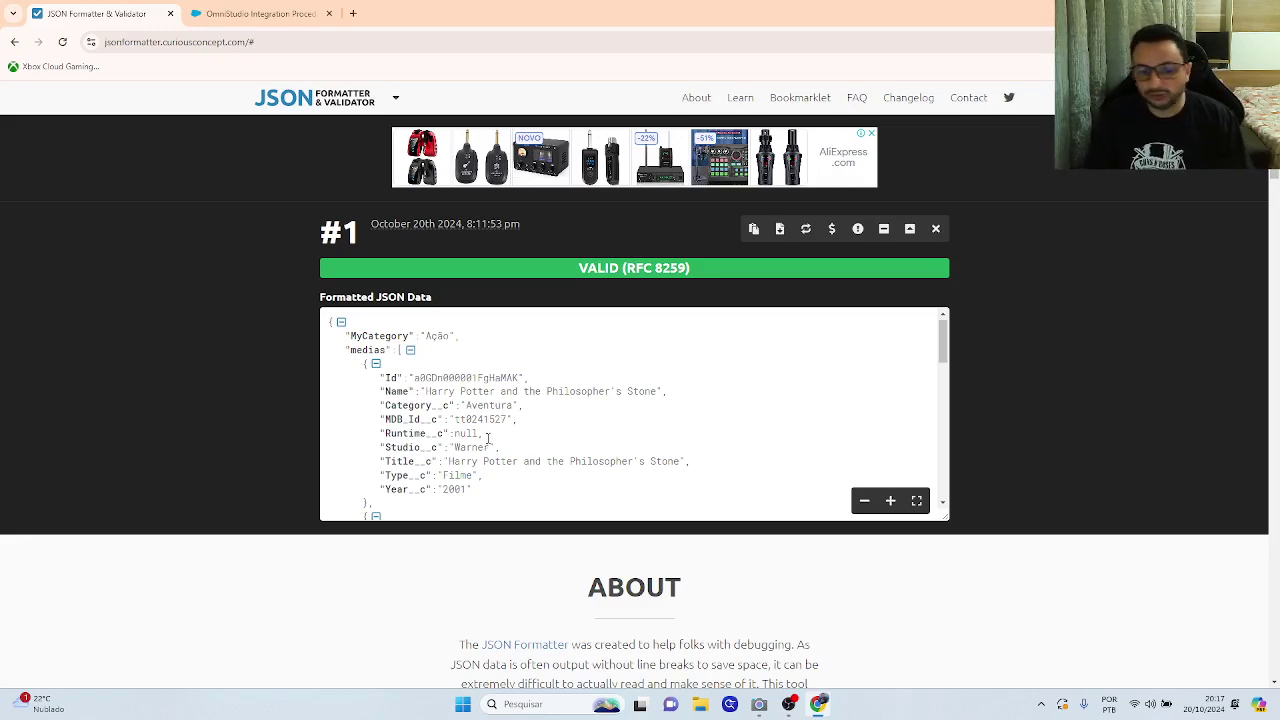
{"action": "scroll", "coordinate": [460, 384], "scroll_direction": "up", "scroll_amount": 2}
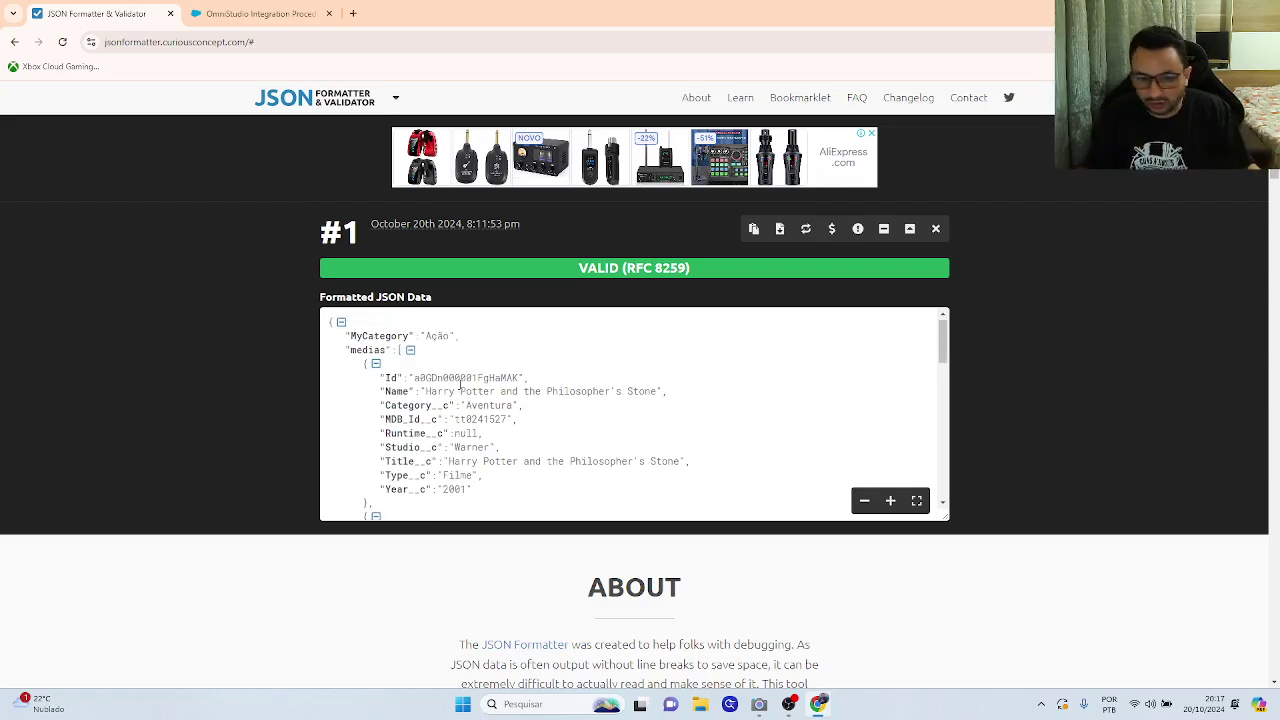
{"action": "scroll", "coordinate": [460, 384], "scroll_direction": "up", "scroll_amount": 1}
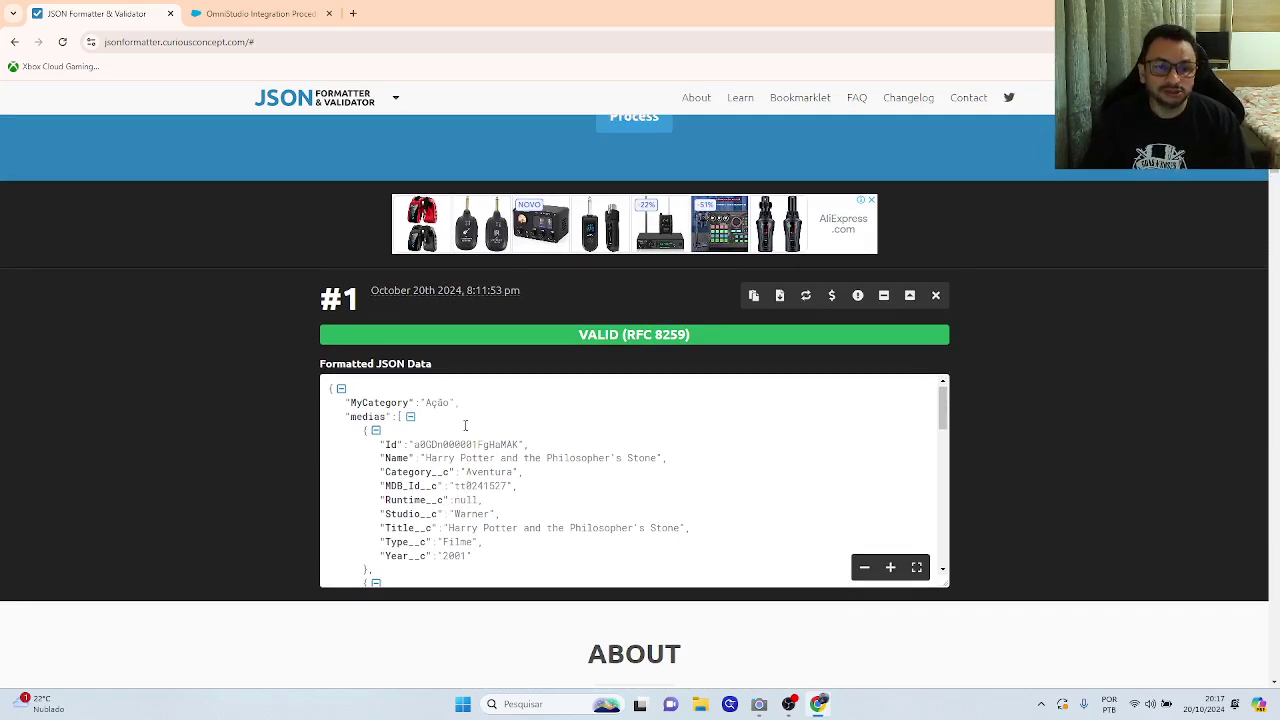
Switch to OmniStudio and review the Procedure Configuration properties of the ListData_01ListActionFormulas integration procedure.
{"action": "left_click", "coordinate": [265, 13]}
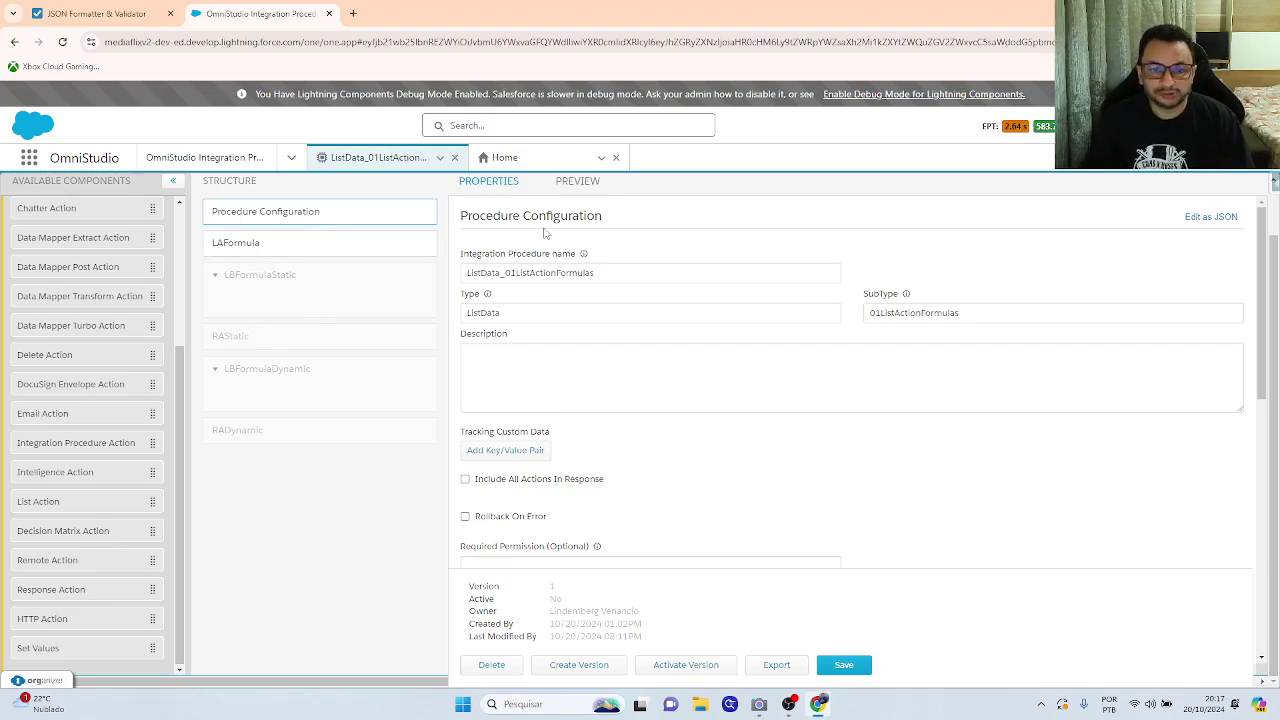
{"action": "scroll", "coordinate": [604, 345], "scroll_direction": "down", "scroll_amount": 2}
{"action": "scroll", "coordinate": [604, 345], "scroll_direction": "down", "scroll_amount": 6}
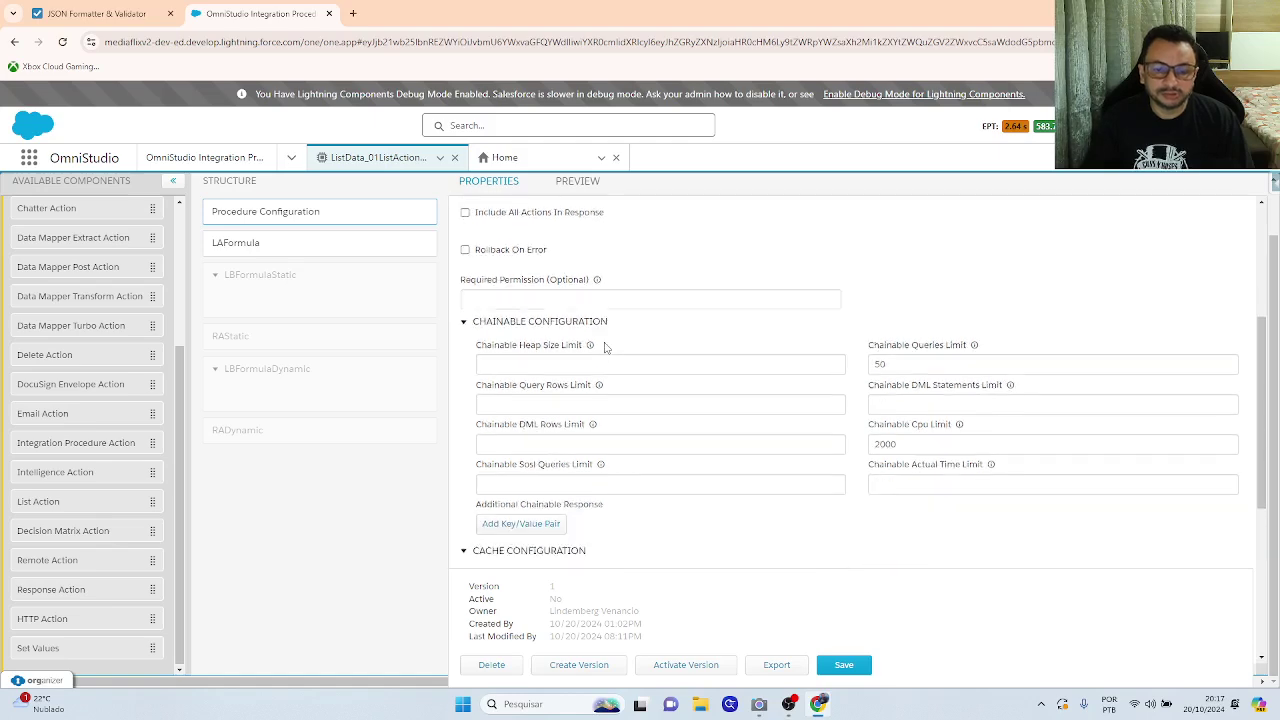
{"action": "scroll", "coordinate": [604, 345], "scroll_direction": "up", "scroll_amount": 5}
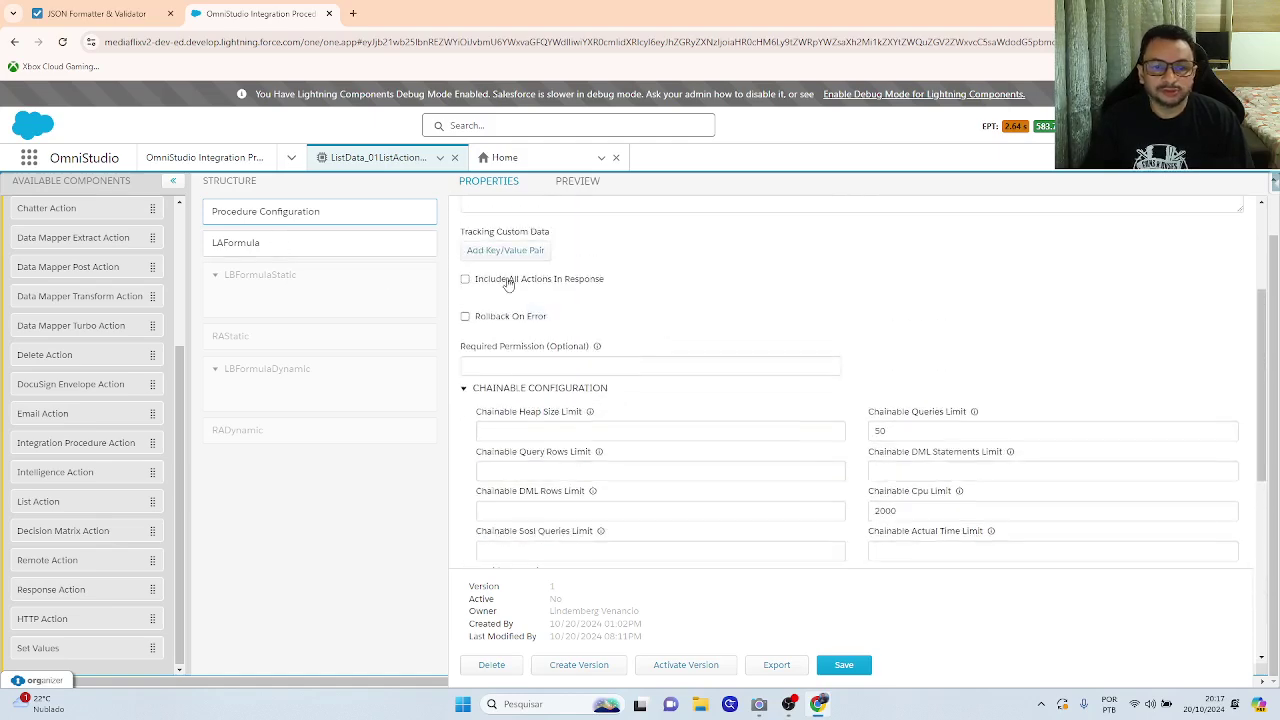
{"action": "scroll", "coordinate": [509, 282], "scroll_direction": "up", "scroll_amount": 3}
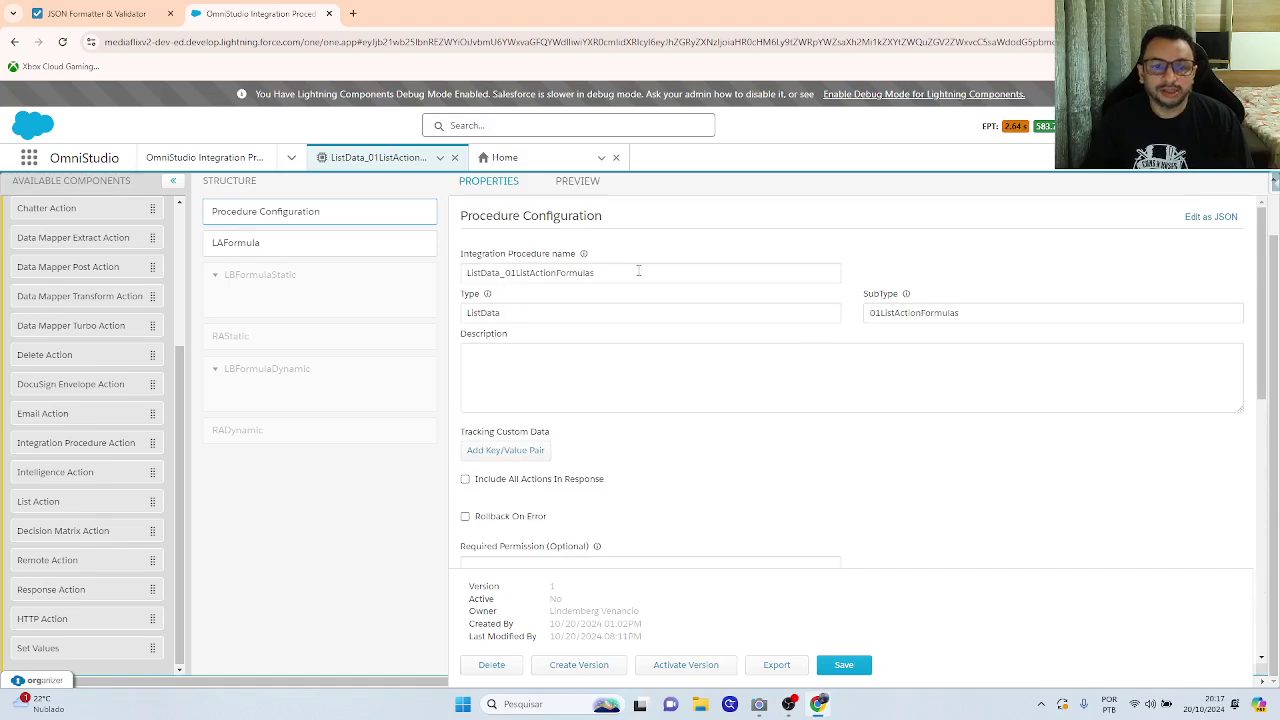
{"action": "left_click_drag", "start_coordinate": [637, 272], "coordinate": [462, 275]}
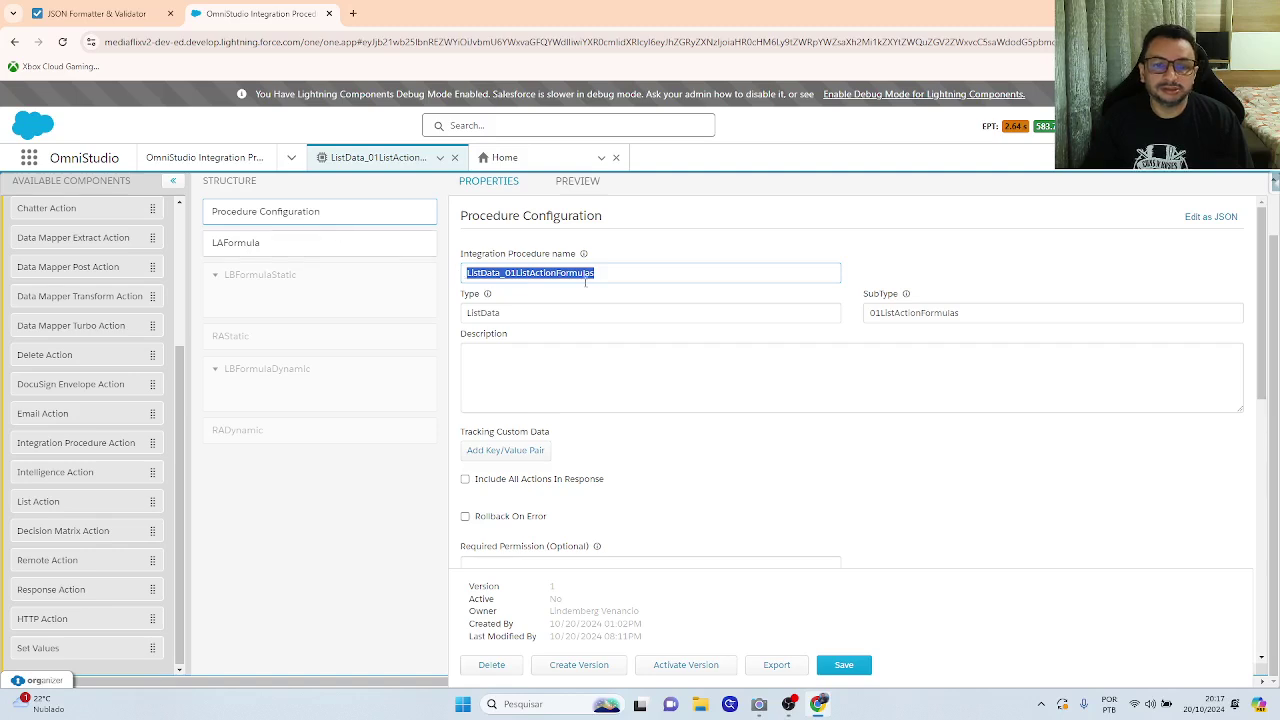
{"action": "scroll", "coordinate": [620, 277], "scroll_direction": "up", "scroll_amount": 1}
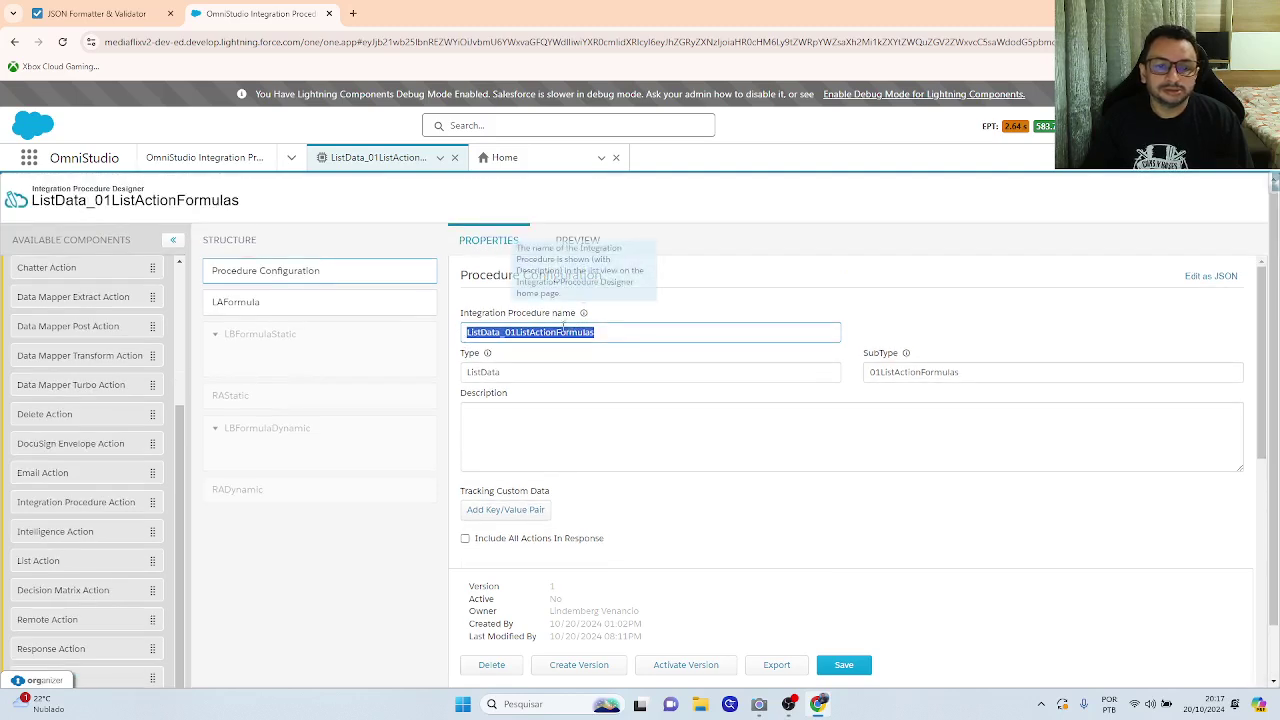
Open the LAFormula list action and examine its list merge, sort and modify list settings.
{"action": "left_click", "coordinate": [314, 302]}
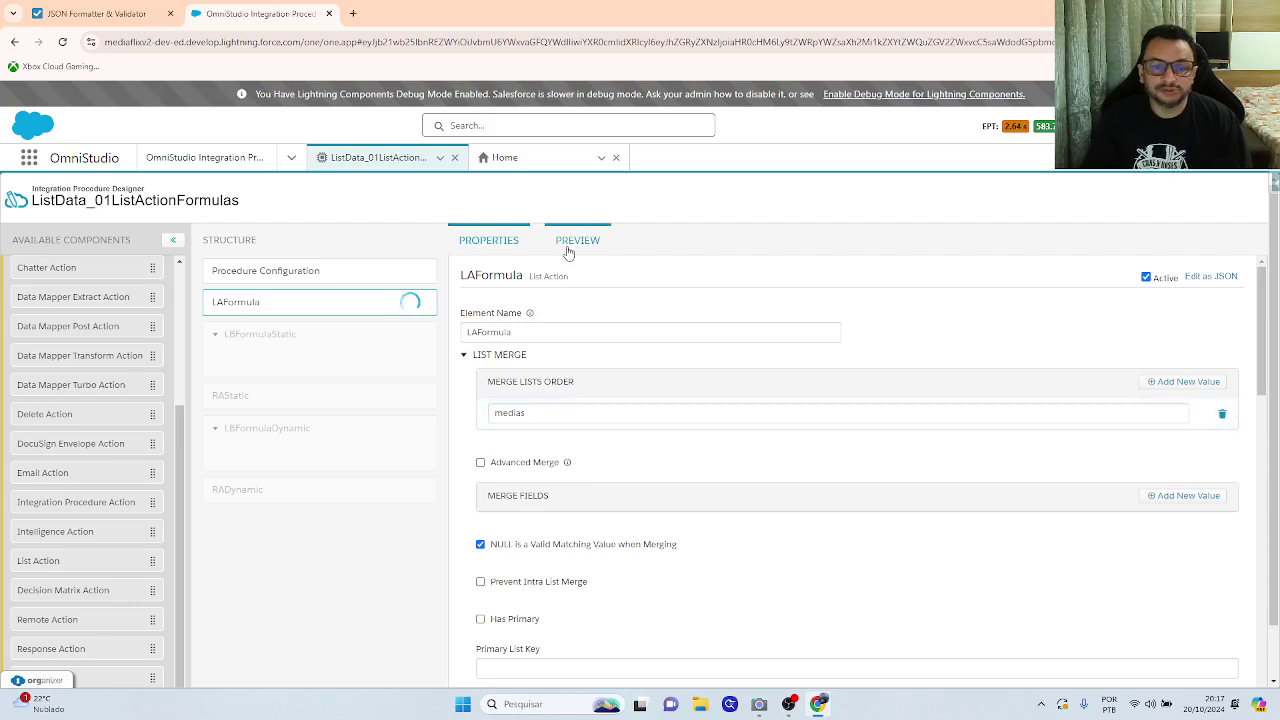
{"action": "left_click", "coordinate": [100, 13]}
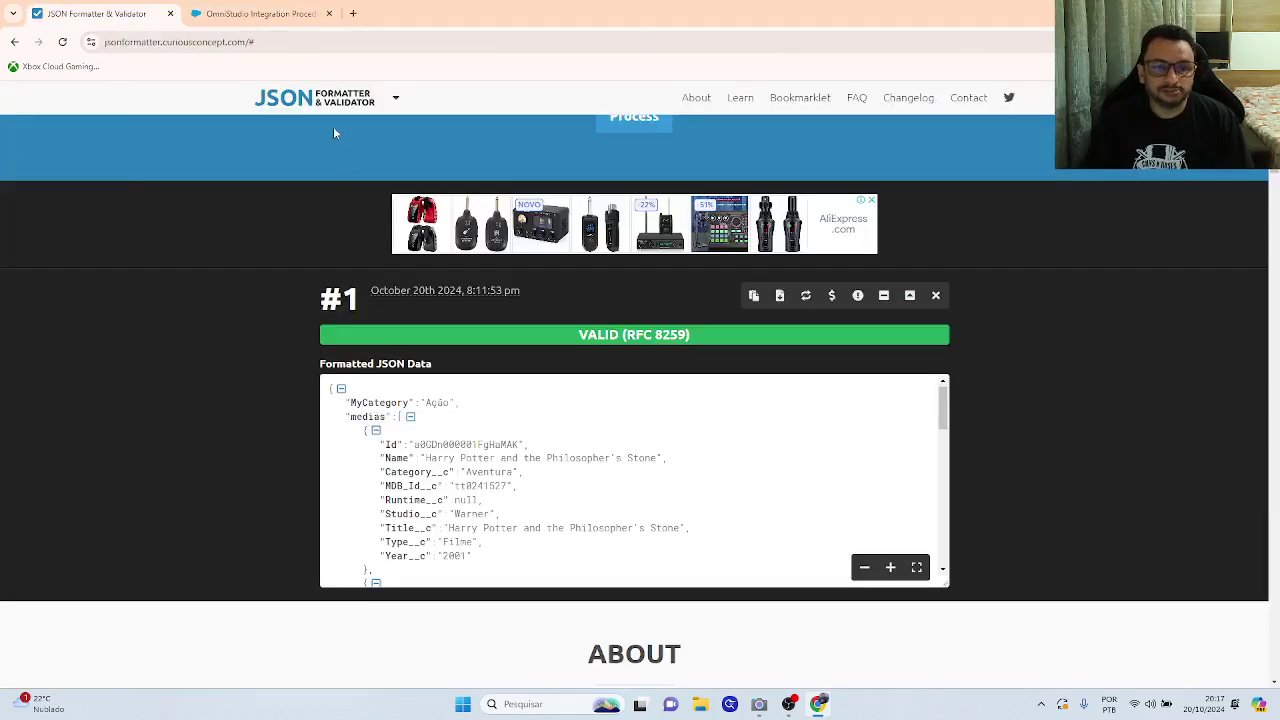
{"action": "left_click", "coordinate": [285, 14]}
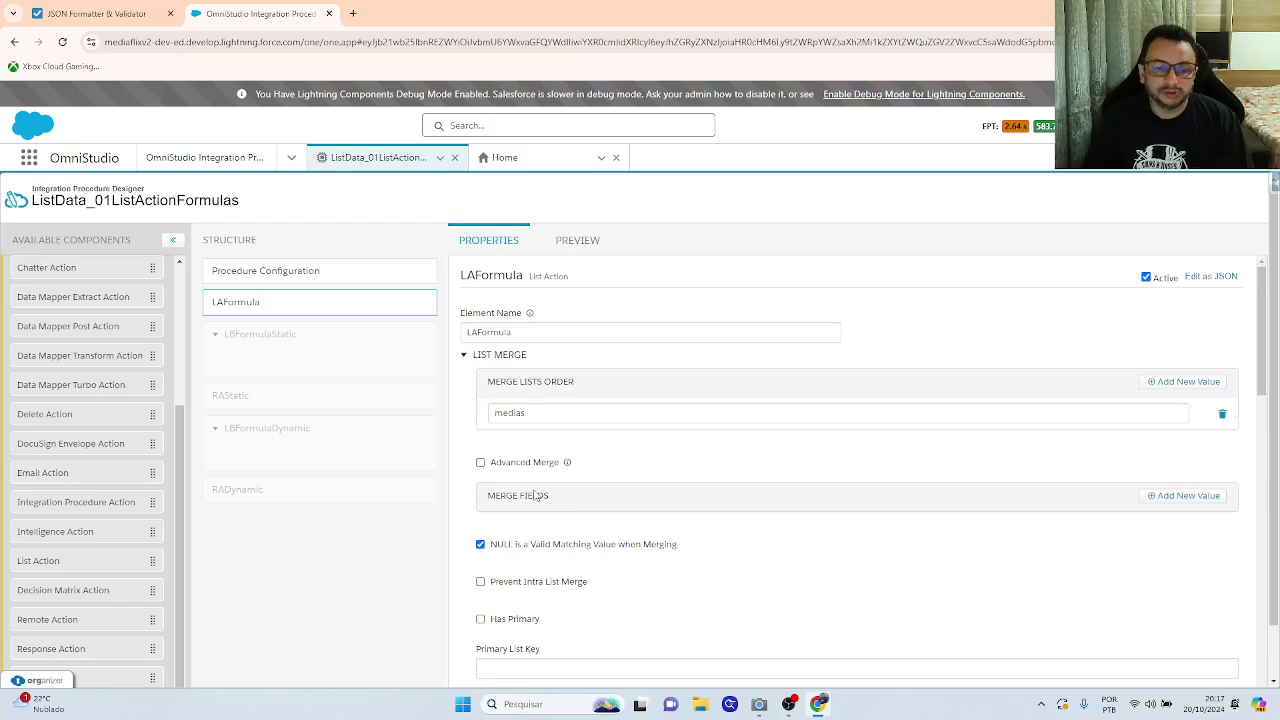
{"action": "scroll", "coordinate": [535, 495], "scroll_direction": "down", "scroll_amount": 2}
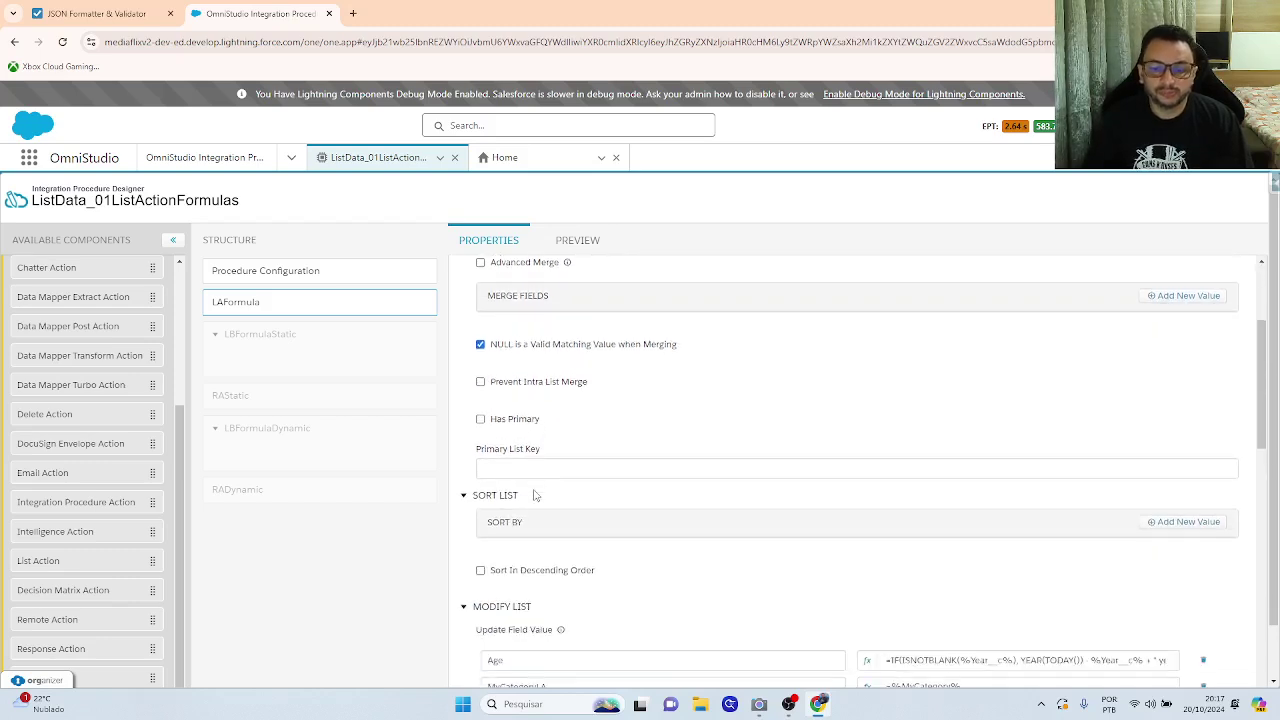
{"action": "scroll", "coordinate": [535, 495], "scroll_direction": "down", "scroll_amount": 2}
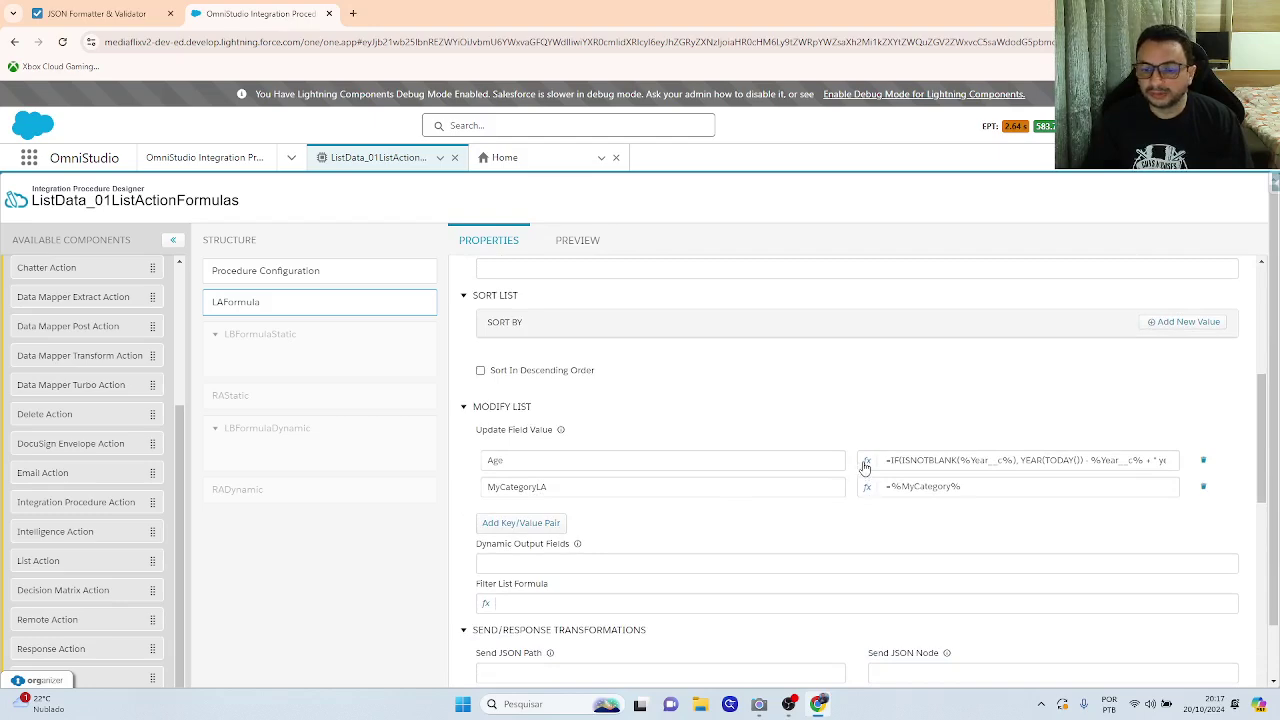
Inspect the Age field's formula and its Year__c reference in the Expression Editor, and close it without changes.
{"action": "left_click", "coordinate": [865, 462]}
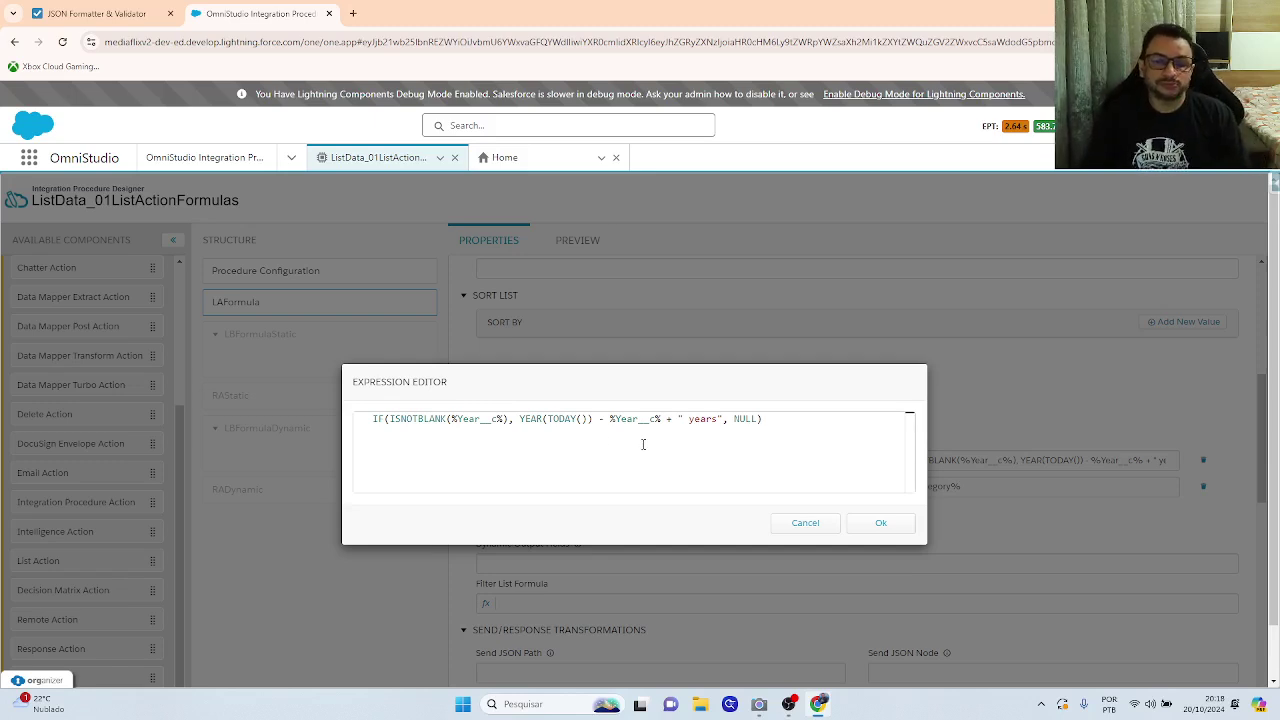
{"action": "left_click", "coordinate": [610, 419]}
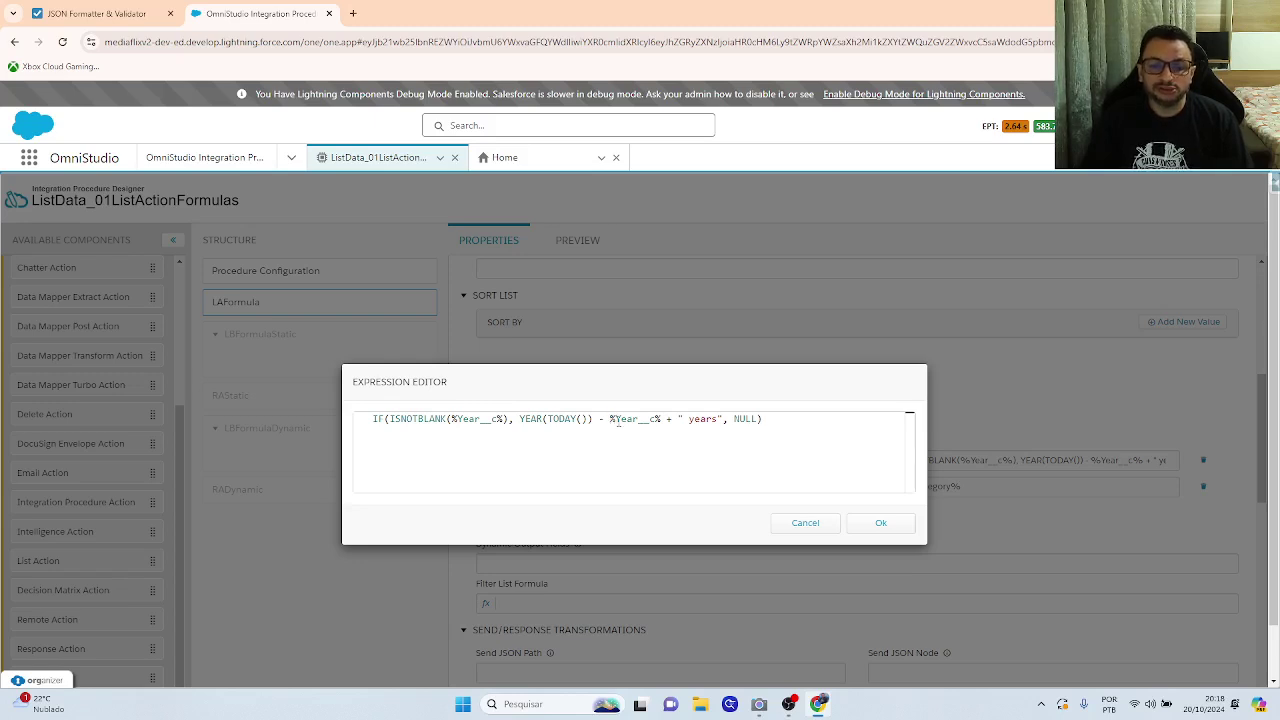
{"action": "left_click_drag", "start_coordinate": [615, 419], "coordinate": [660, 419]}
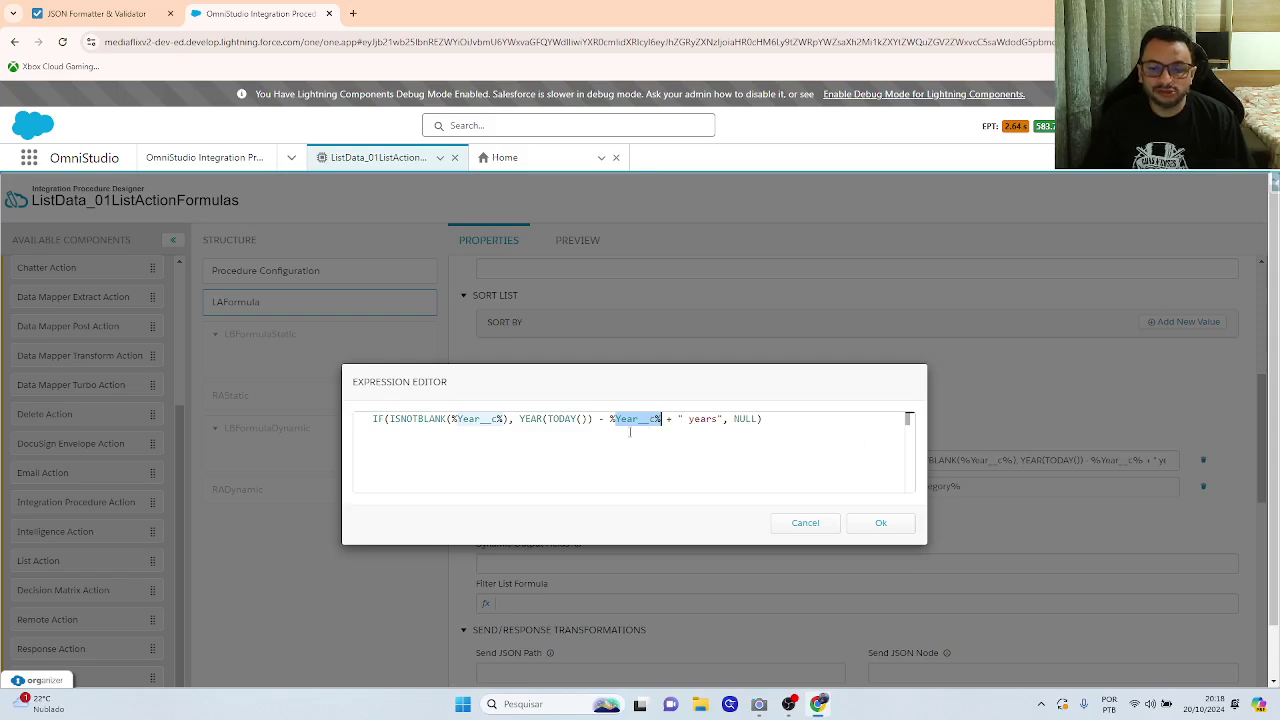
{"action": "left_click", "coordinate": [794, 527]}
Open the integration procedure's preview and examine the first media record in the response.
{"action": "left_click", "coordinate": [597, 256]}
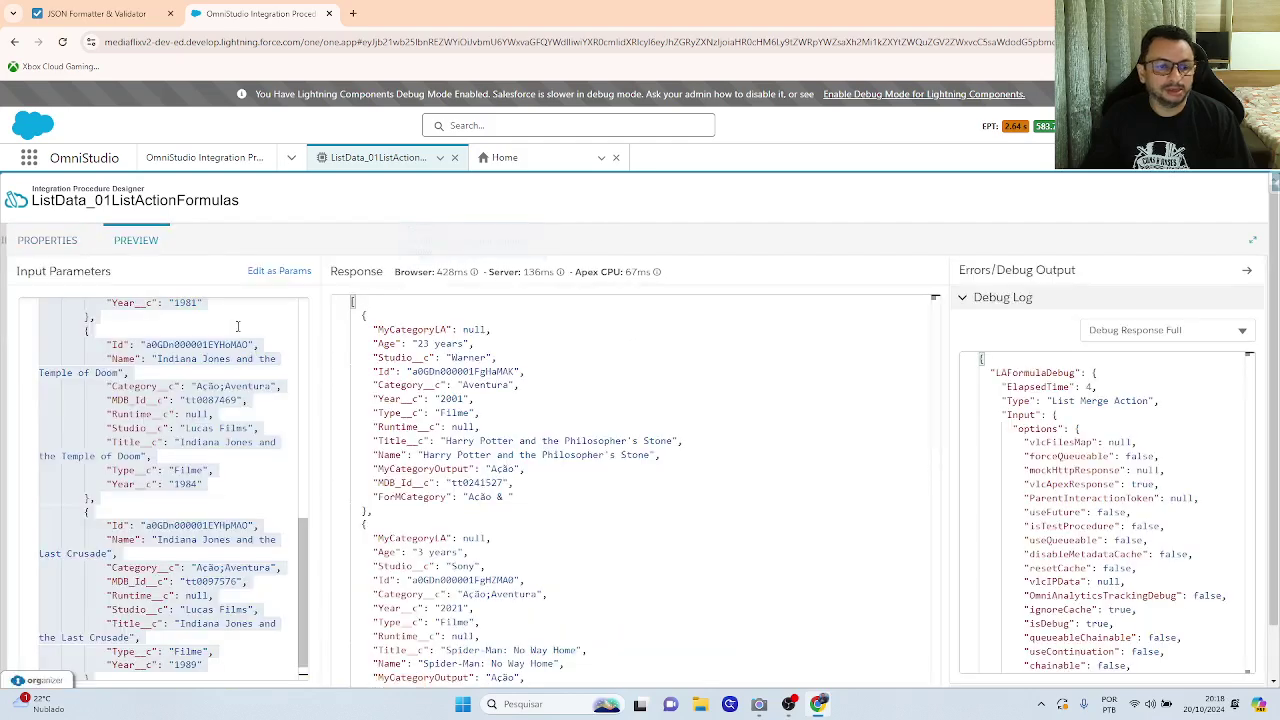
{"action": "left_click_drag", "start_coordinate": [363, 315], "coordinate": [372, 511]}
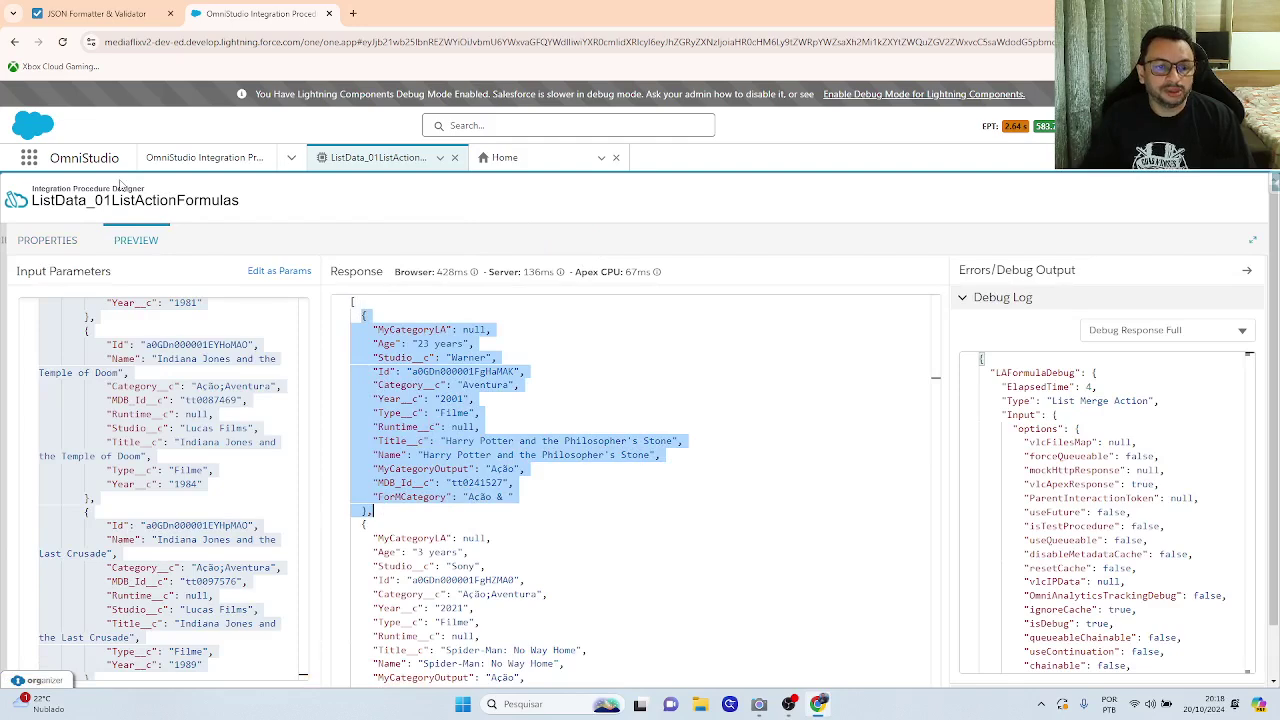
Rerun the ListData_01ListActionFormulas integration procedure in the preview with the existing media records as input.
{"action": "left_click", "coordinate": [188, 157]}
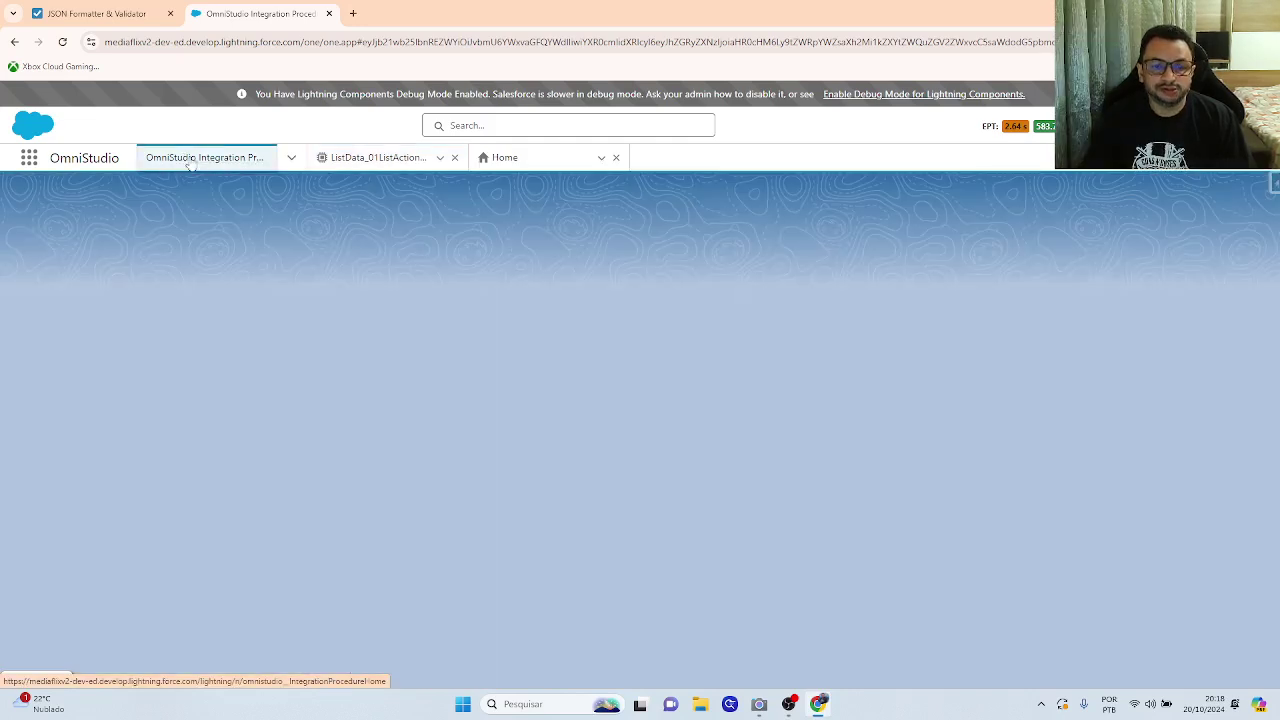
{"action": "left_click", "coordinate": [322, 165]}
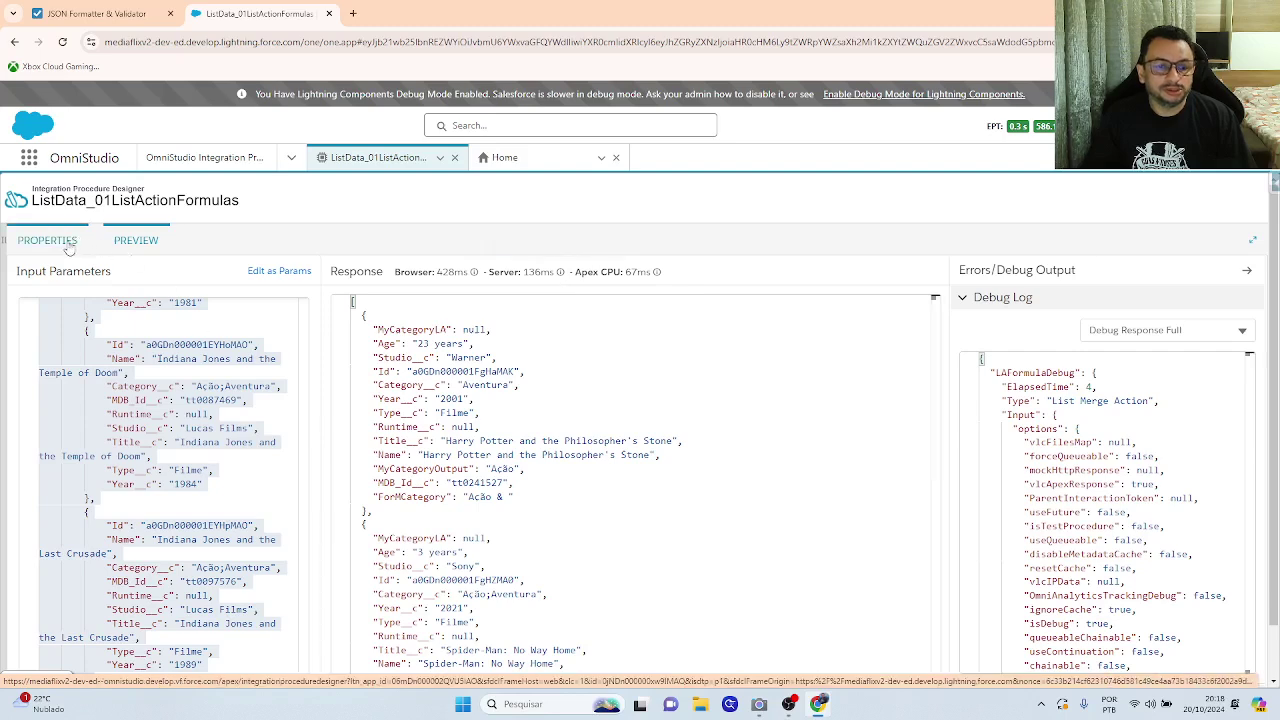
{"action": "left_click", "coordinate": [66, 245]}
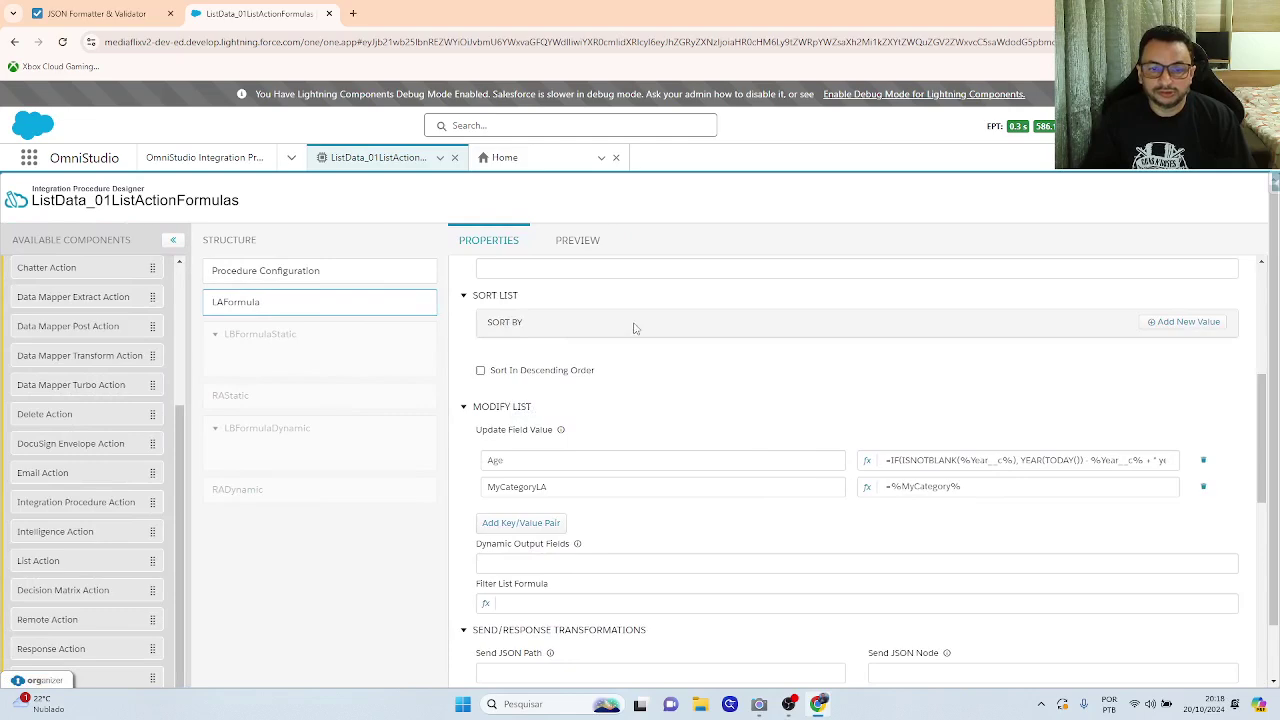
{"action": "left_click_drag", "start_coordinate": [590, 247], "coordinate": [563, 267]}
{"action": "left_click", "coordinate": [574, 248]}
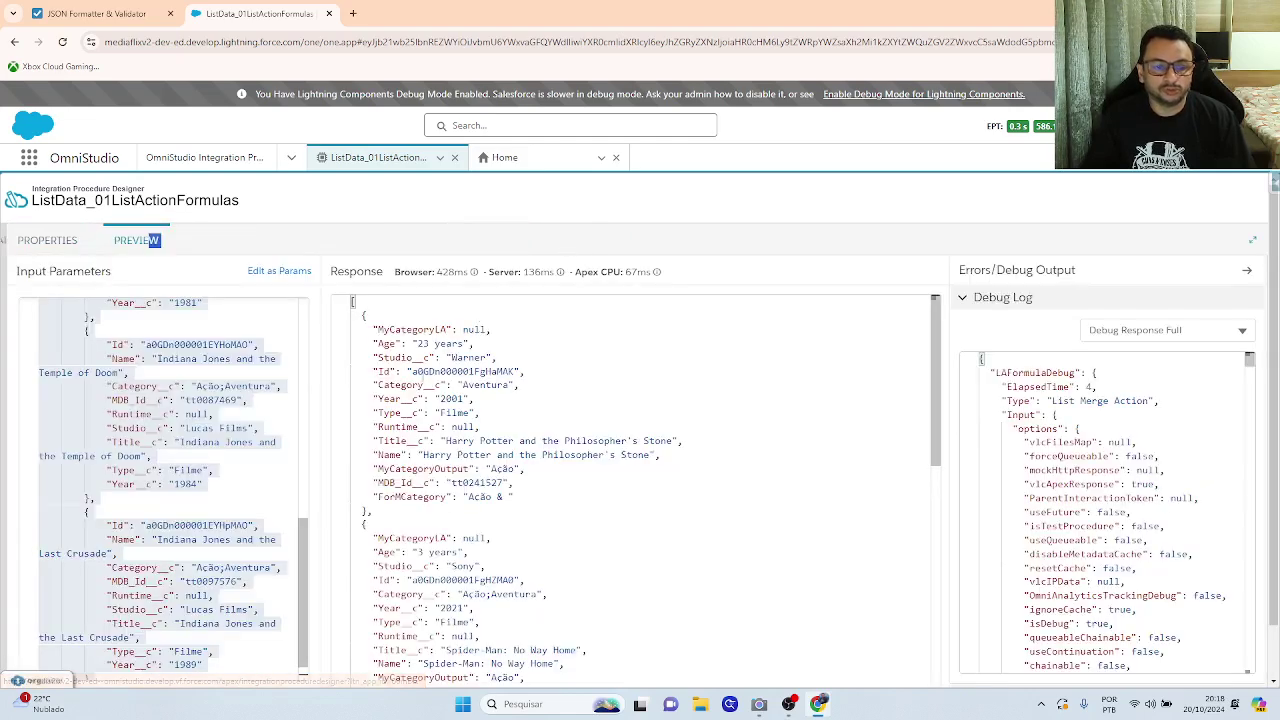
{"action": "scroll", "coordinate": [270, 614], "scroll_direction": "down", "scroll_amount": 1}
{"action": "scroll", "coordinate": [262, 660], "scroll_direction": "down", "scroll_amount": 1}
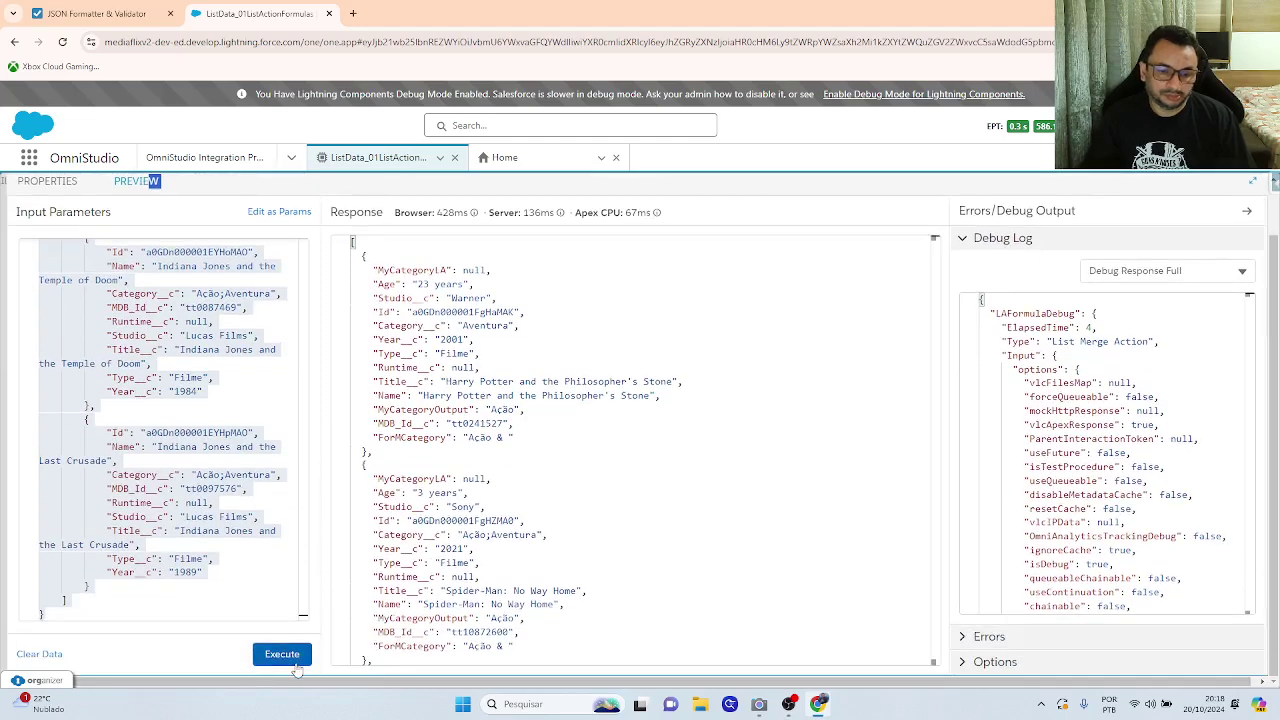
{"action": "left_click", "coordinate": [279, 654]}
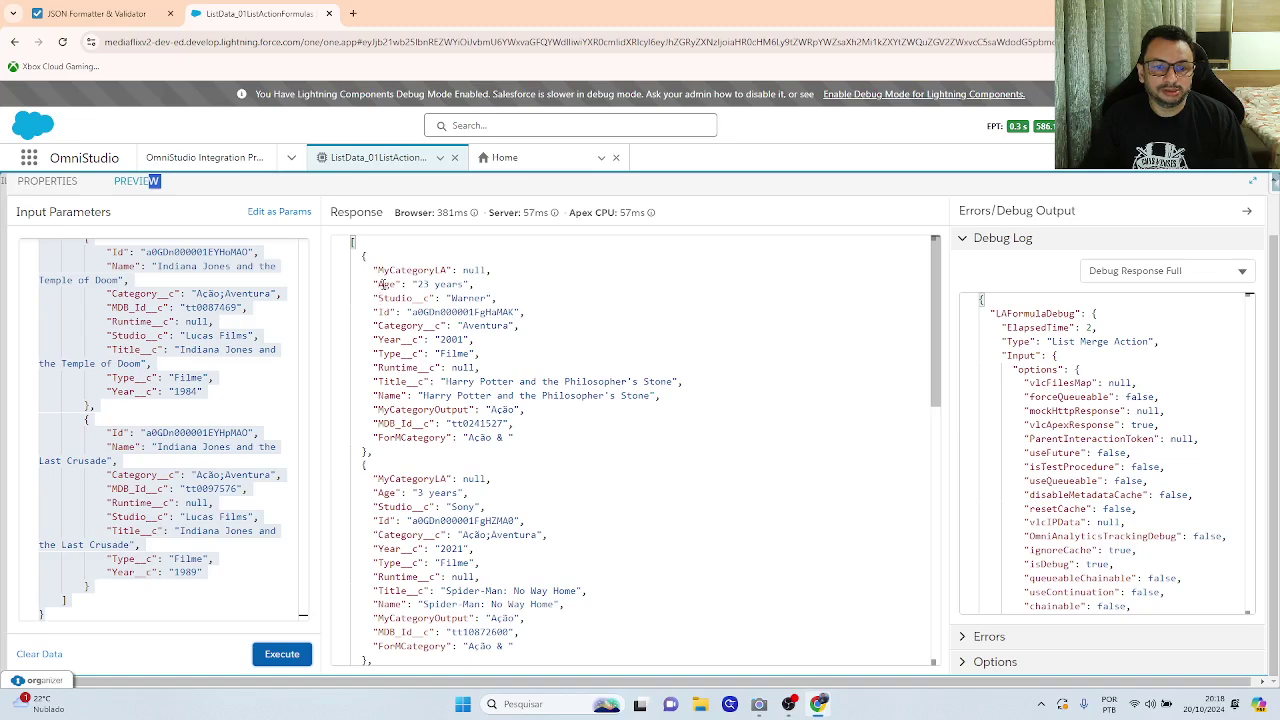
Examine the calculated Age field in the media records of the response.
{"action": "left_click_drag", "start_coordinate": [472, 284], "coordinate": [373, 285]}
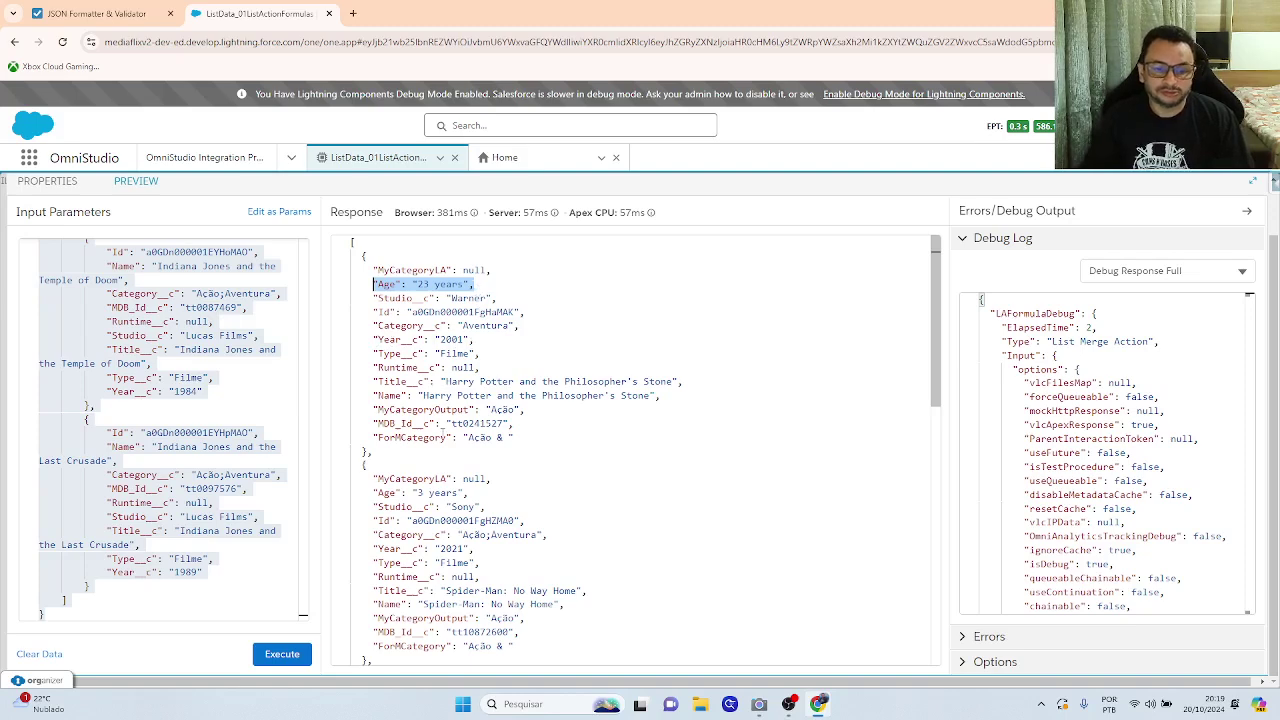
{"action": "scroll", "coordinate": [411, 512], "scroll_direction": "down", "scroll_amount": 1}
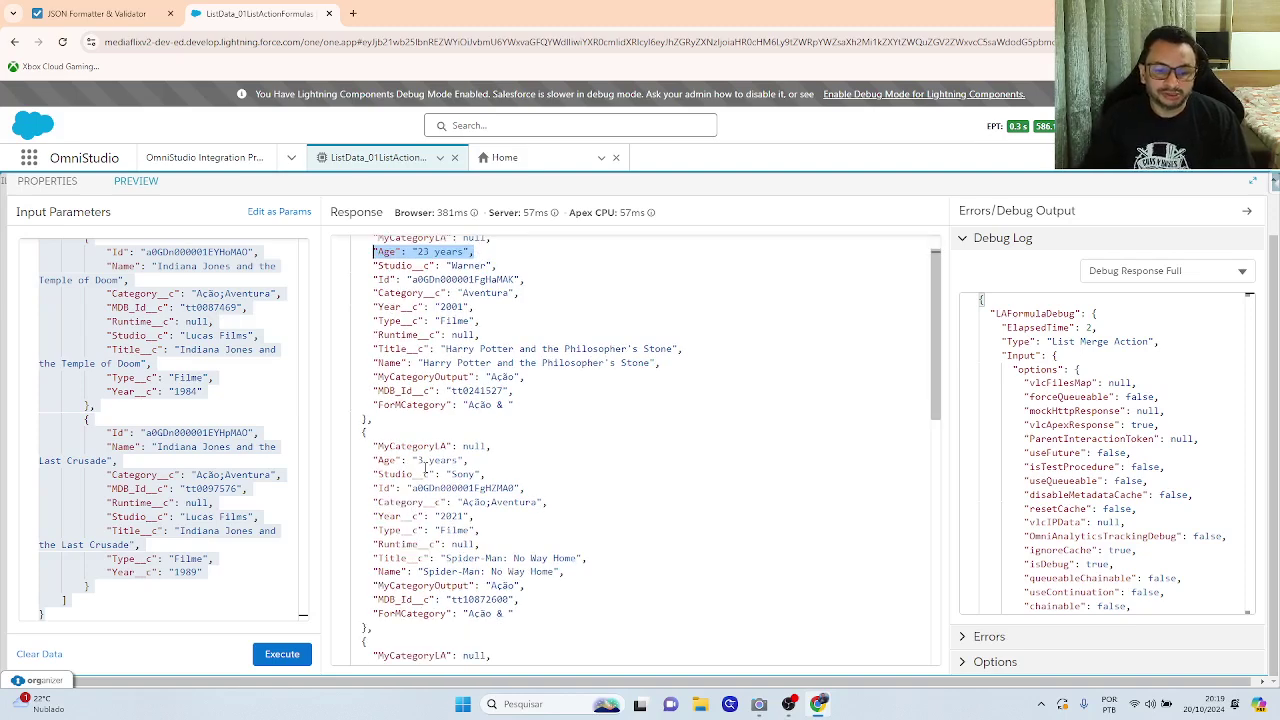
{"action": "scroll", "coordinate": [425, 467], "scroll_direction": "down", "scroll_amount": 1}
{"action": "scroll", "coordinate": [425, 467], "scroll_direction": "up", "scroll_amount": 2}
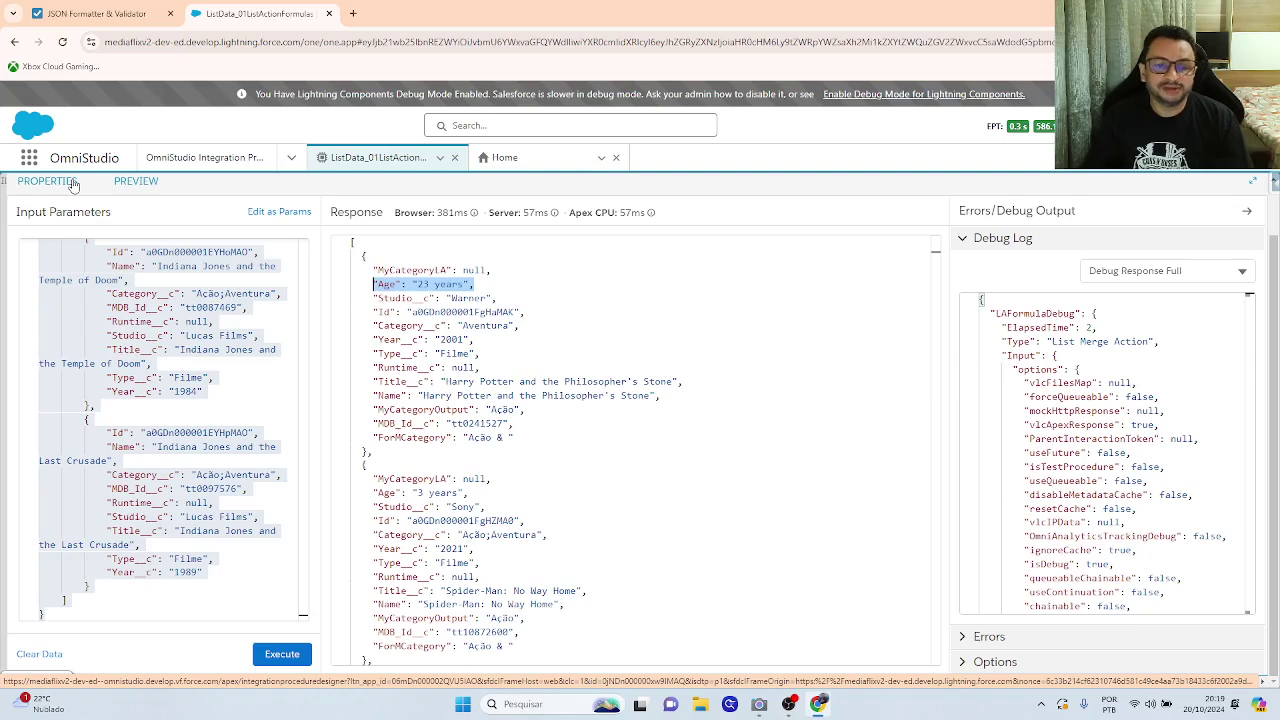
Compare the MyCategory input and the MyCategoryLA response value with the %MyCategory% formula in LAFormula's modify list settings.
{"action": "scroll", "coordinate": [240, 335], "scroll_direction": "up", "scroll_amount": 5}
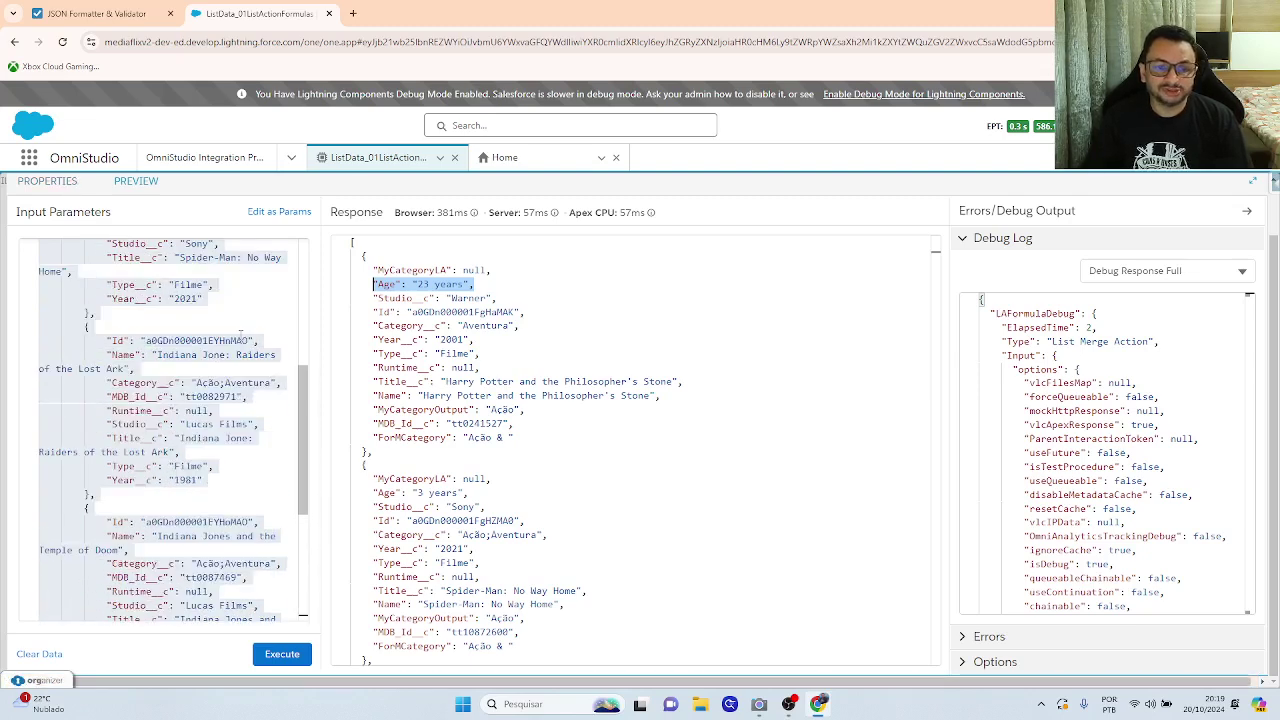
{"action": "scroll", "coordinate": [240, 335], "scroll_direction": "up", "scroll_amount": 2}
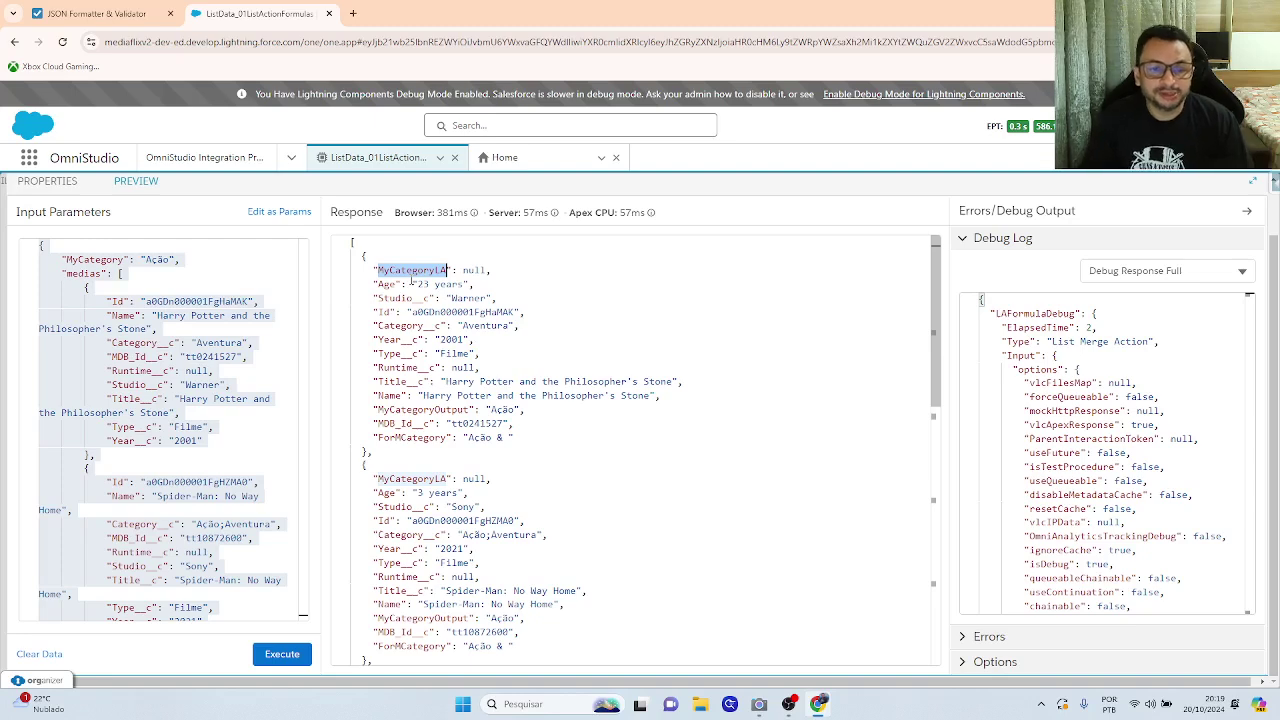
{"action": "left_click", "coordinate": [68, 184]}
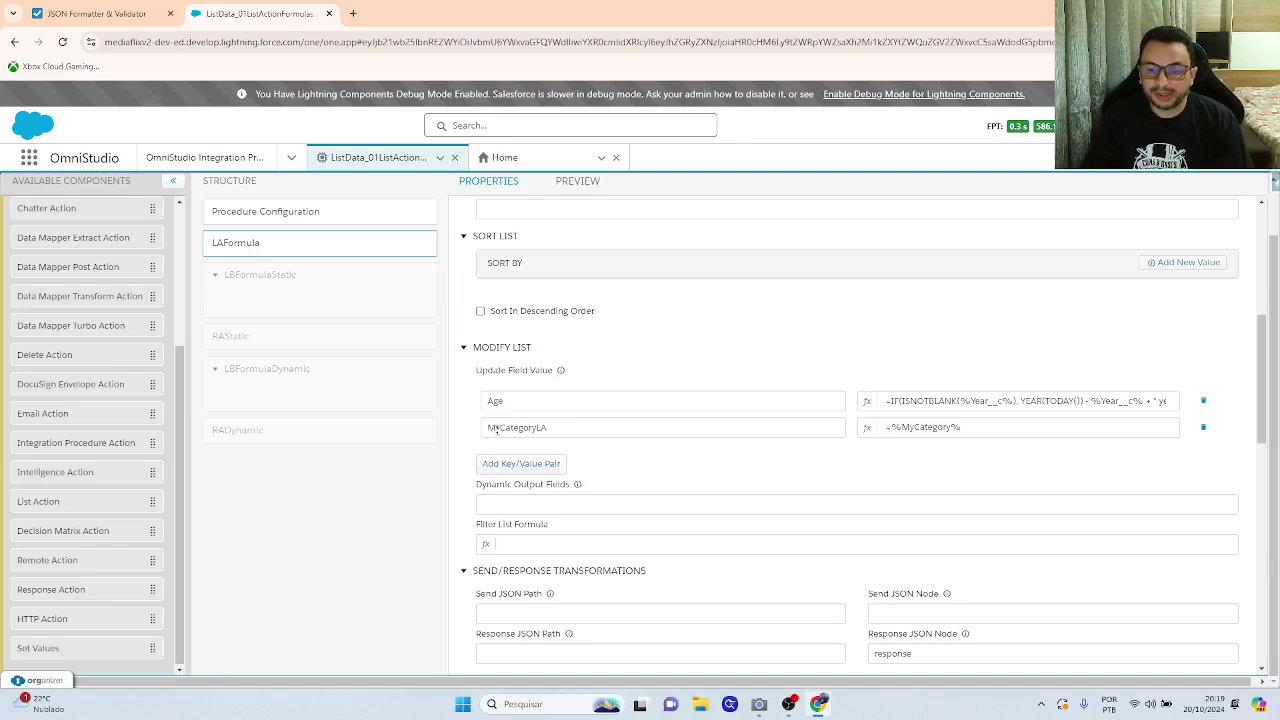
{"action": "left_click", "coordinate": [959, 432]}
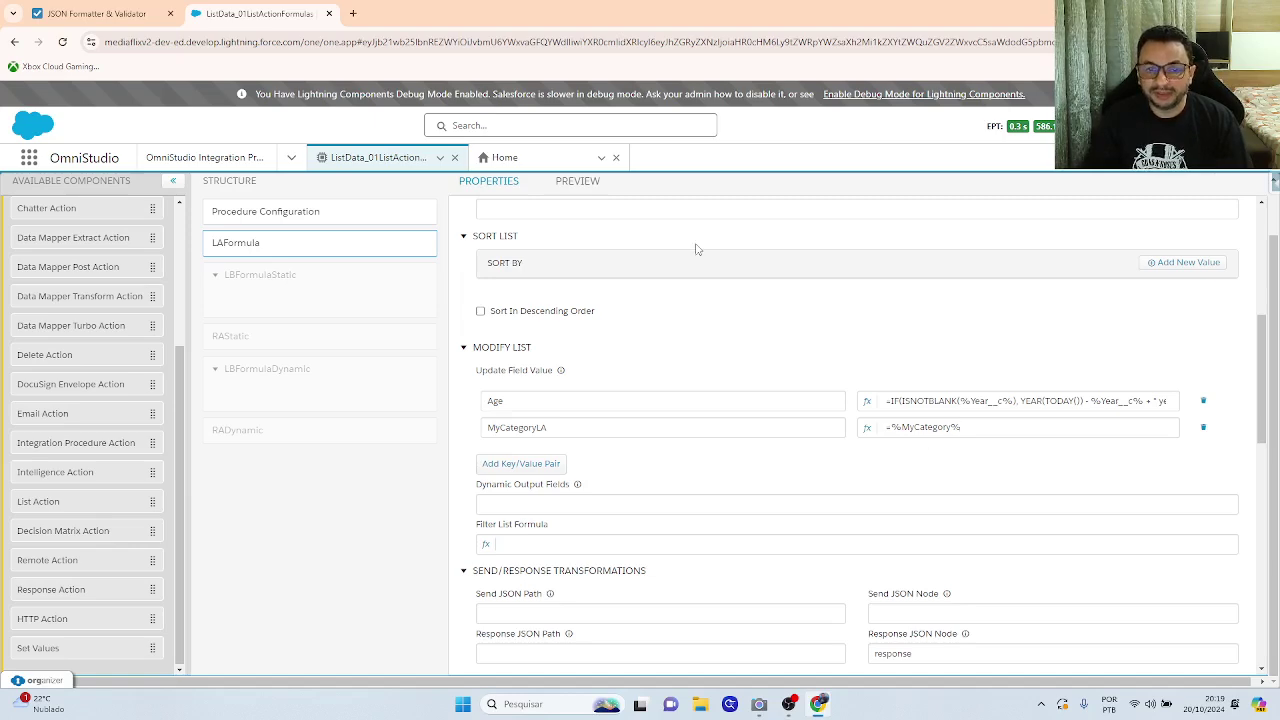
{"action": "left_click", "coordinate": [558, 184]}
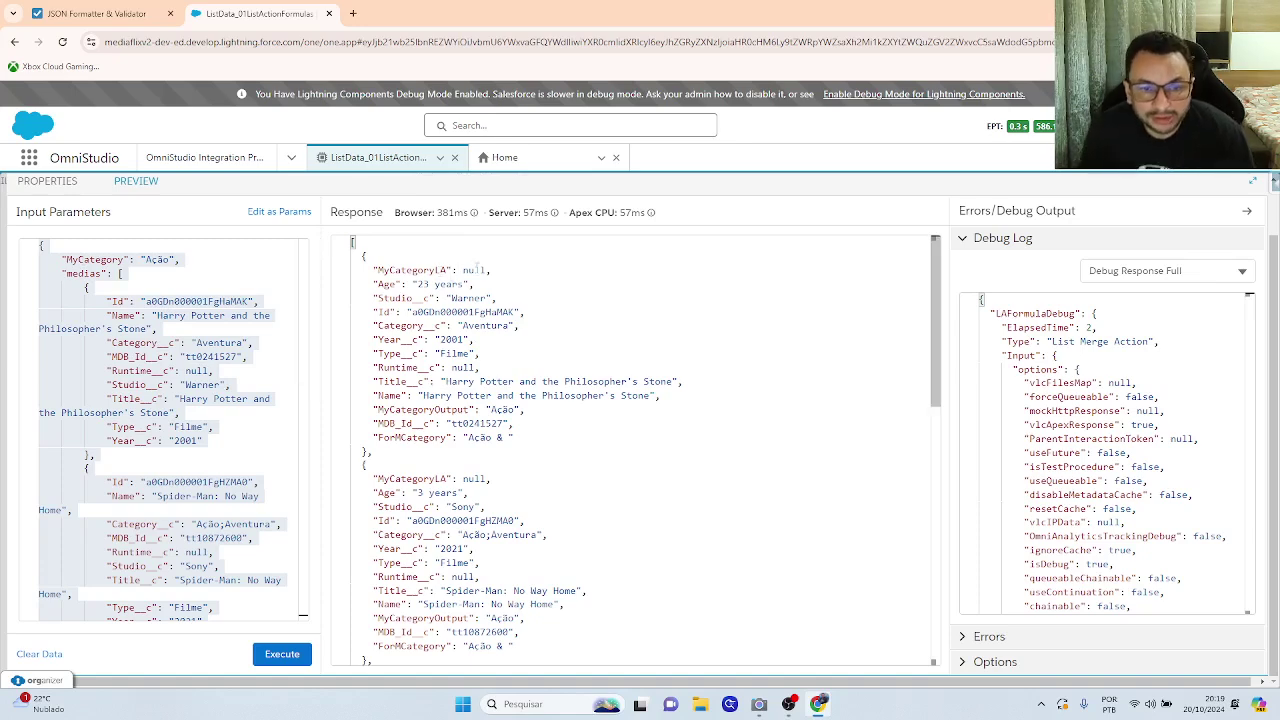
{"action": "left_click", "coordinate": [60, 183]}
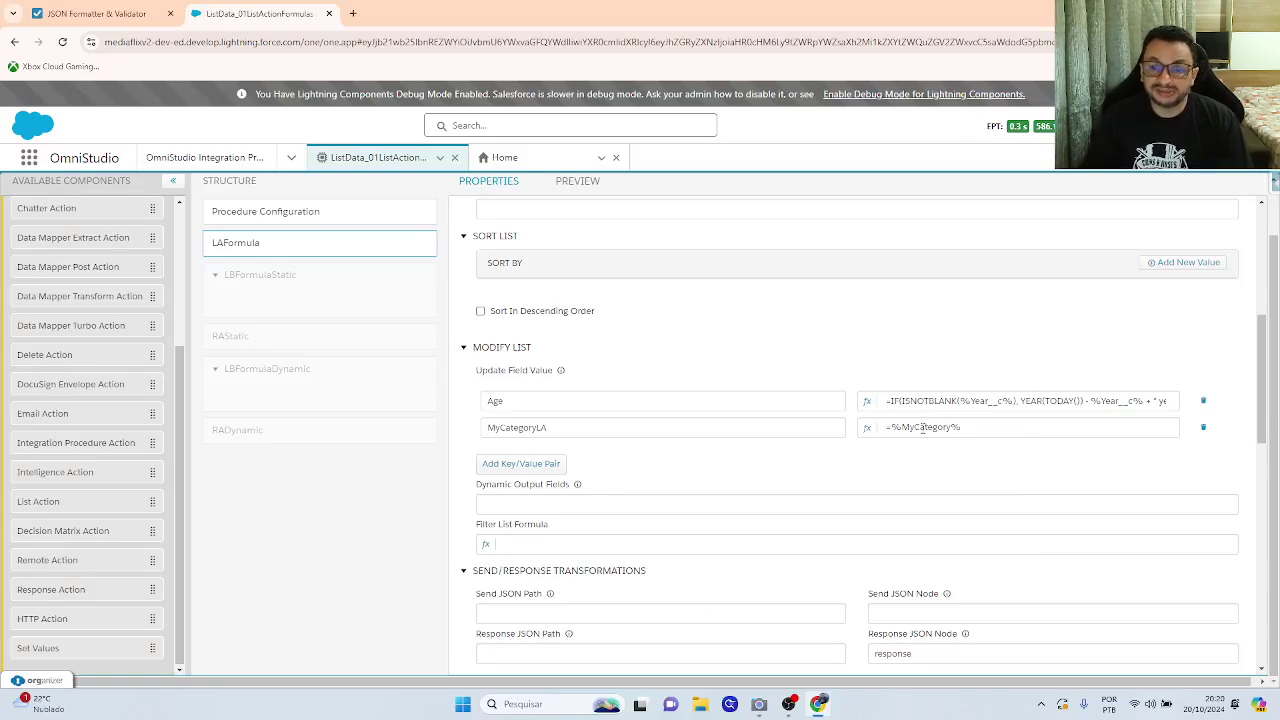
Examine the Harry Potter and Spider-Man records as separate list items in the preview response.
{"action": "left_click", "coordinate": [577, 181]}
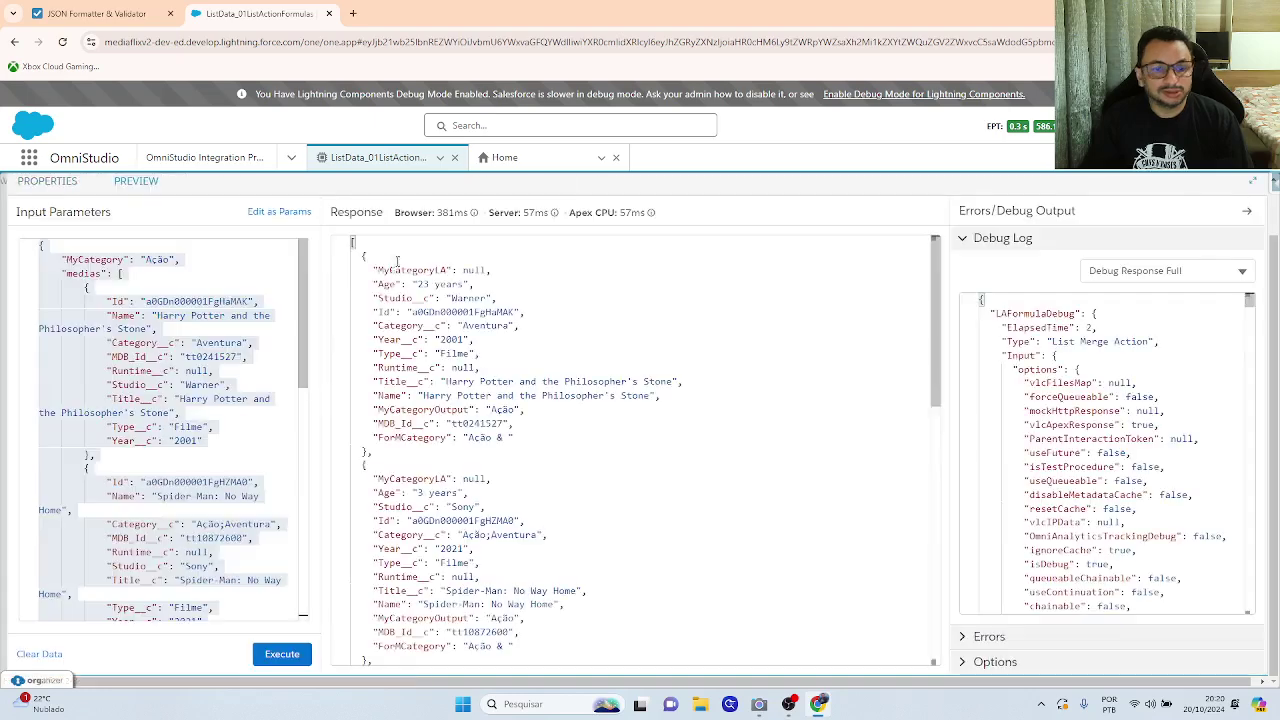
{"action": "left_click_drag", "start_coordinate": [363, 256], "coordinate": [372, 452]}
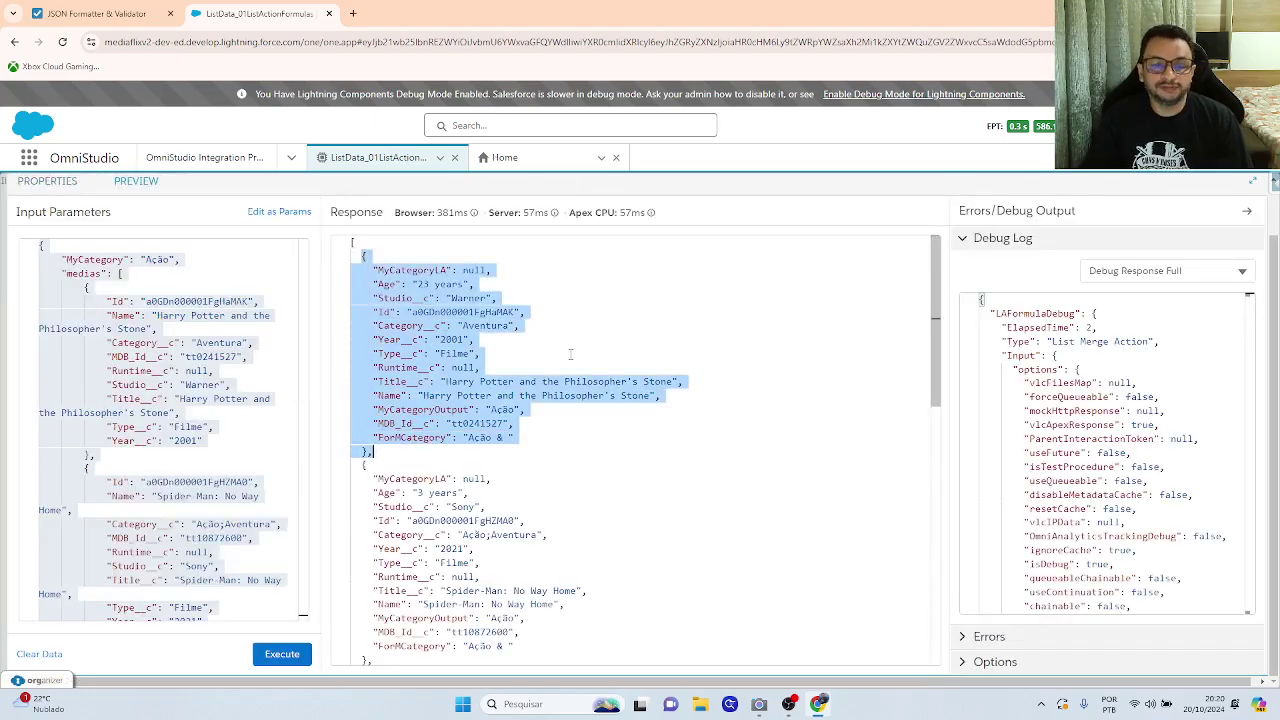
{"action": "scroll", "coordinate": [375, 473], "scroll_direction": "down", "scroll_amount": 1}
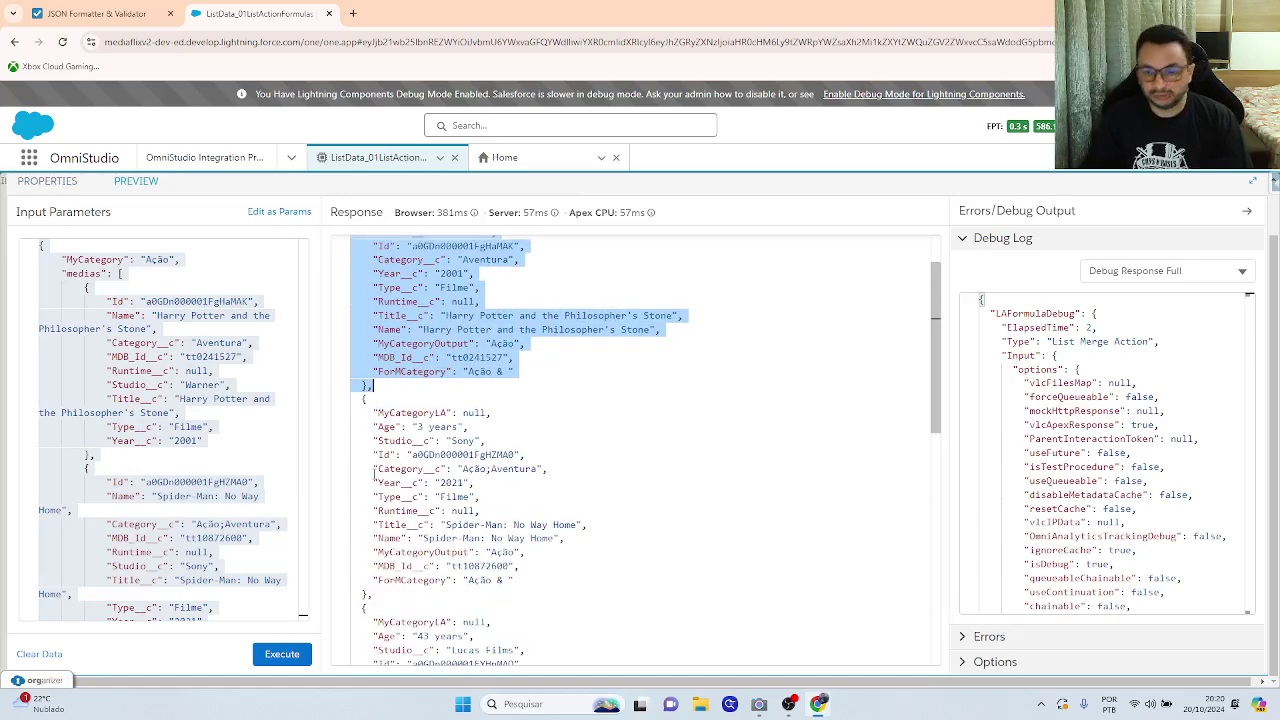
{"action": "scroll", "coordinate": [375, 473], "scroll_direction": "up", "scroll_amount": 1}
{"action": "scroll", "coordinate": [375, 473], "scroll_direction": "down", "scroll_amount": 2}
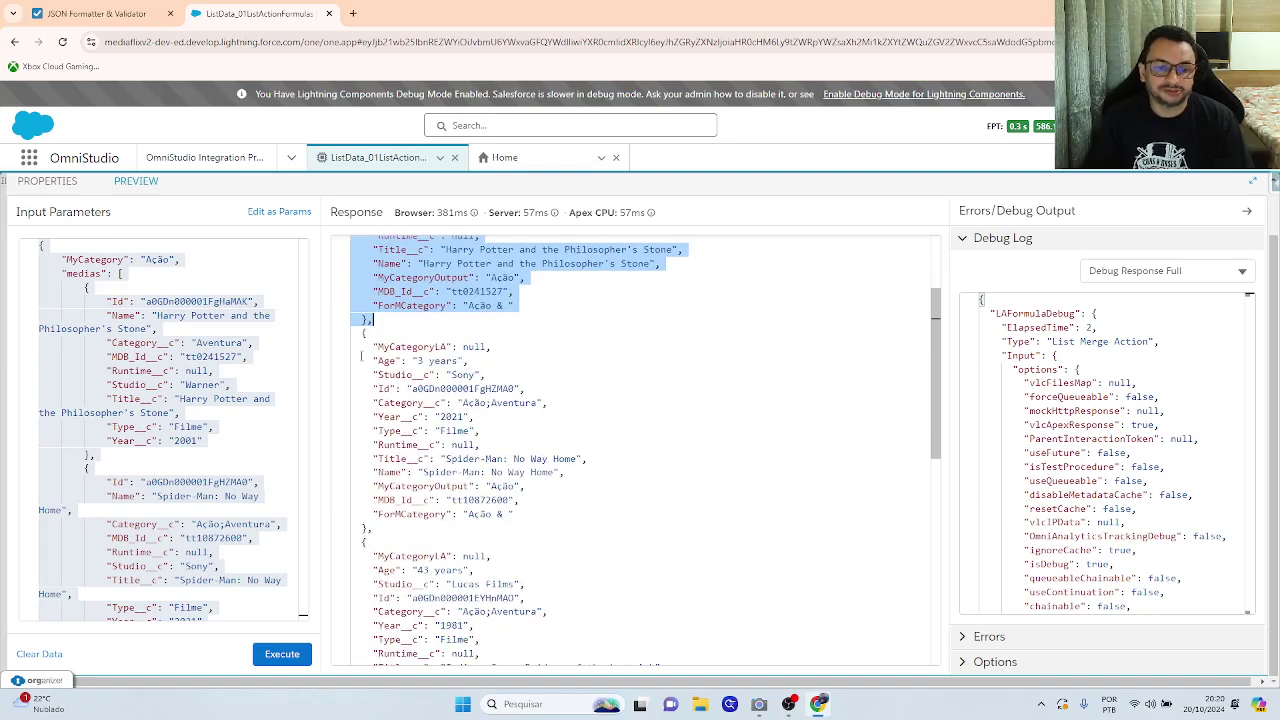
{"action": "left_click_drag", "start_coordinate": [362, 333], "coordinate": [384, 527]}
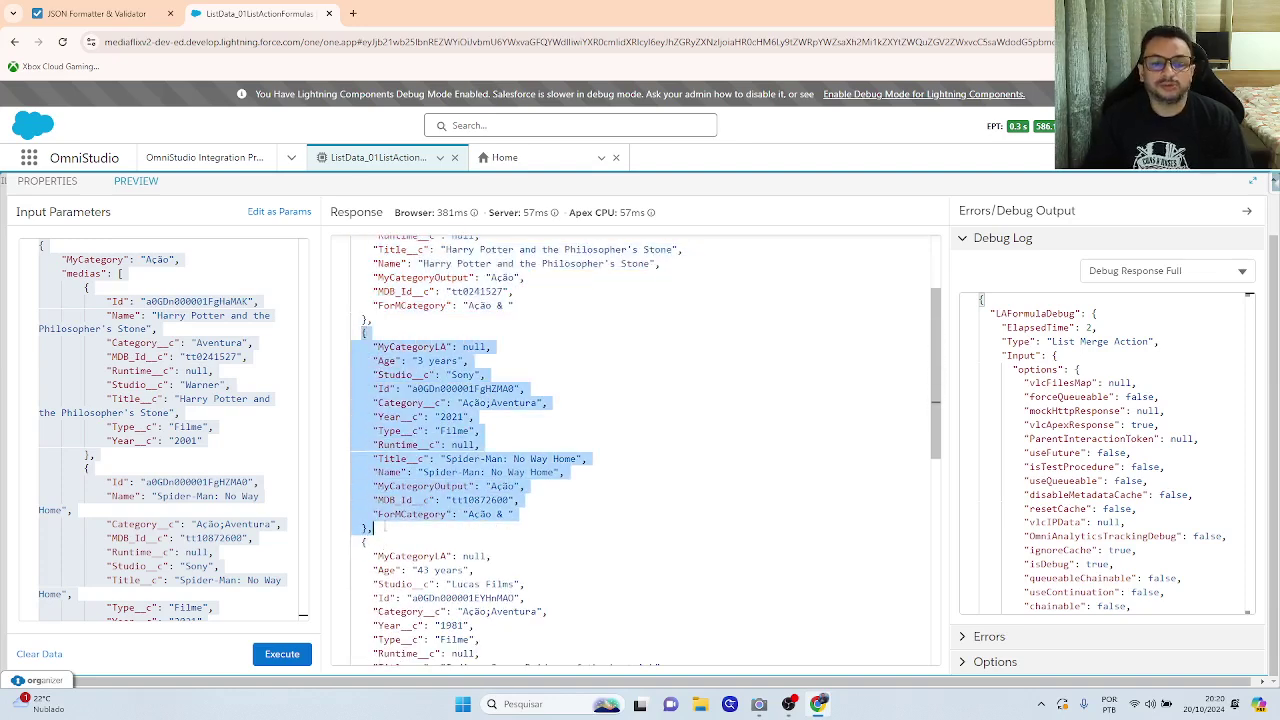
{"action": "scroll", "coordinate": [457, 455], "scroll_direction": "up", "scroll_amount": 2}
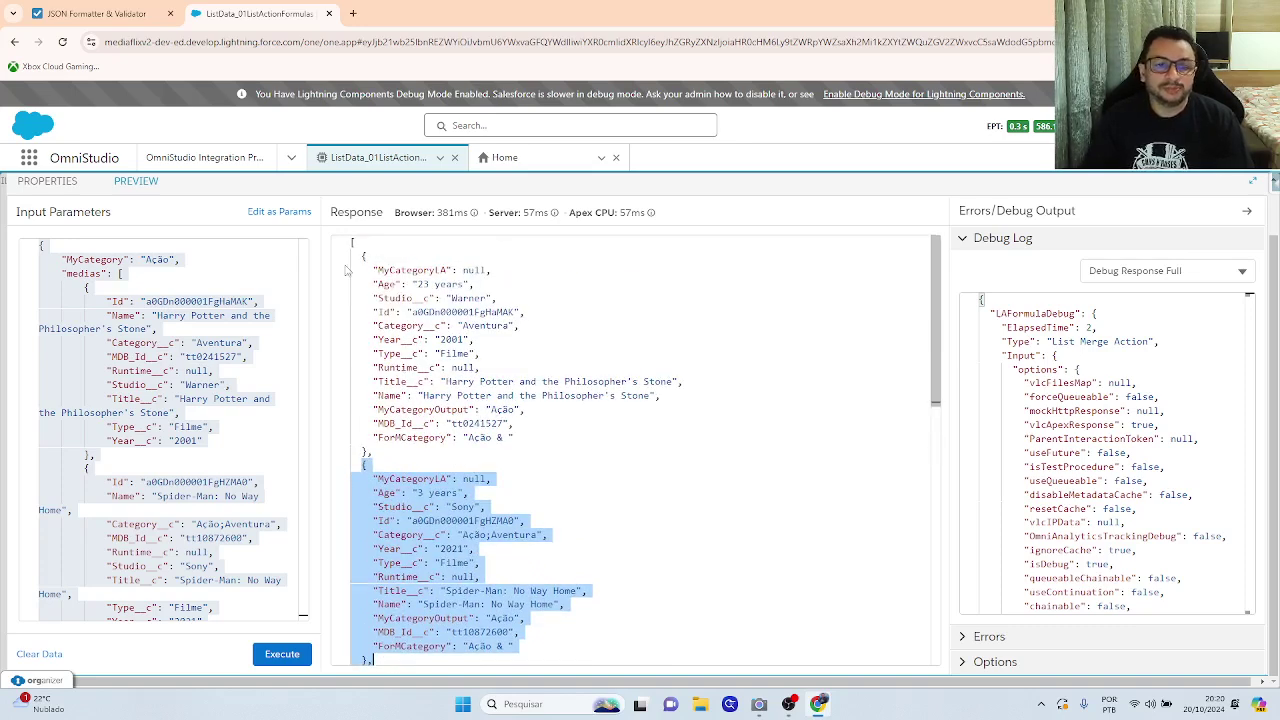
Inspect the Age formula of LAFormula in the Expression Editor and close it without changes.
{"action": "left_click", "coordinate": [47, 181]}
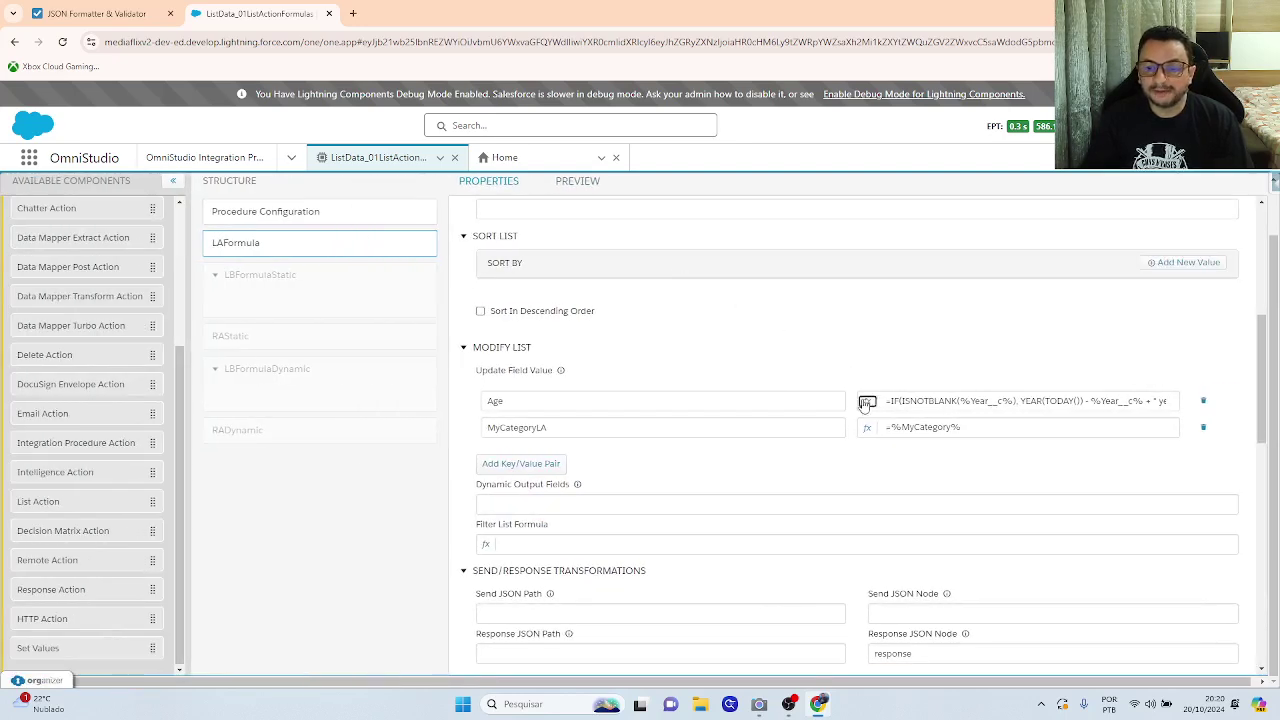
{"action": "left_click", "coordinate": [866, 401]}
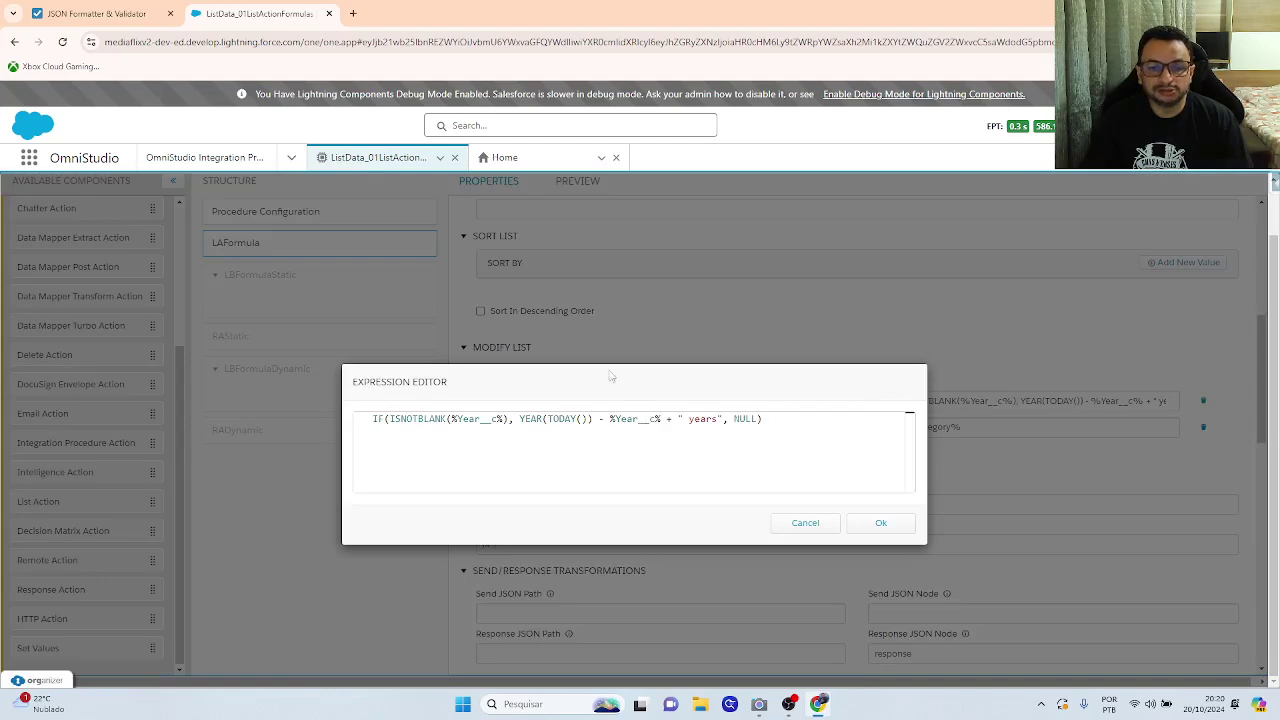
{"action": "left_click", "coordinate": [828, 529]}
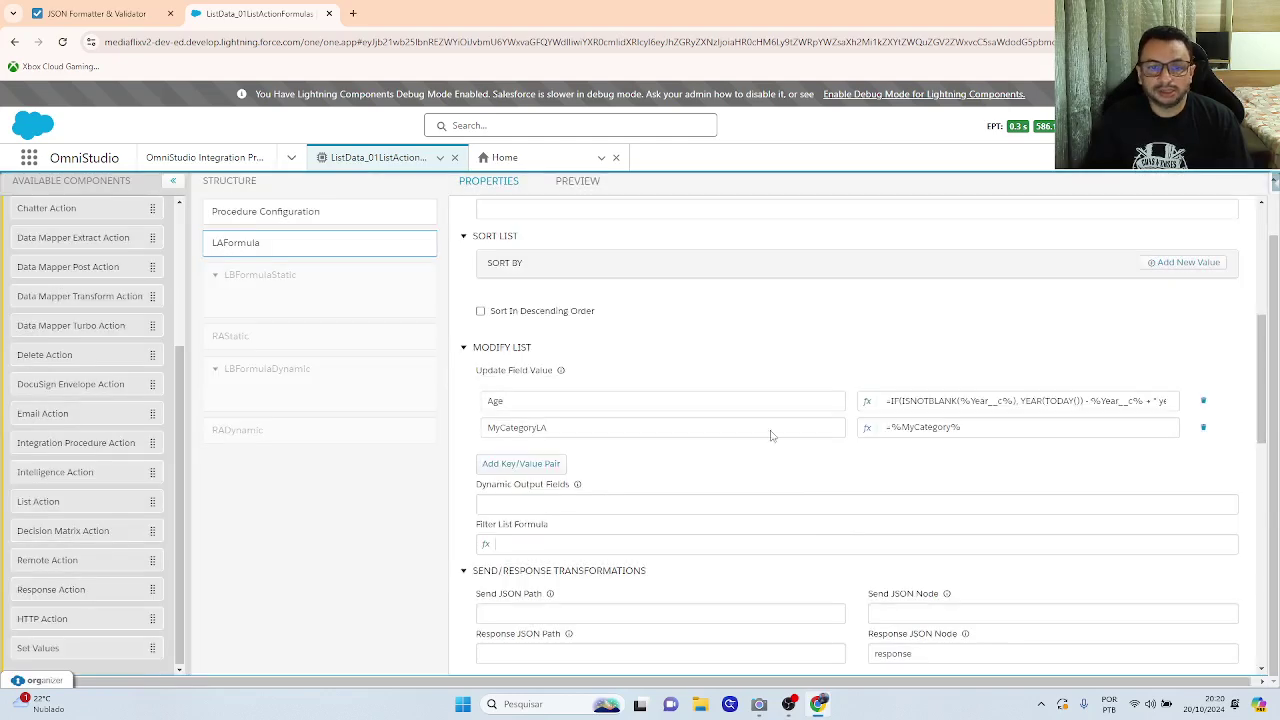
Check Year__c in the first two response records against the modify list formulas, and return to the preview.
{"action": "left_click", "coordinate": [580, 181]}
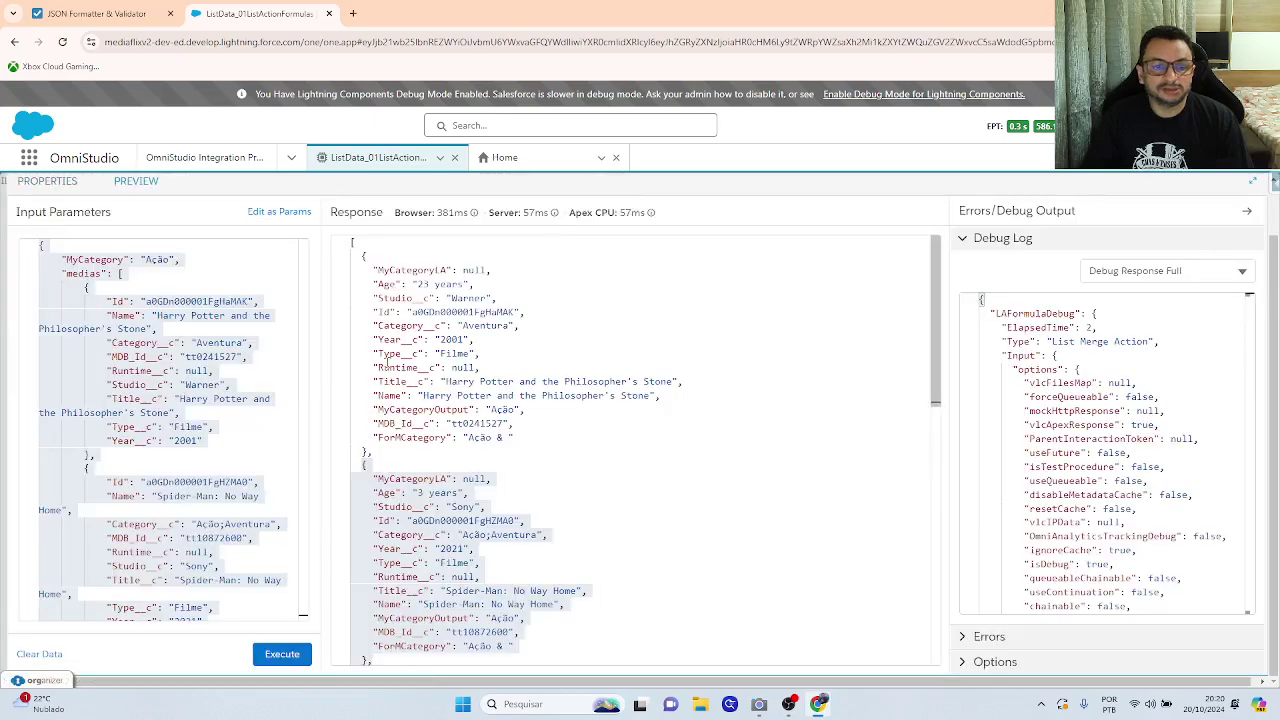
{"action": "mouse_move", "coordinate": [374, 341]}
{"action": "left_mouse_down"}
{"action": "mouse_move", "coordinate": [508, 328]}
{"action": "mouse_move", "coordinate": [480, 354]}
{"action": "mouse_move", "coordinate": [397, 341]}
{"action": "left_mouse_up"}
{"action": "left_click", "coordinate": [443, 351]}
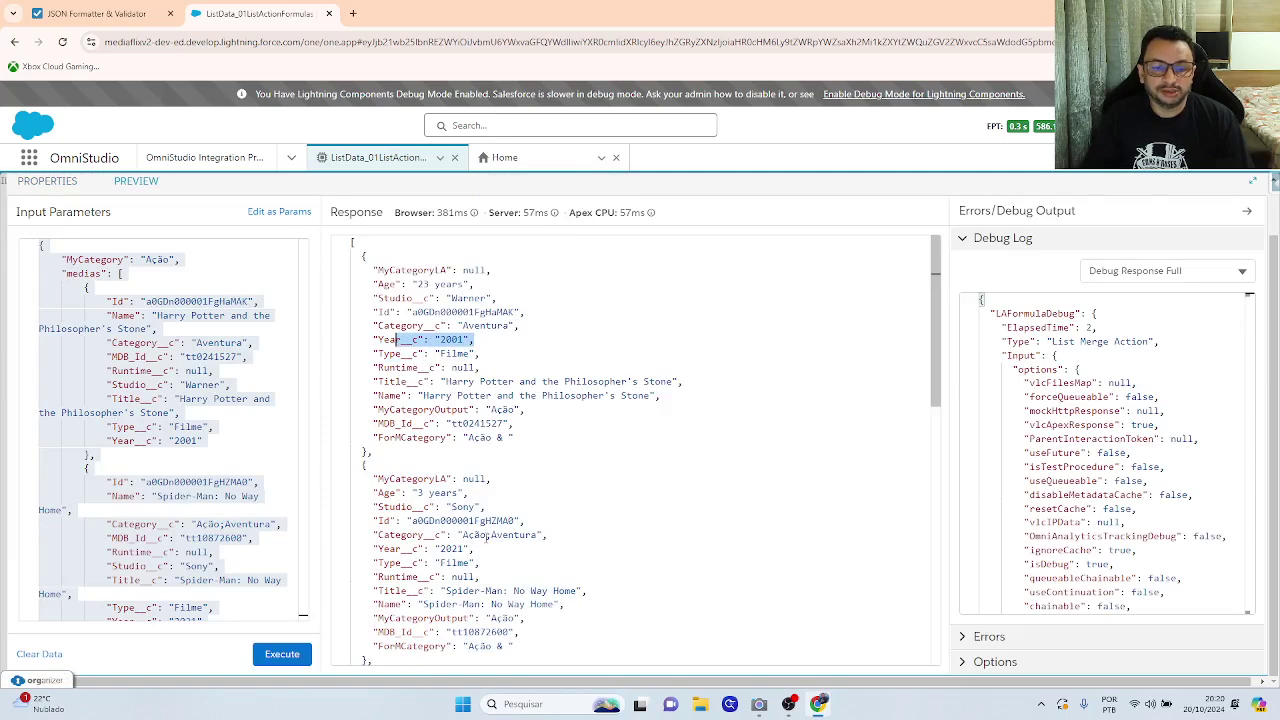
{"action": "left_click_drag", "start_coordinate": [476, 549], "coordinate": [373, 535]}
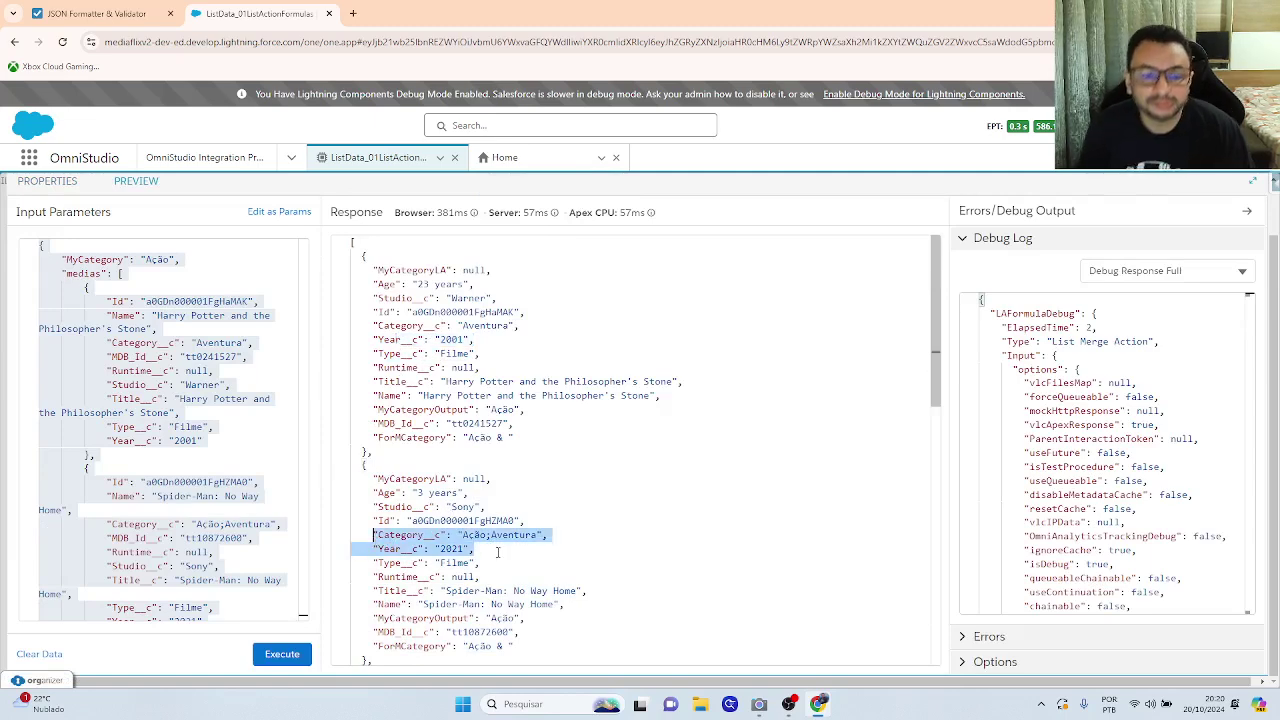
{"action": "left_click_drag", "start_coordinate": [497, 552], "coordinate": [373, 549]}
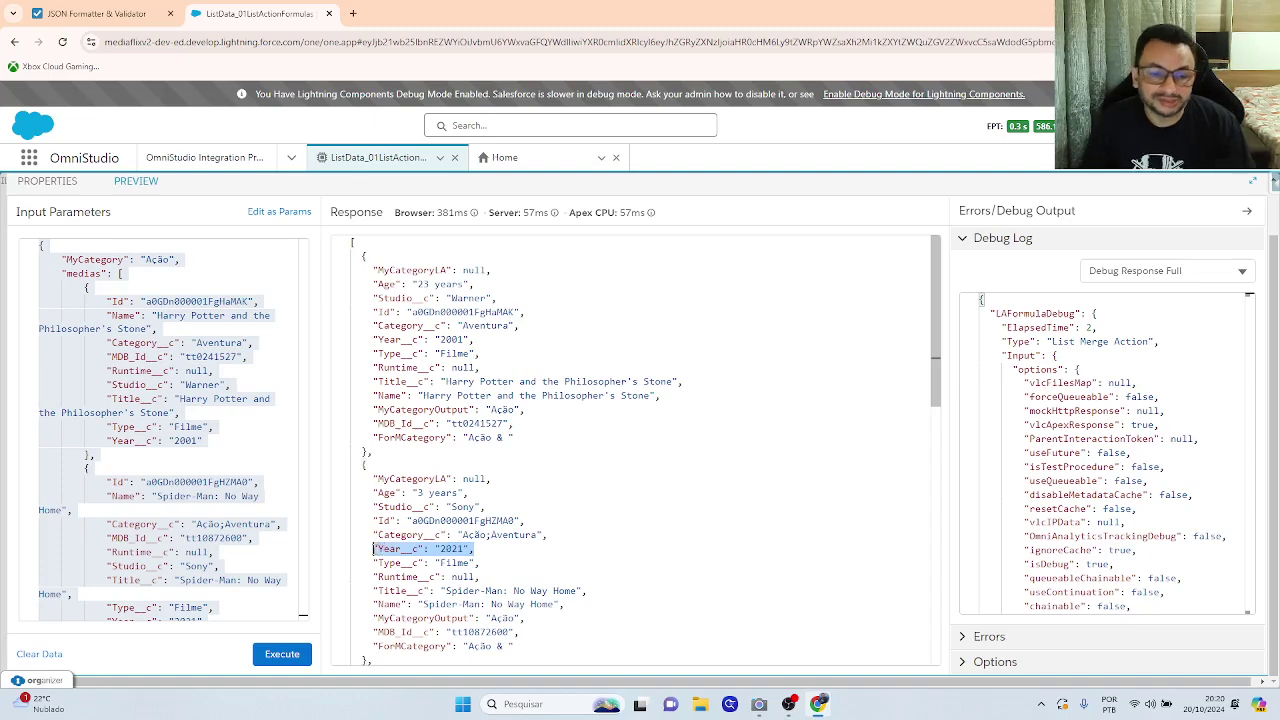
{"action": "left_click", "coordinate": [59, 186]}
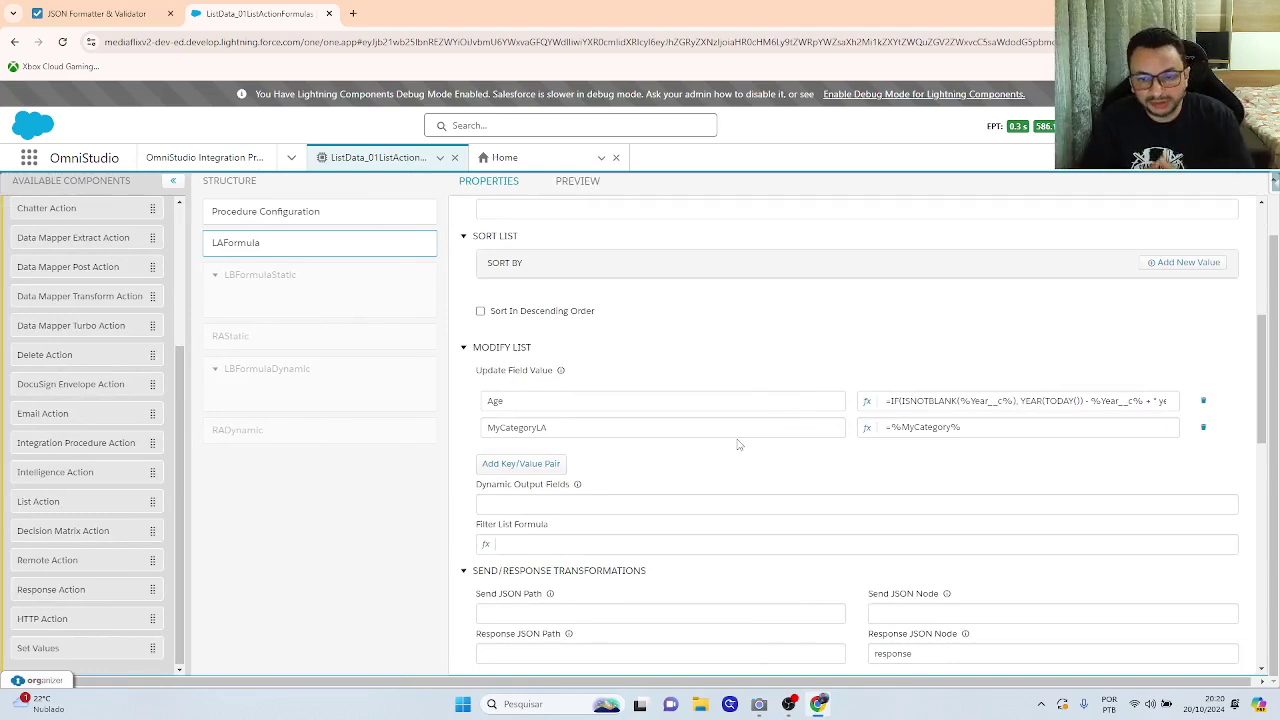
{"action": "left_click", "coordinate": [562, 182]}
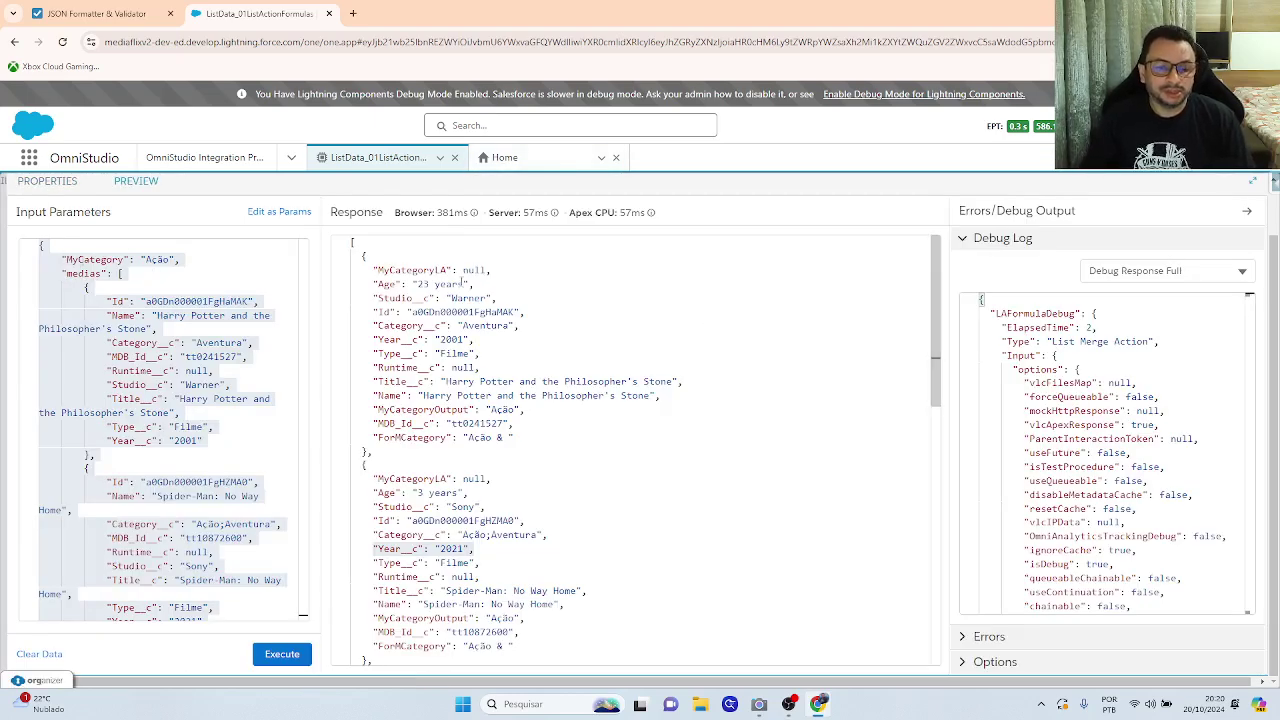
Review LAFormula's additional output settings, including the MyCategoryOutput and ForMCategory formulas.
{"action": "left_click", "coordinate": [68, 183]}
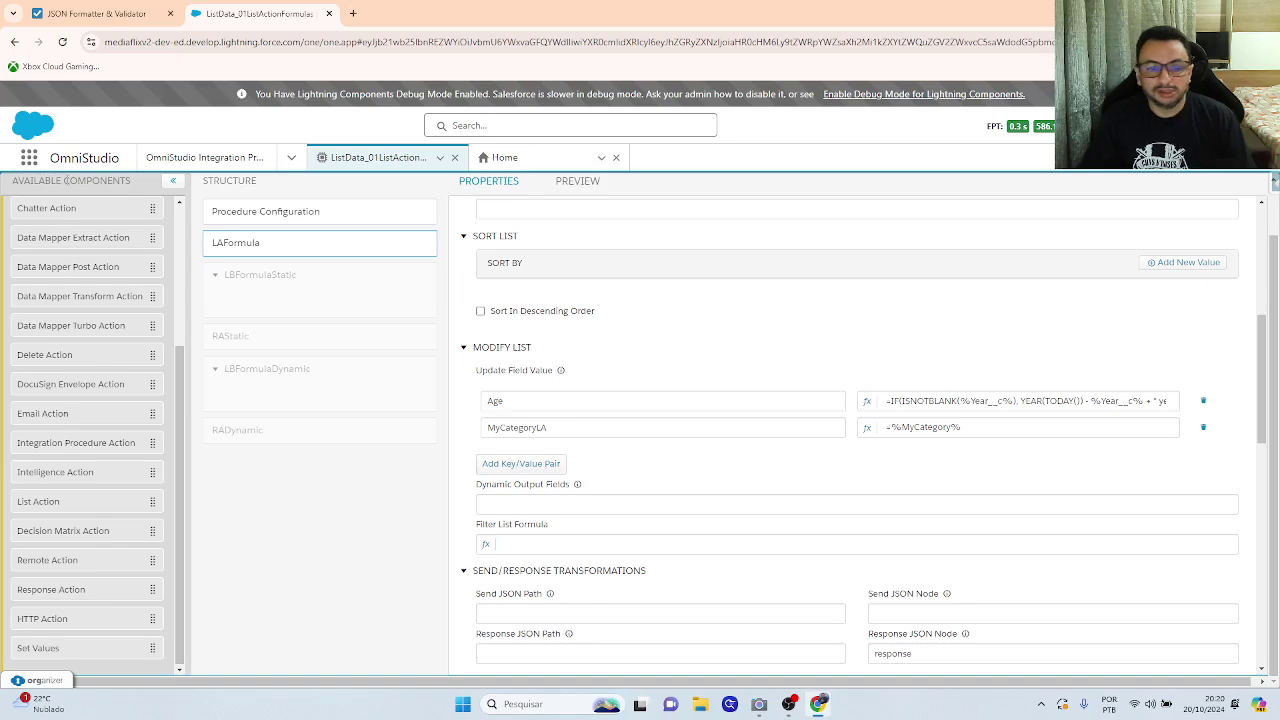
{"action": "scroll", "coordinate": [709, 396], "scroll_direction": "down", "scroll_amount": 1}
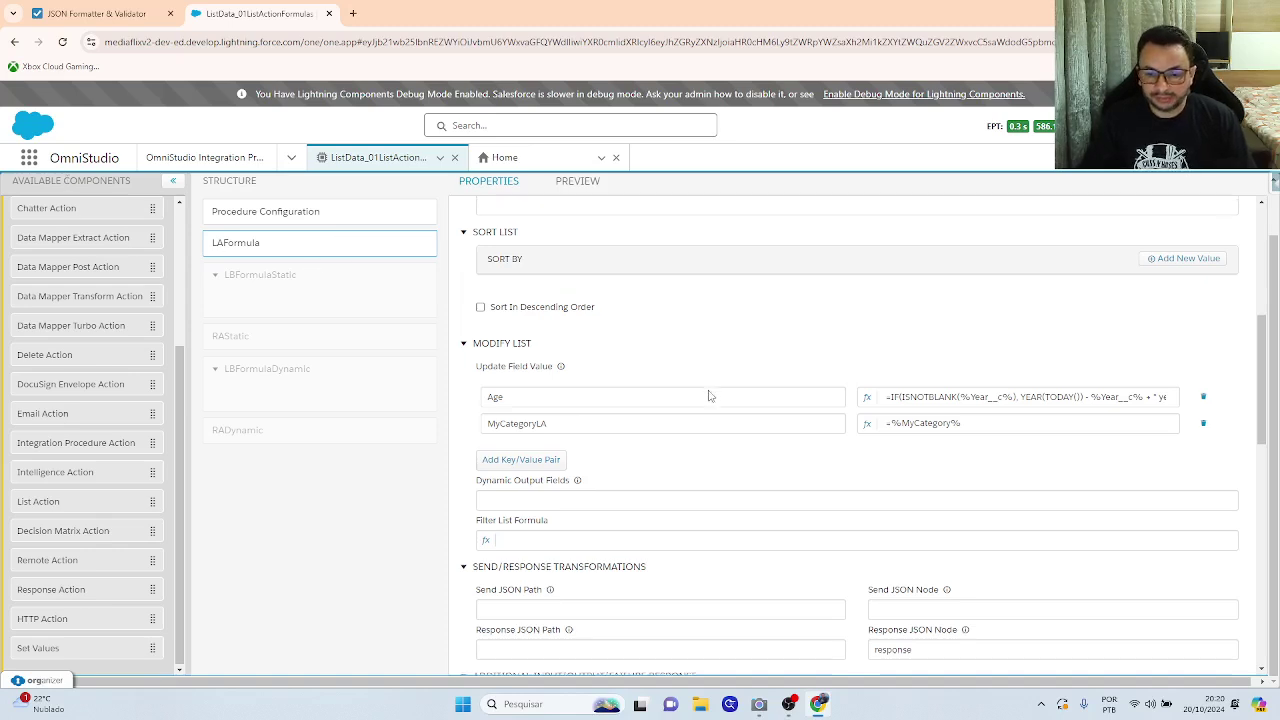
{"action": "scroll", "coordinate": [709, 396], "scroll_direction": "down", "scroll_amount": 2}
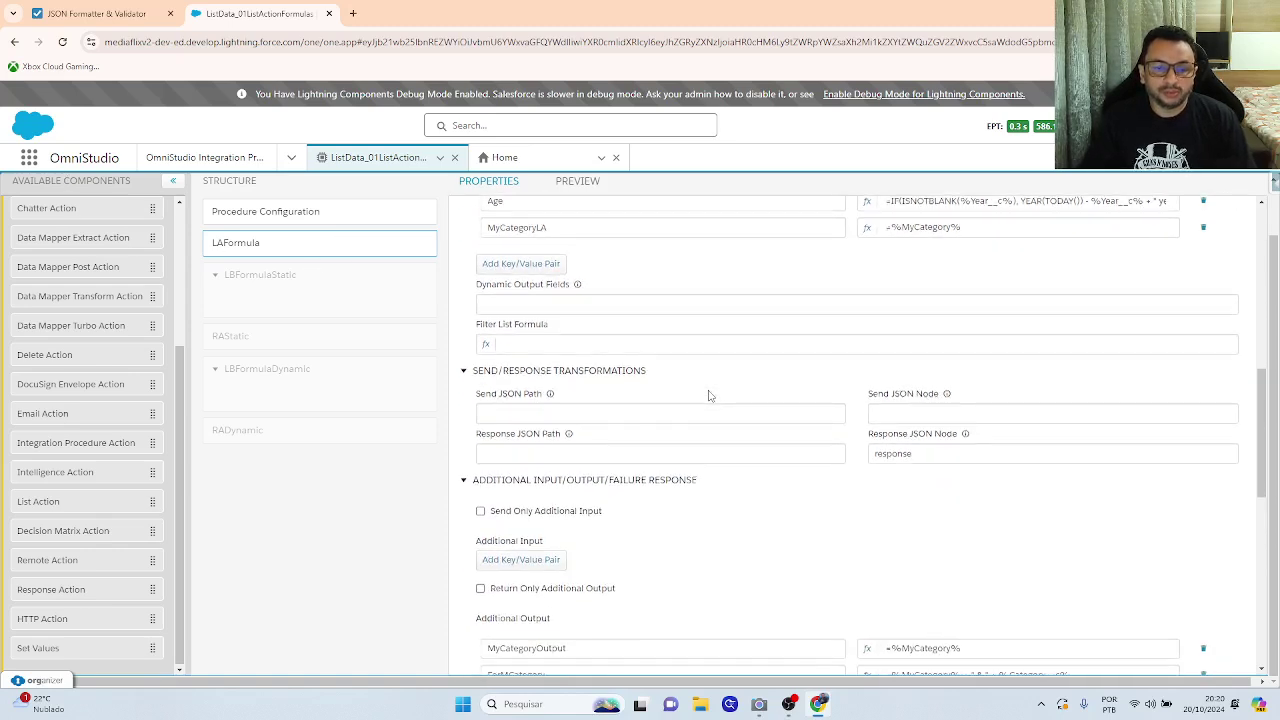
{"action": "left_click", "coordinate": [464, 484]}
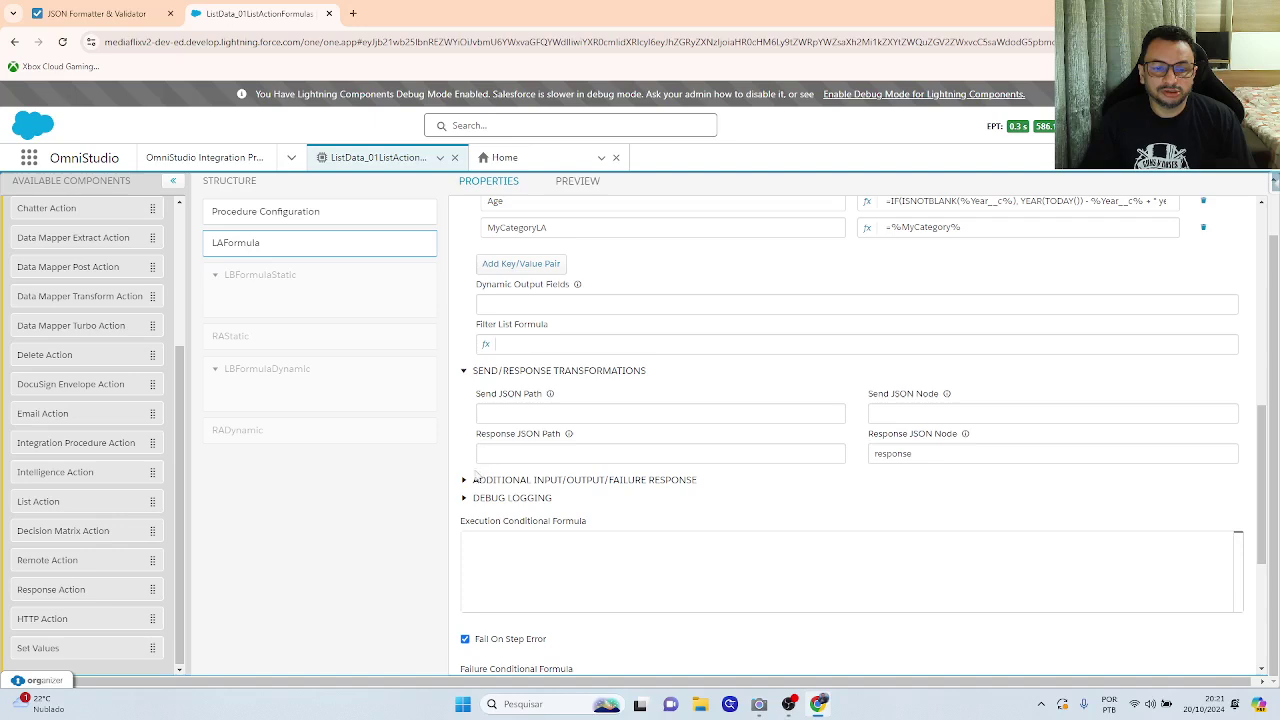
{"action": "left_click", "coordinate": [465, 482]}
{"action": "scroll", "coordinate": [591, 494], "scroll_direction": "down", "scroll_amount": 2}
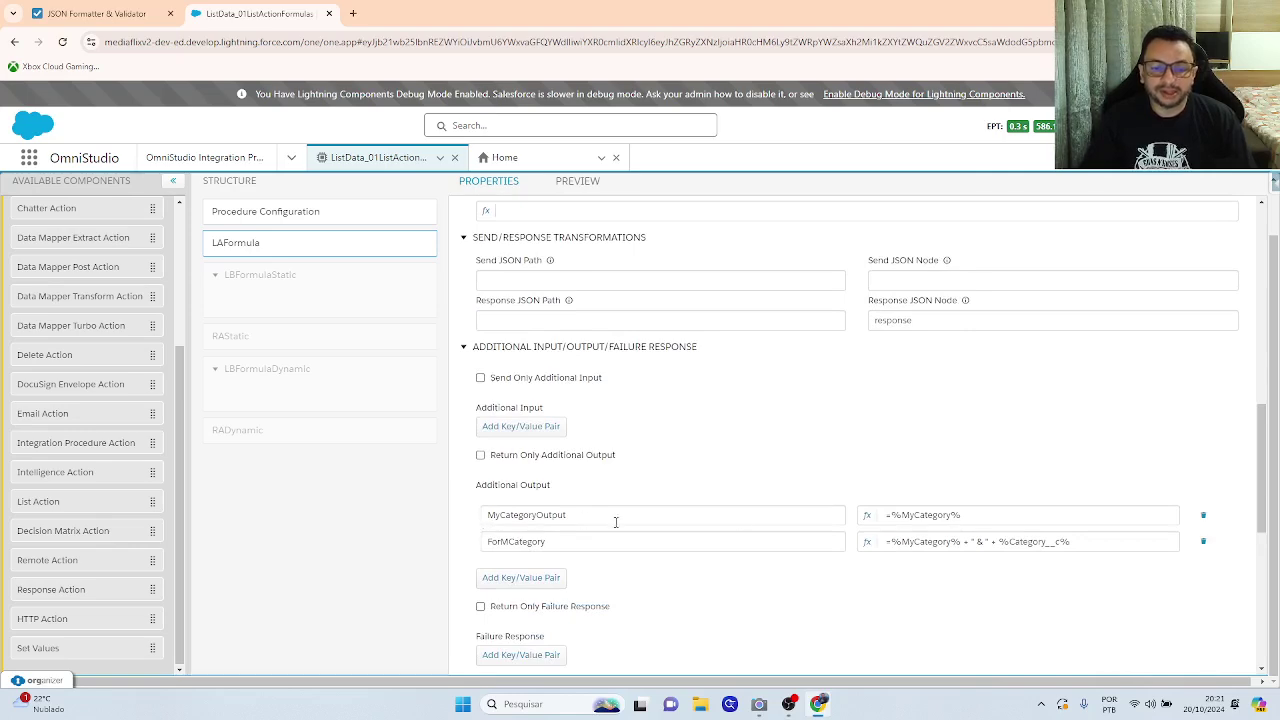
Compare LAFormula's MyCategoryOutput formula with the MyCategoryOutput value of the Harry Potter record in the preview response.
{"action": "left_click_drag", "start_coordinate": [966, 515], "coordinate": [883, 515]}
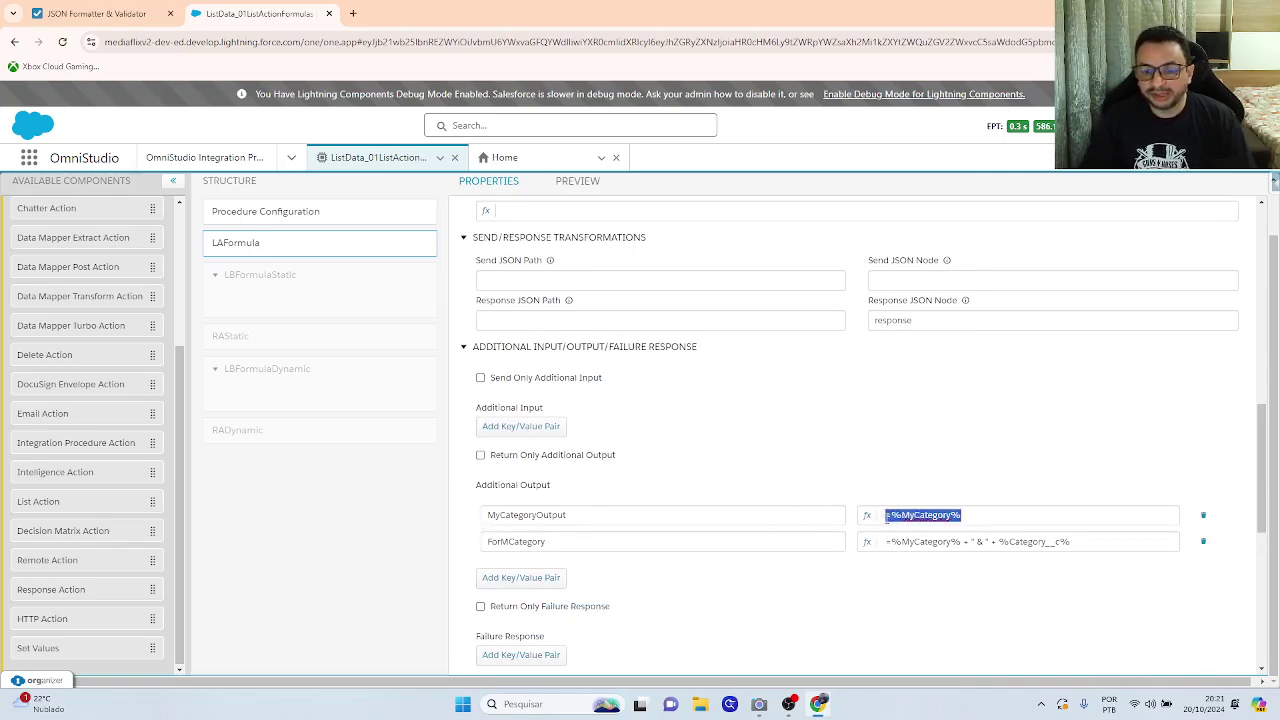
{"action": "left_click", "coordinate": [588, 182]}
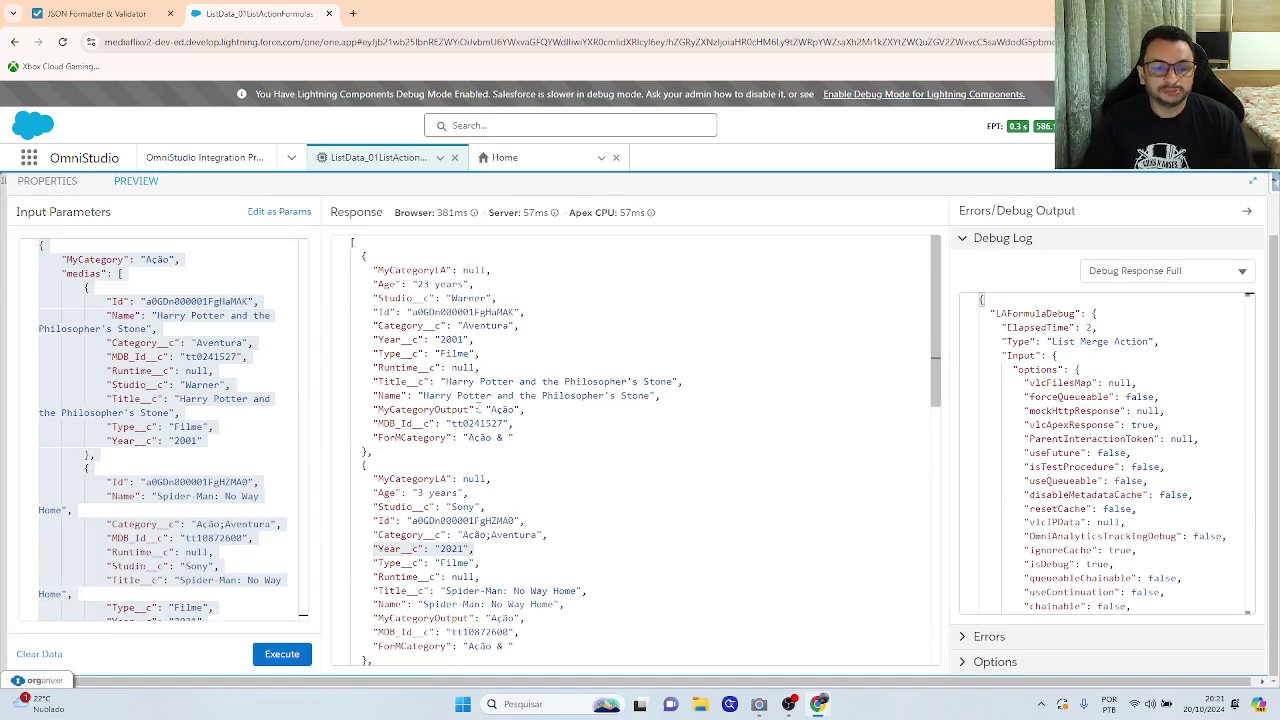
{"action": "left_click_drag", "start_coordinate": [527, 410], "coordinate": [373, 409]}
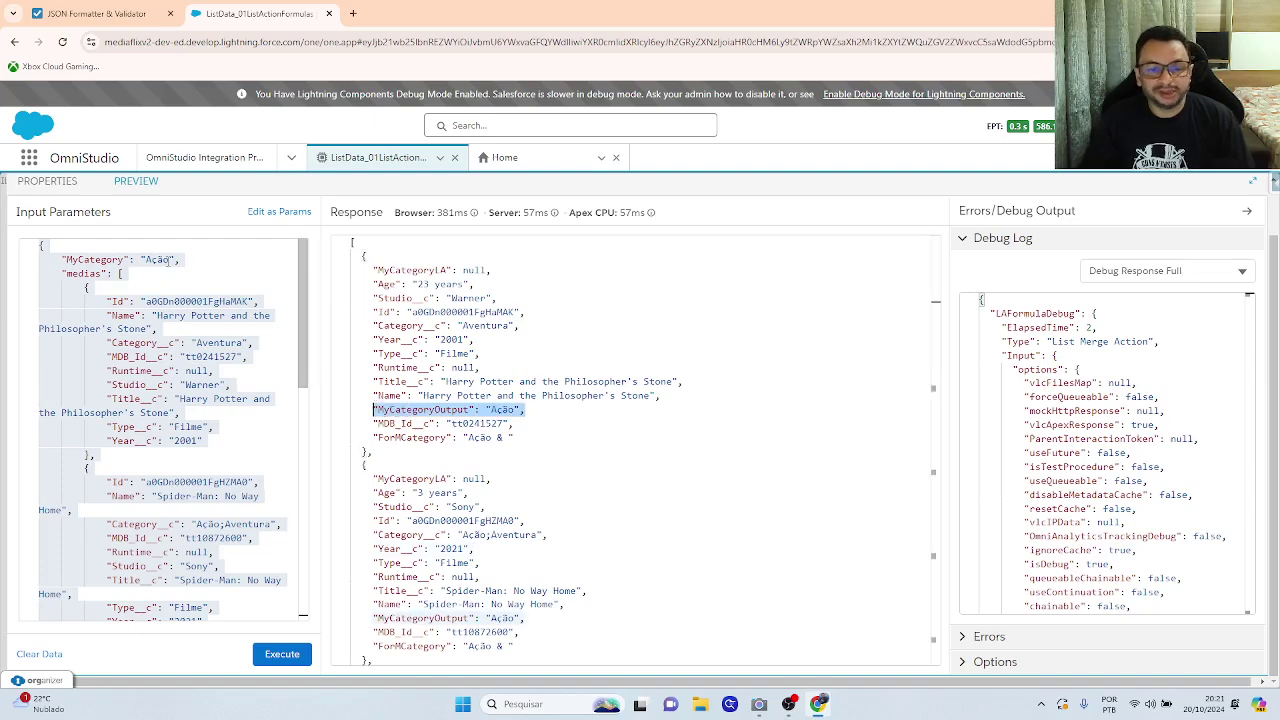
Rename LAFormula's MyCategoryOutput additional output key as MyCategory.
{"action": "left_click", "coordinate": [48, 182]}
{"action": "left_click", "coordinate": [628, 514]}
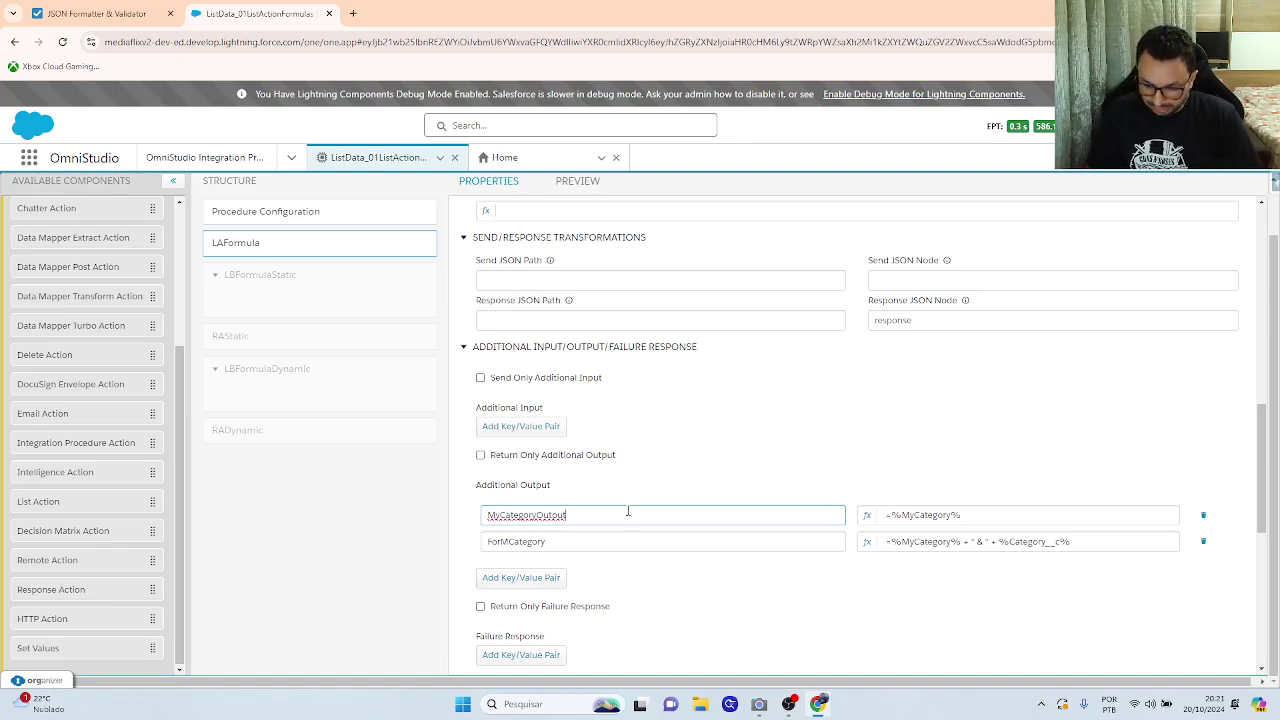
{"action": "key", "text": "BackSpace"}
{"action": "key", "text": "BackSpace"}
{"action": "key", "text": "BackSpace"}
{"action": "key", "text": "BackSpace"}
{"action": "key", "text": "BackSpace"}
{"action": "key", "text": "BackSpace"}
{"action": "key", "text": "BackSpace"}
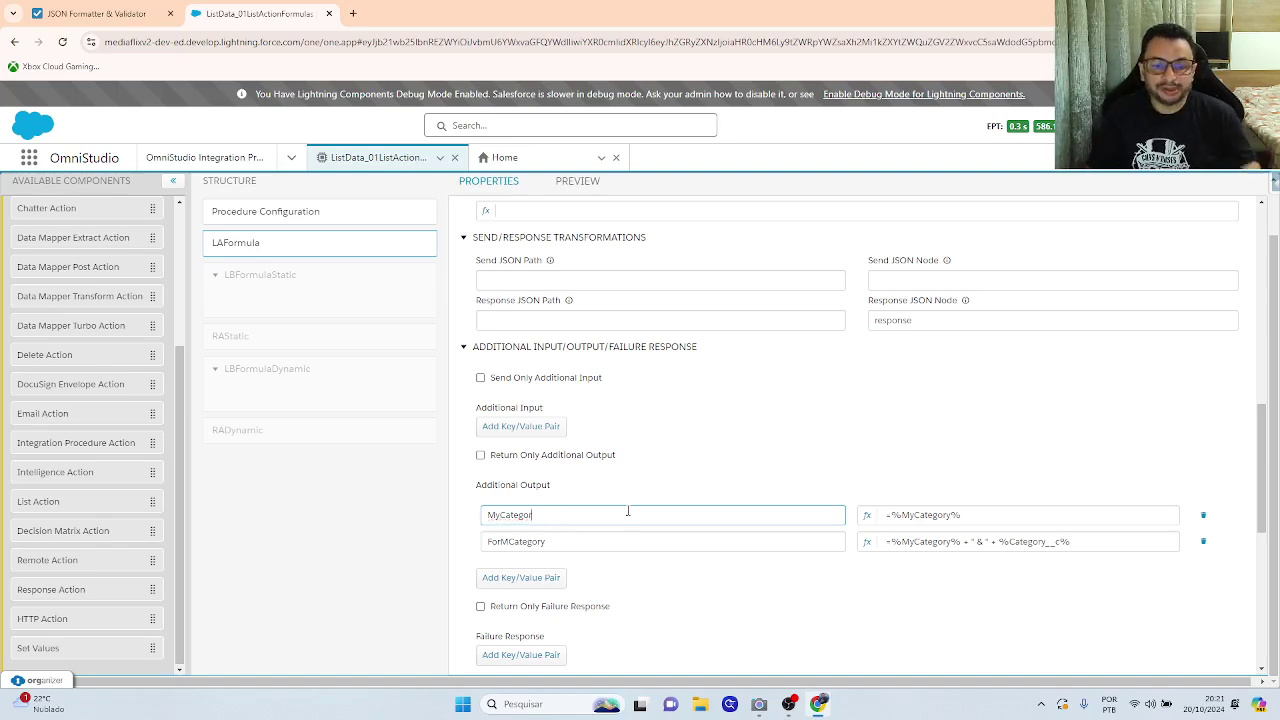
{"action": "type", "text": "y"}
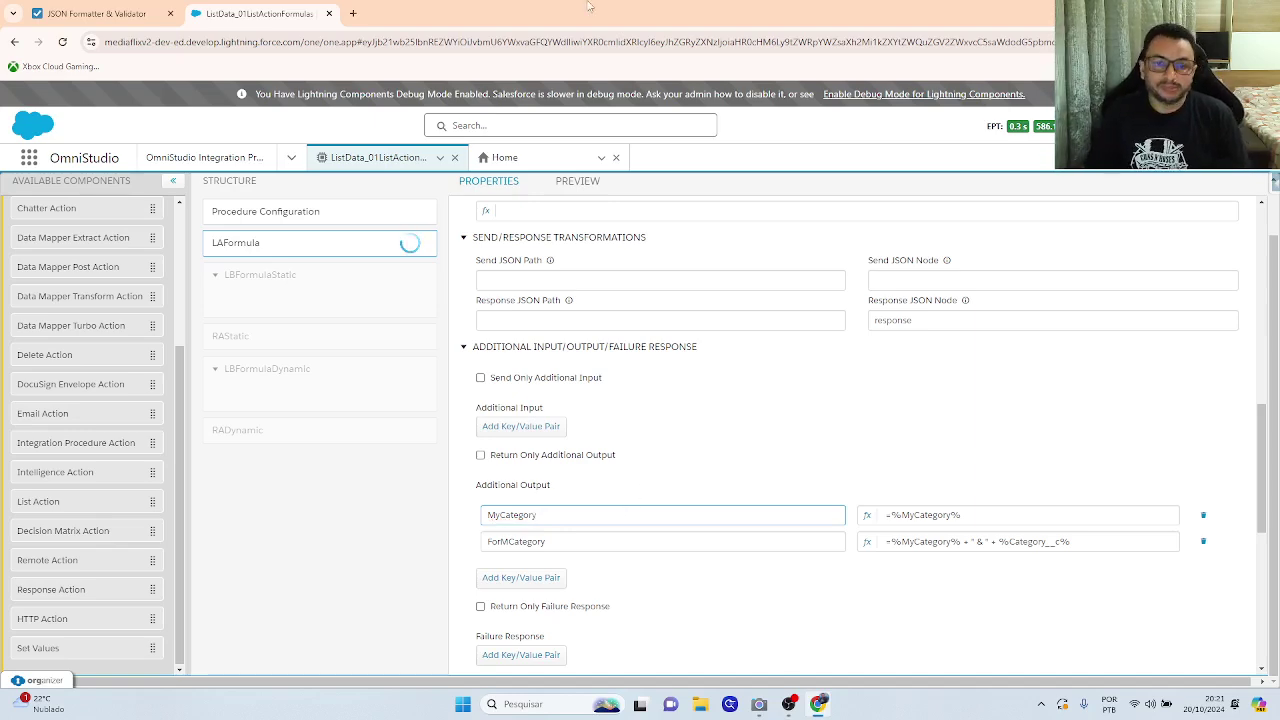
Execute the integration procedure in the preview and check MyCategory in the first response record.
{"action": "left_click", "coordinate": [578, 181]}
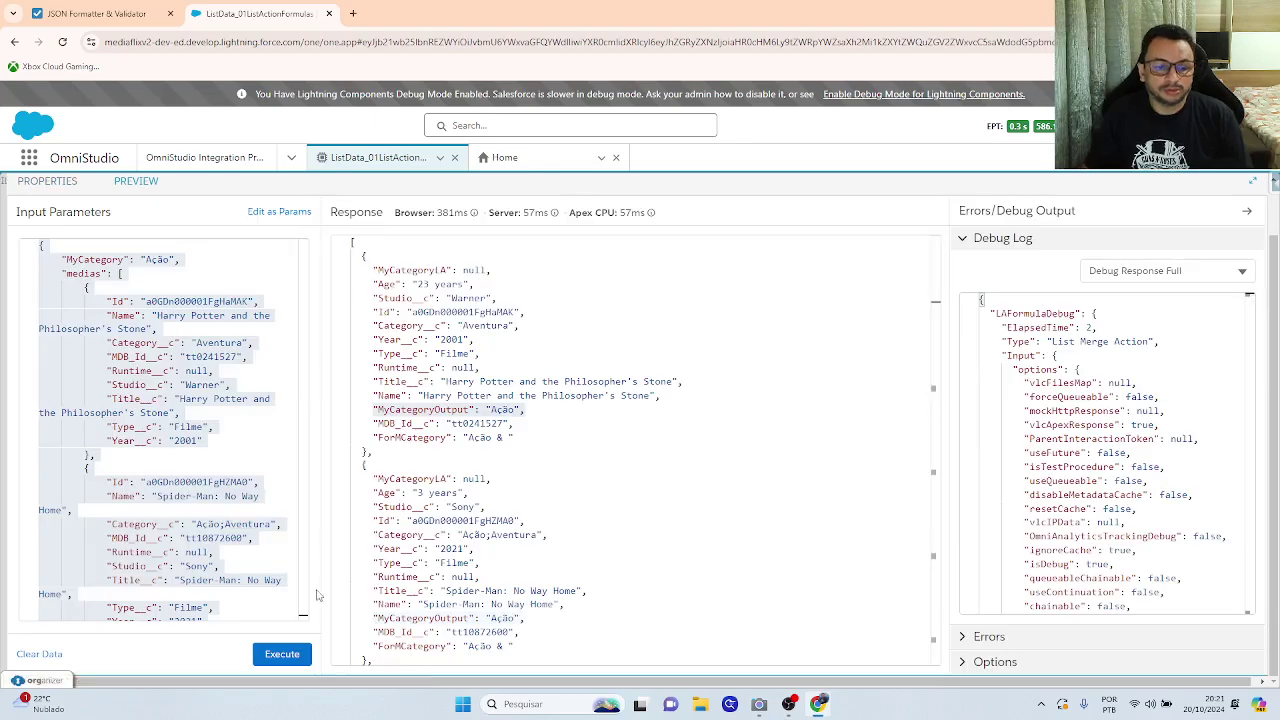
{"action": "left_click", "coordinate": [282, 654]}
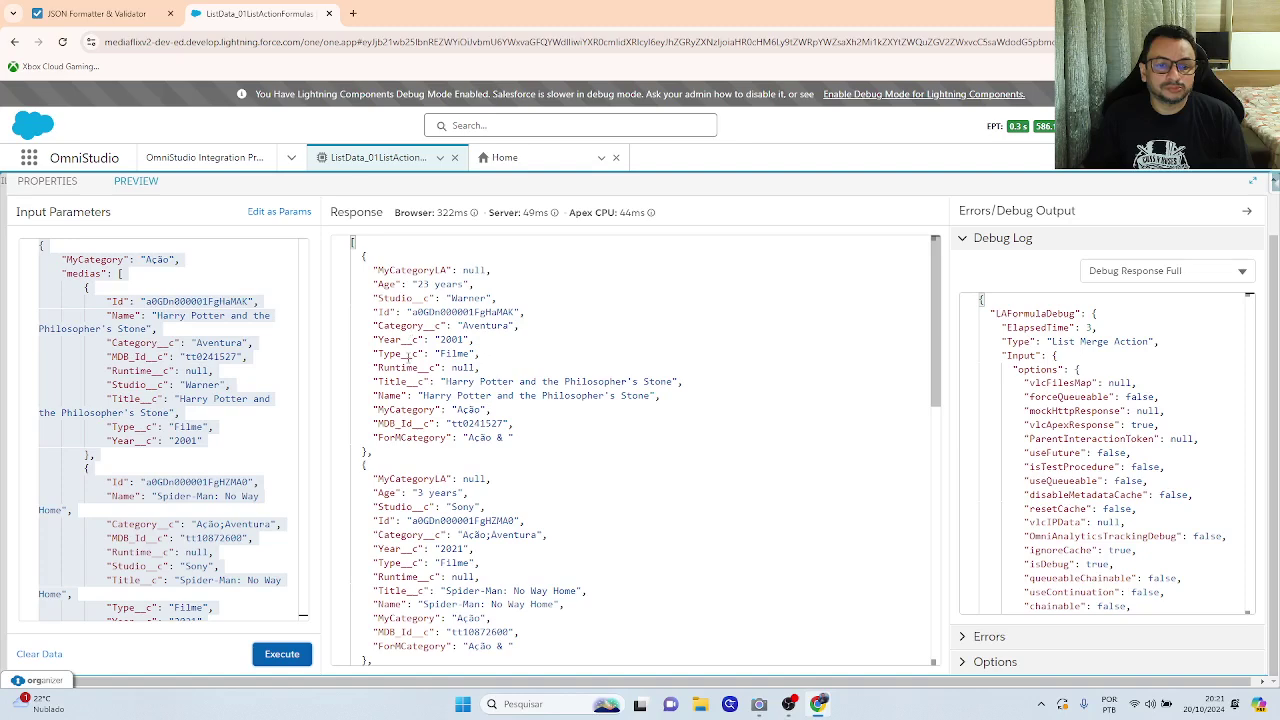
{"action": "left_click_drag", "start_coordinate": [491, 410], "coordinate": [373, 410]}
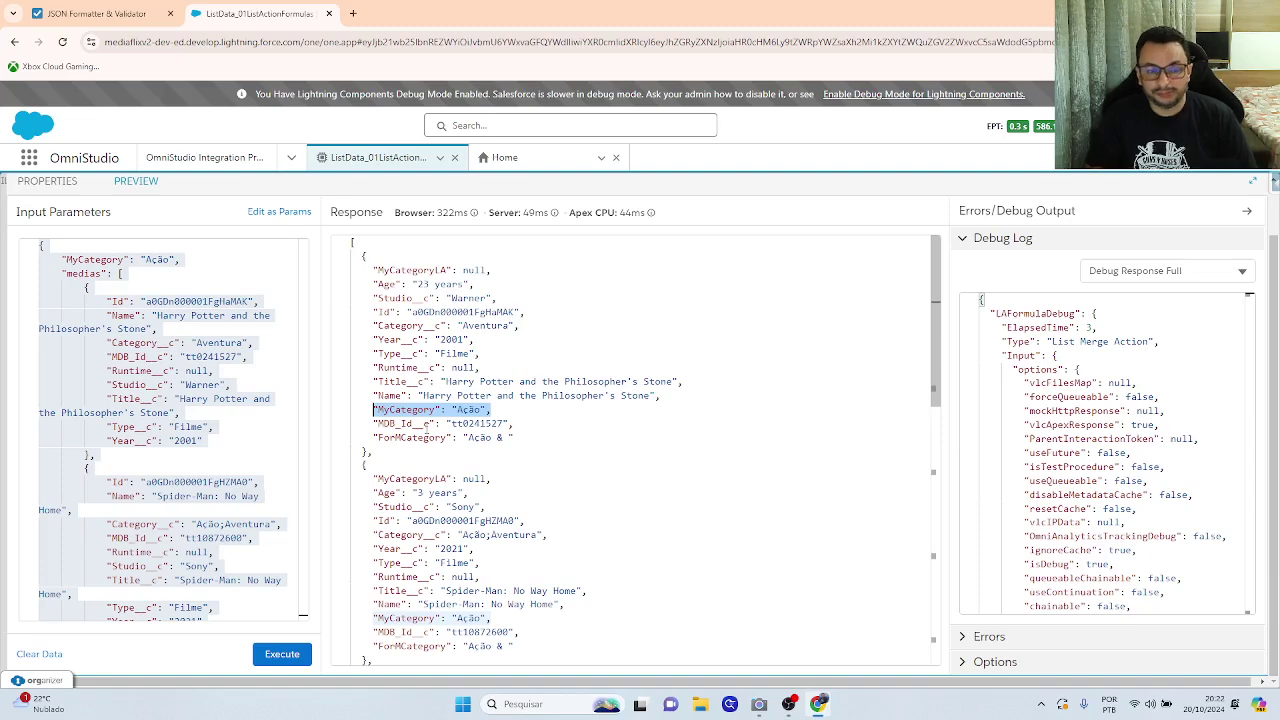
Compare the MyCategoryLA formula in LAFormula's modify list with its value in the first response record.
{"action": "left_click", "coordinate": [55, 189]}
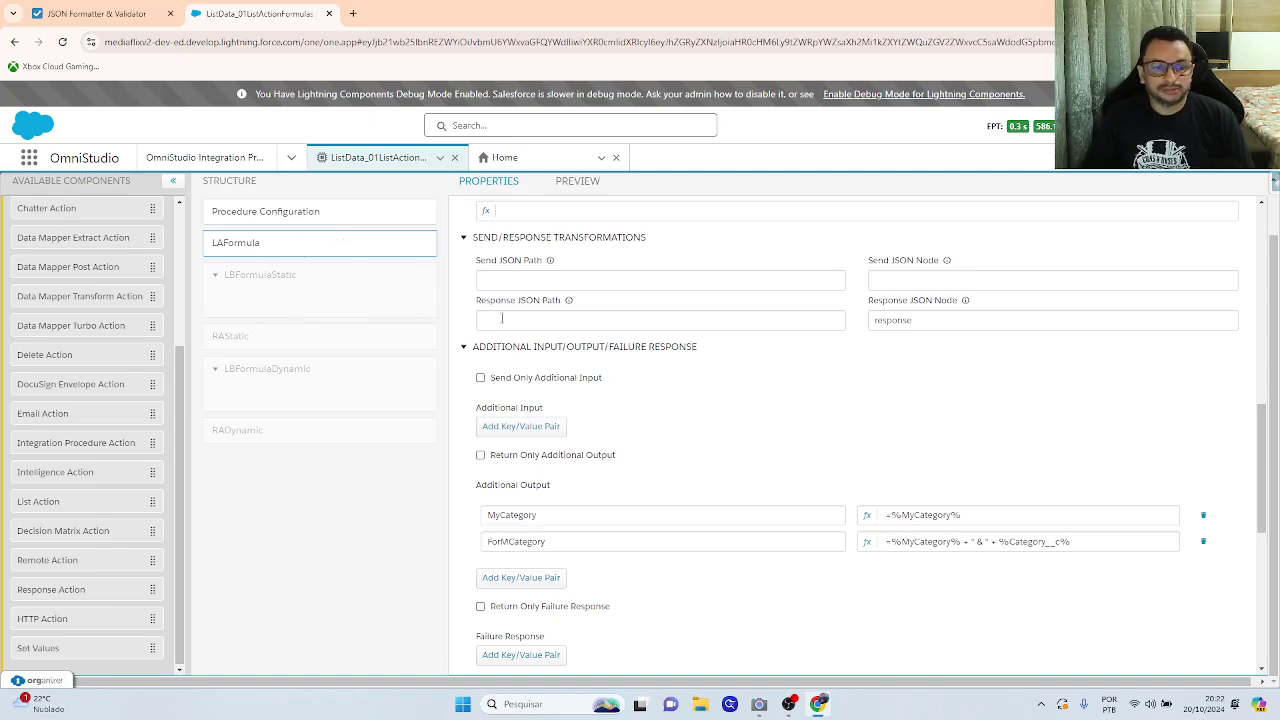
{"action": "scroll", "coordinate": [616, 341], "scroll_direction": "up", "scroll_amount": 3}
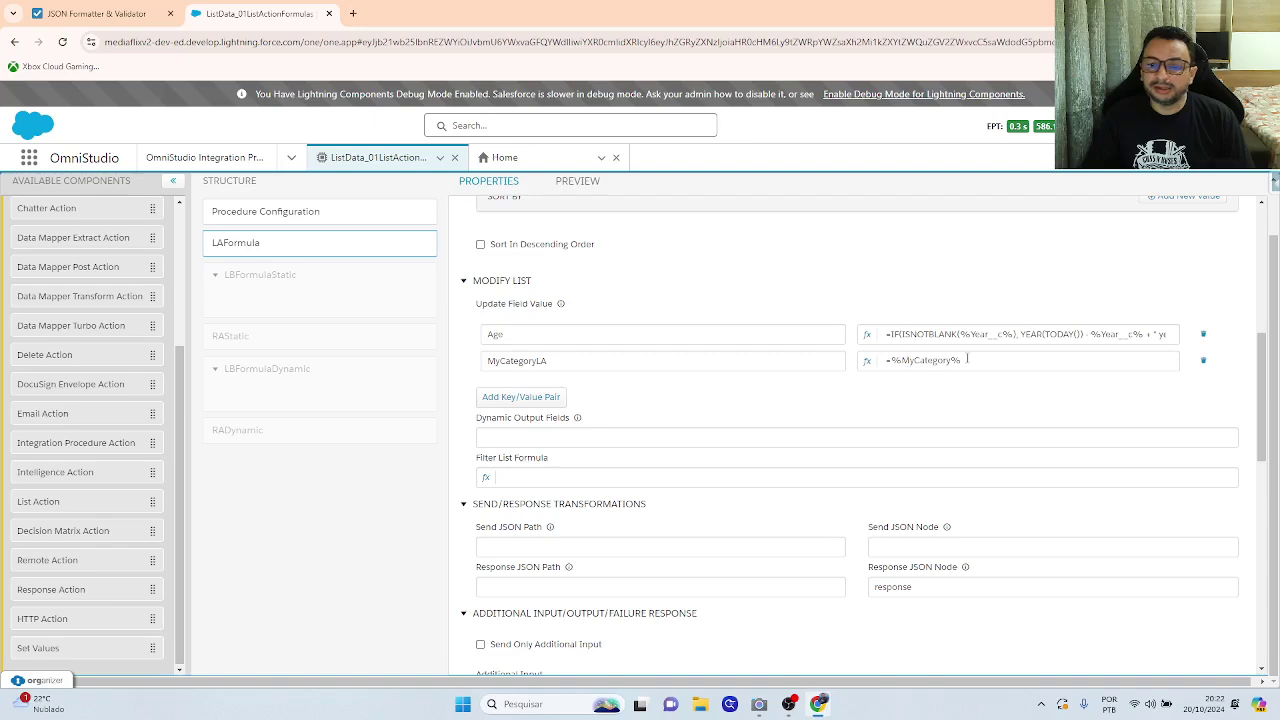
{"action": "left_click_drag", "start_coordinate": [1000, 358], "coordinate": [874, 362]}
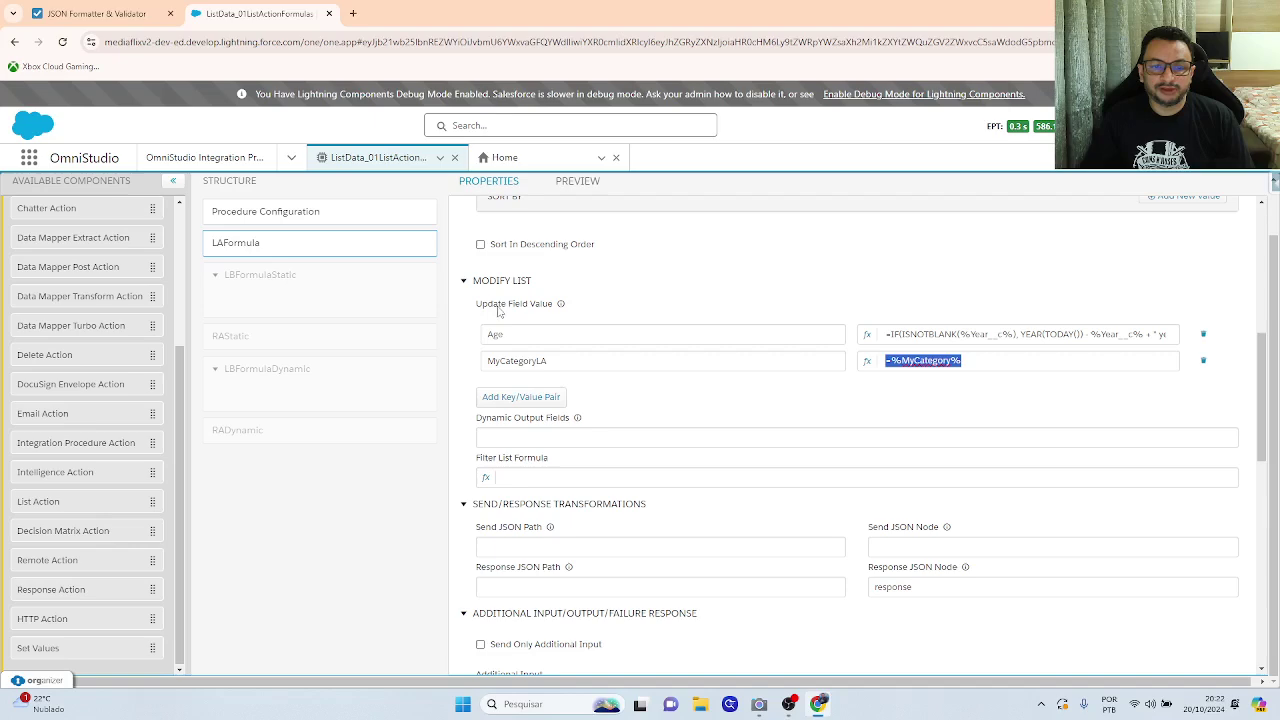
{"action": "left_click", "coordinate": [576, 188]}
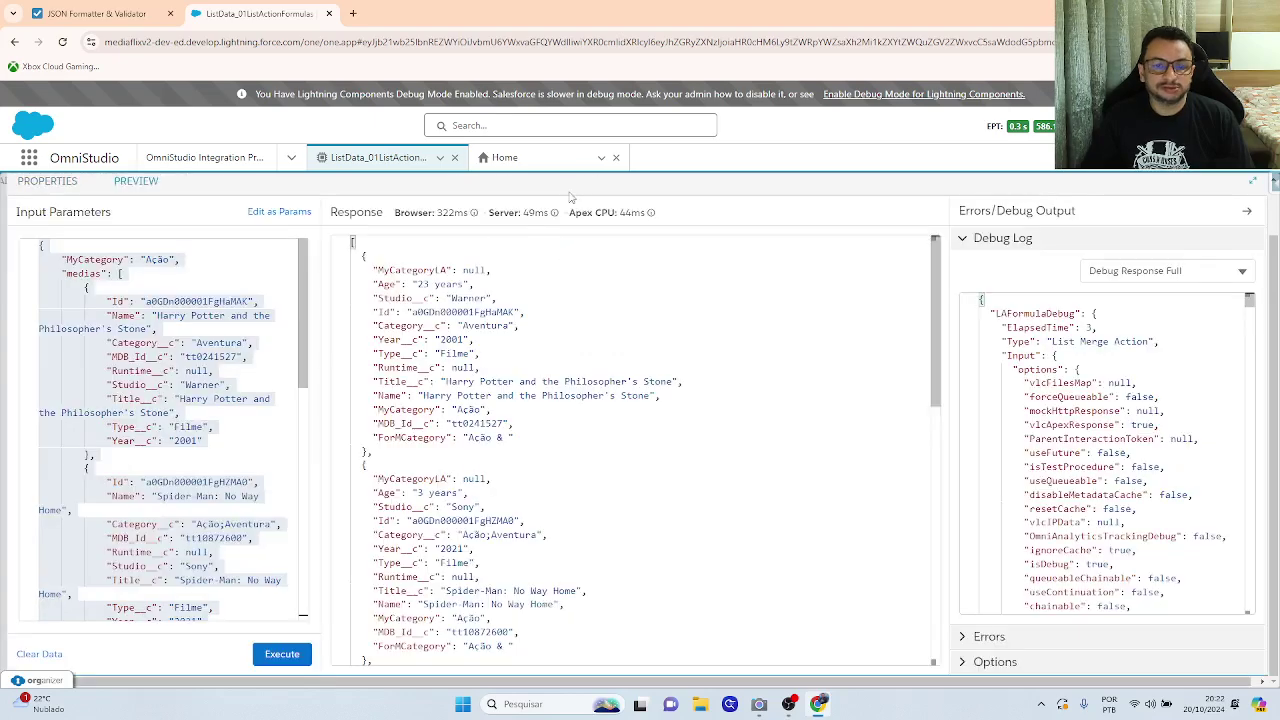
{"action": "double_click", "coordinate": [447, 270]}
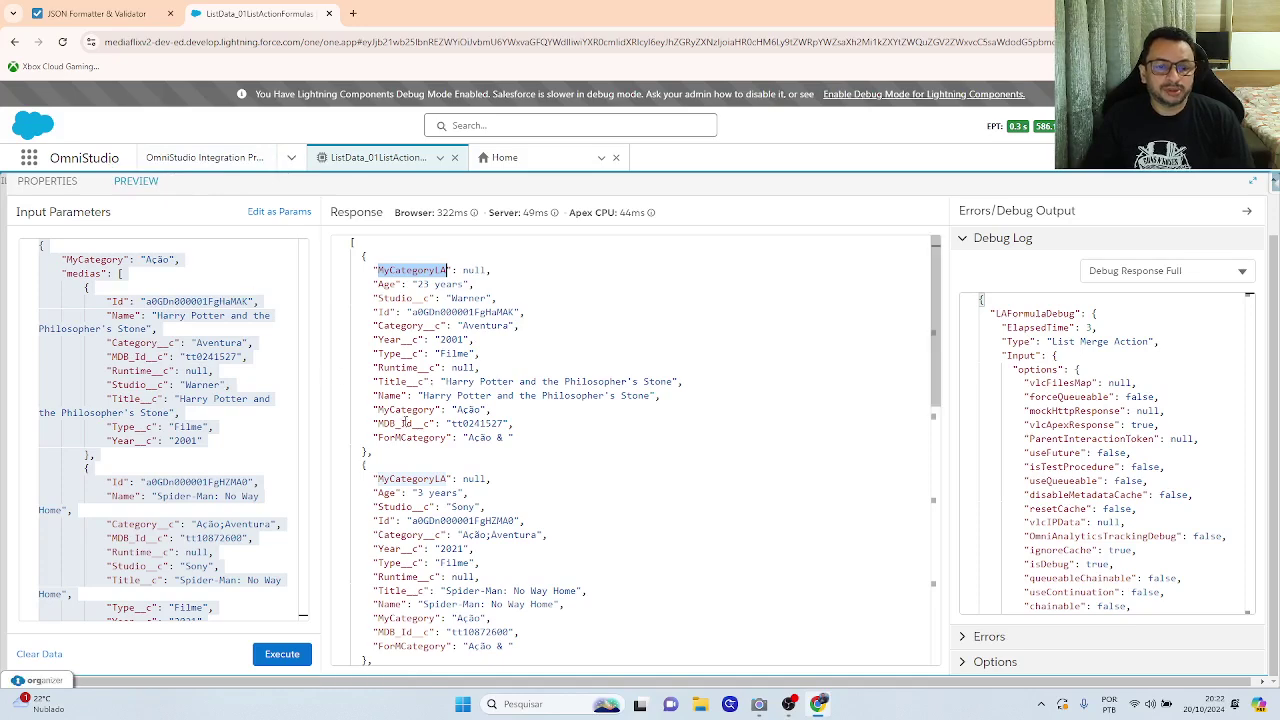
Rename LAFormula's ForMCategory additional output key as ForMyCategory.
{"action": "left_click", "coordinate": [178, 154]}
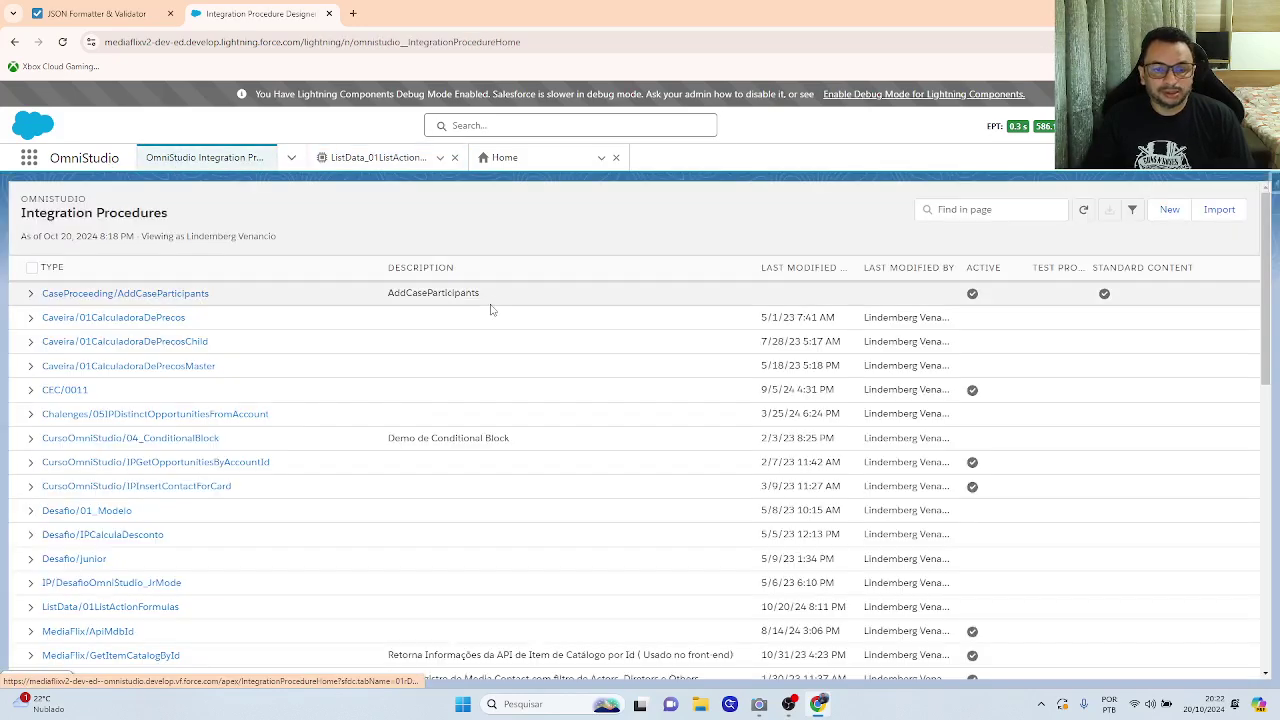
{"action": "left_click", "coordinate": [385, 160]}
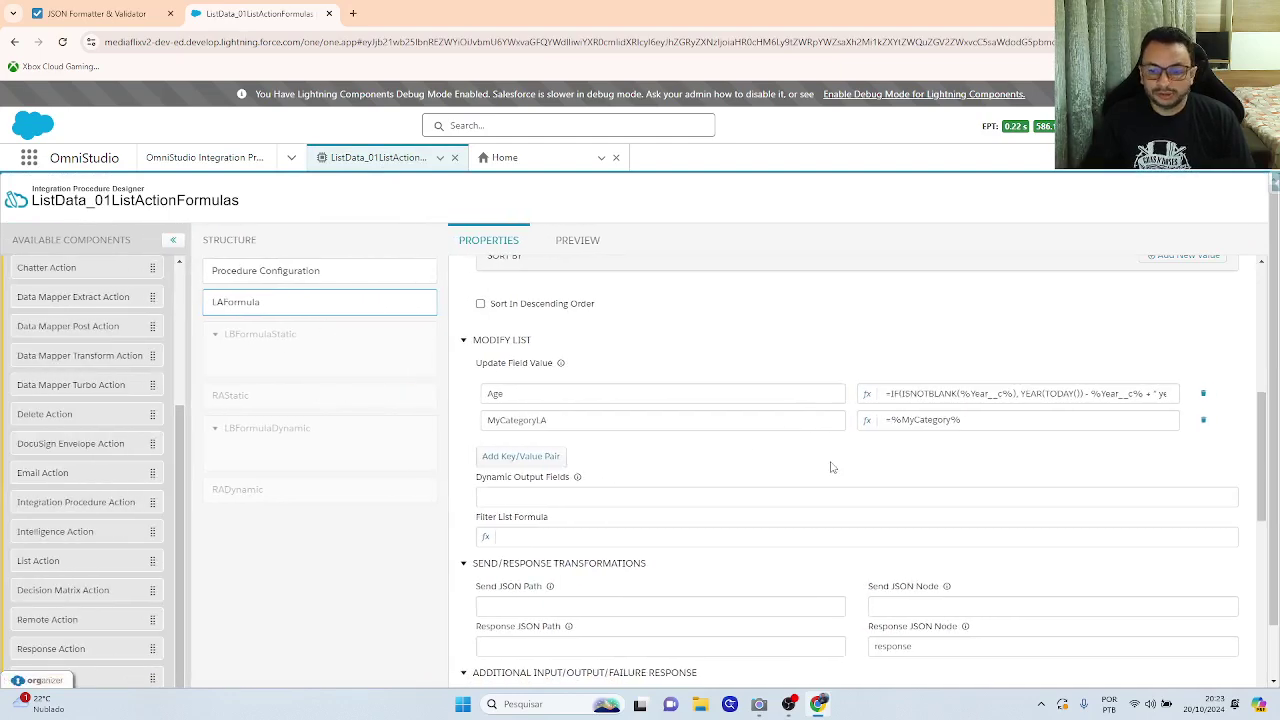
{"action": "scroll", "coordinate": [830, 467], "scroll_direction": "down", "scroll_amount": 2}
{"action": "scroll", "coordinate": [830, 467], "scroll_direction": "down", "scroll_amount": 3}
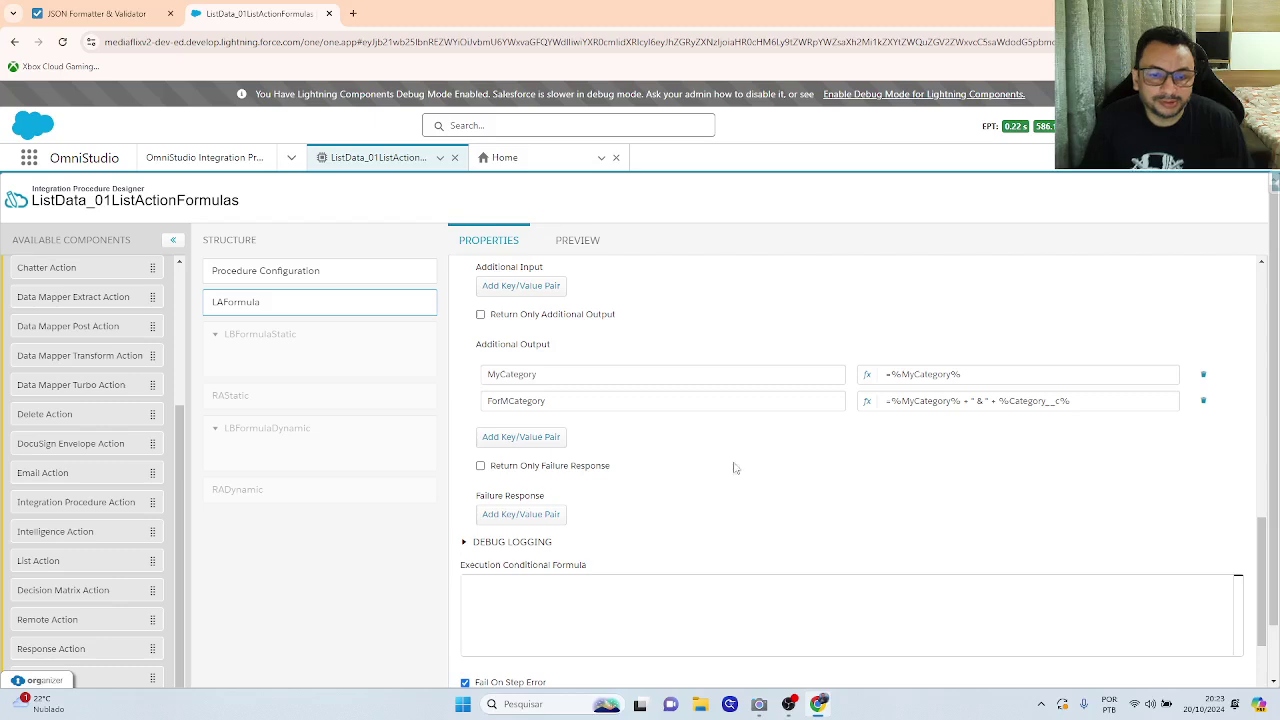
{"action": "left_click", "coordinate": [508, 401]}
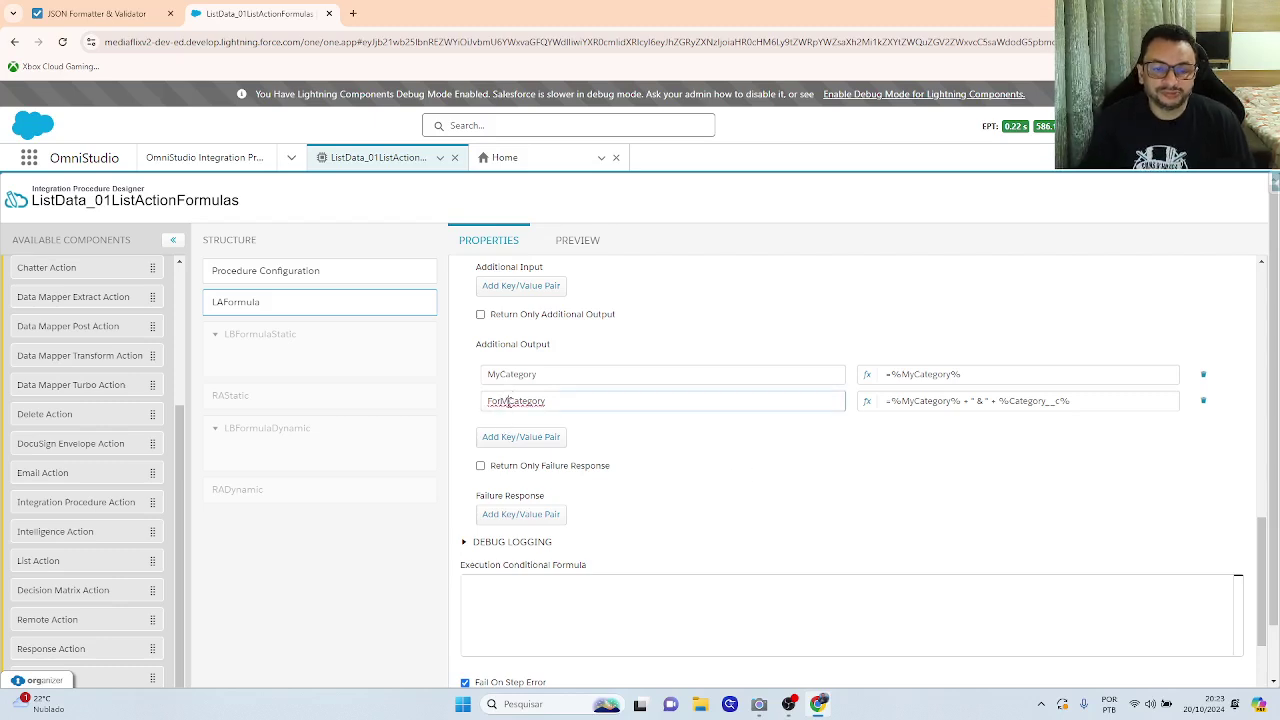
{"action": "type", "text": "u"}
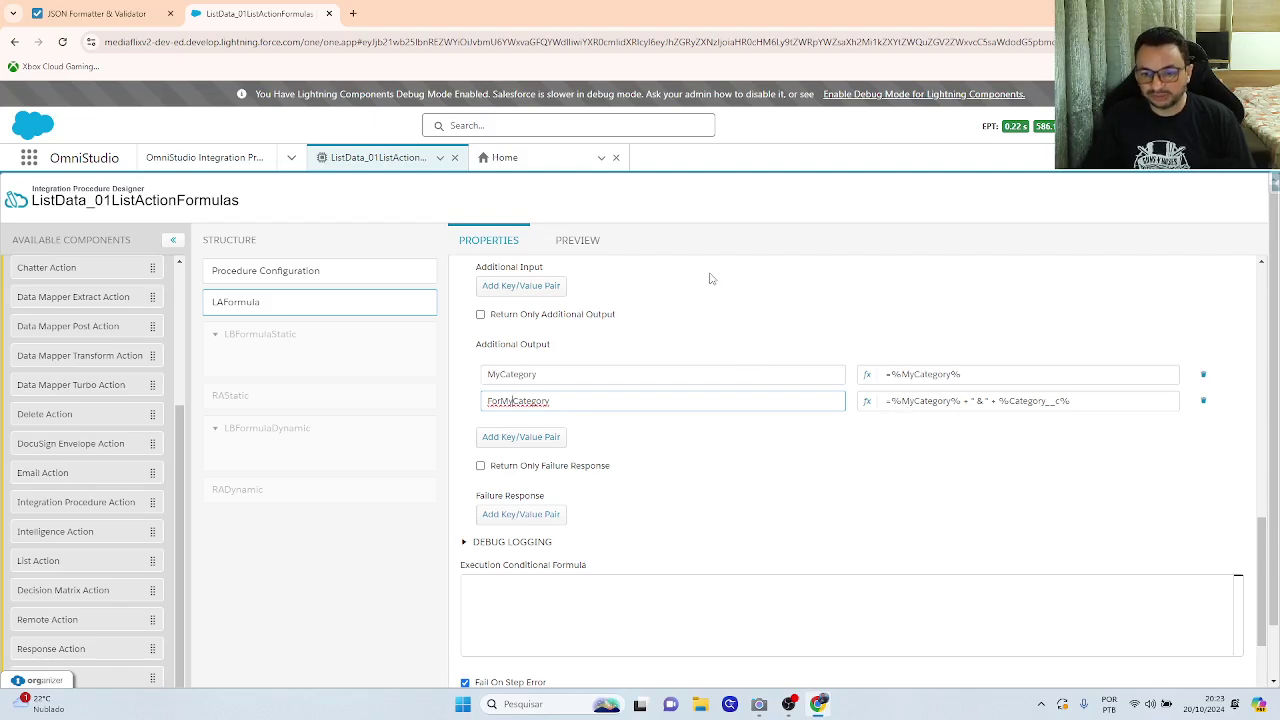
Examine the ForMCategory value of the first preview record against its MyCategory and Category__c fields.
{"action": "left_click", "coordinate": [578, 241]}
{"action": "scroll", "coordinate": [410, 500], "scroll_direction": "down", "scroll_amount": 1}
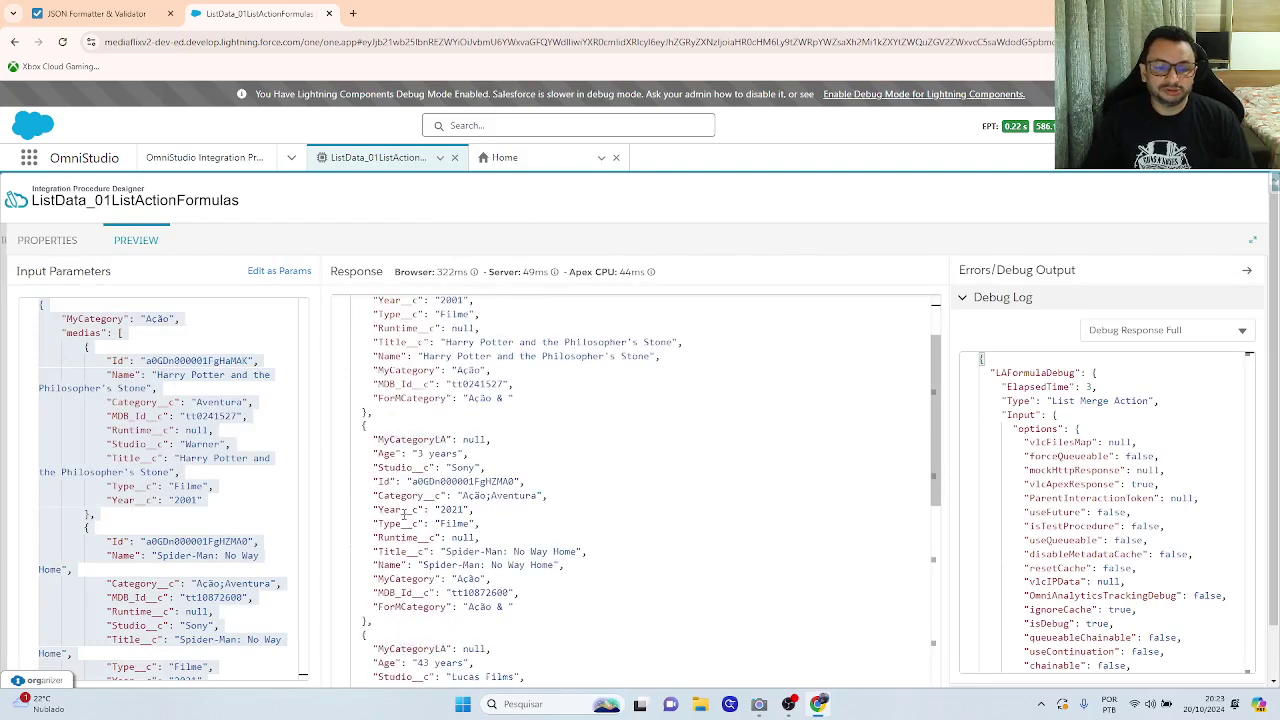
{"action": "scroll", "coordinate": [420, 490], "scroll_direction": "up", "scroll_amount": 1}
{"action": "scroll", "coordinate": [525, 455], "scroll_direction": "up", "scroll_amount": 1}
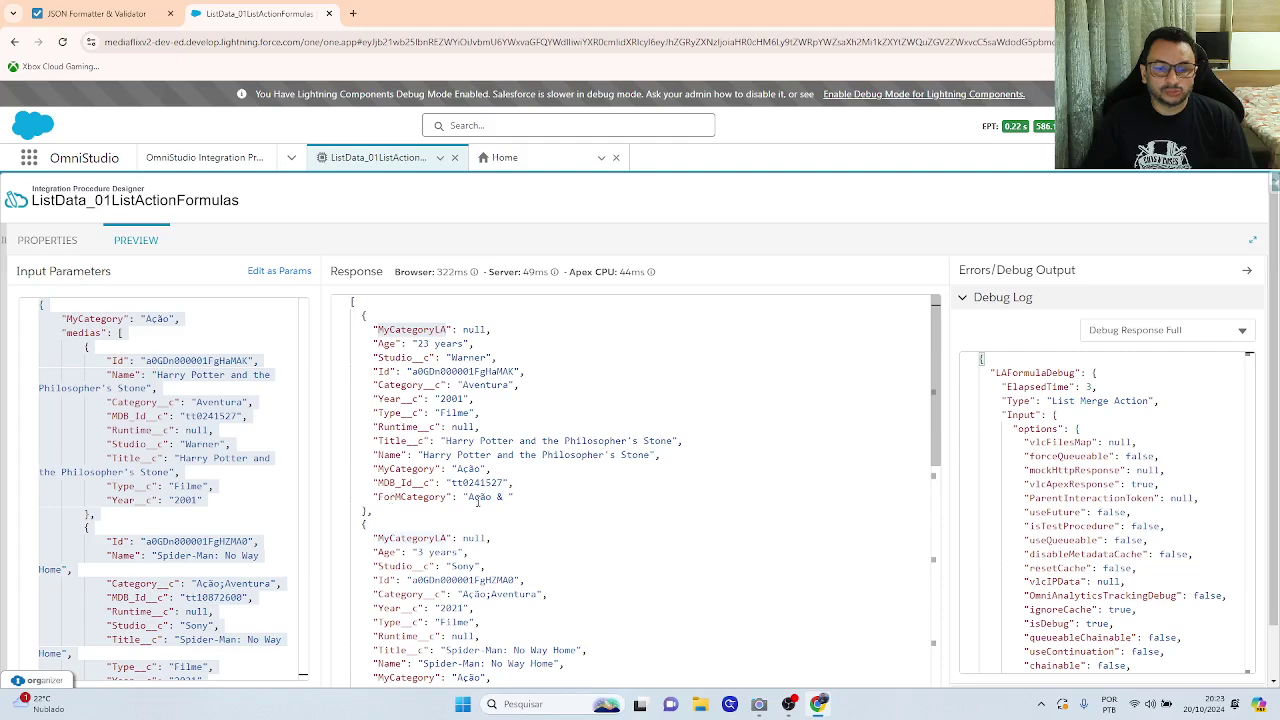
{"action": "left_click_drag", "start_coordinate": [468, 497], "coordinate": [505, 497]}
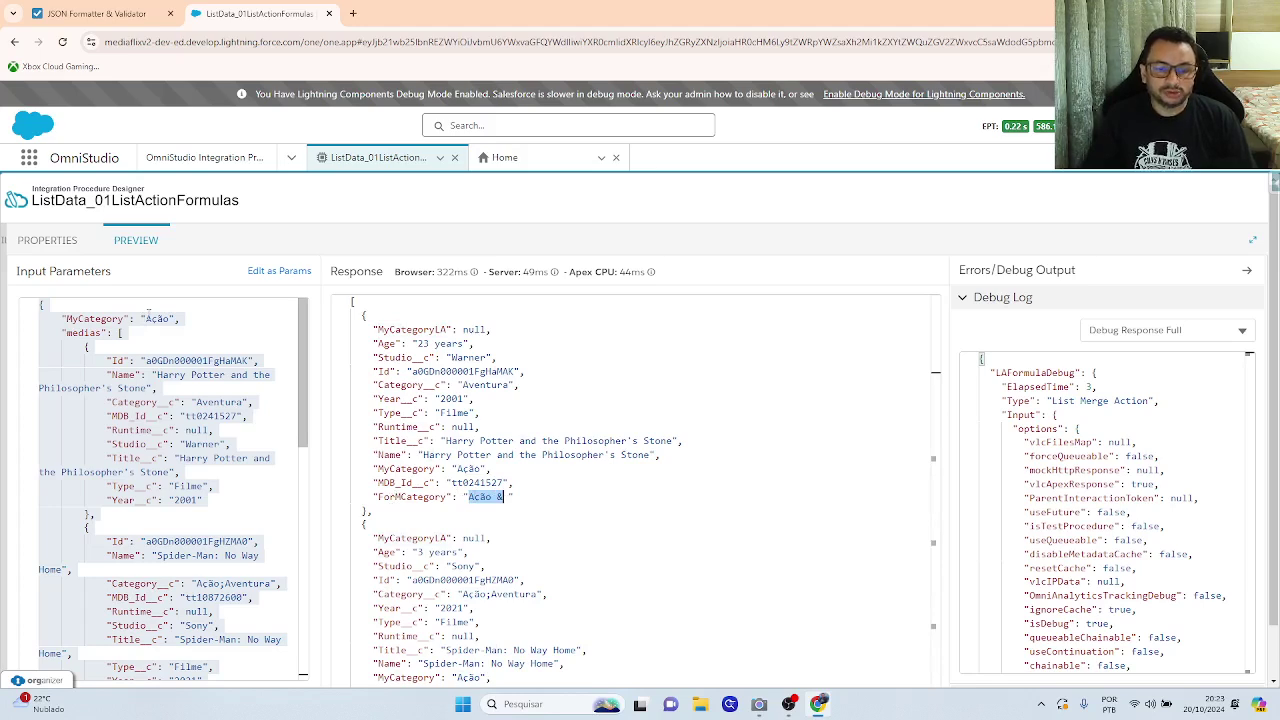
{"action": "double_click", "coordinate": [484, 496]}
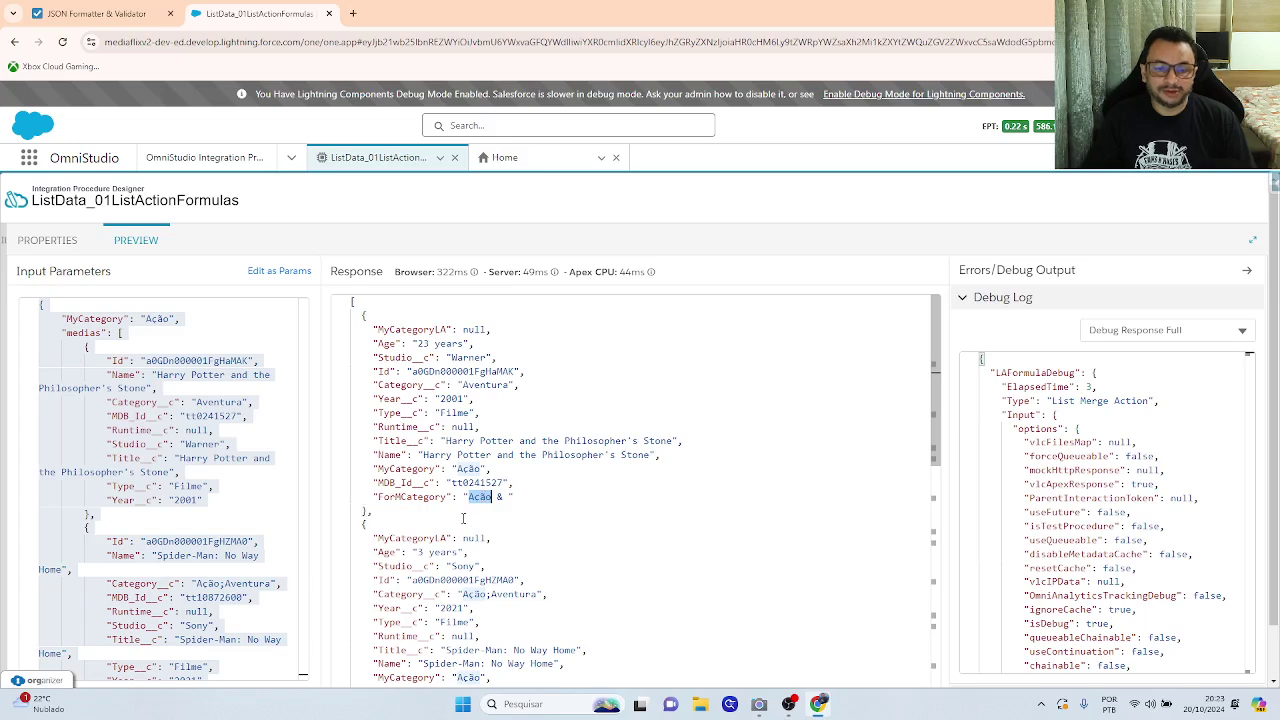
{"action": "left_click", "coordinate": [500, 497]}
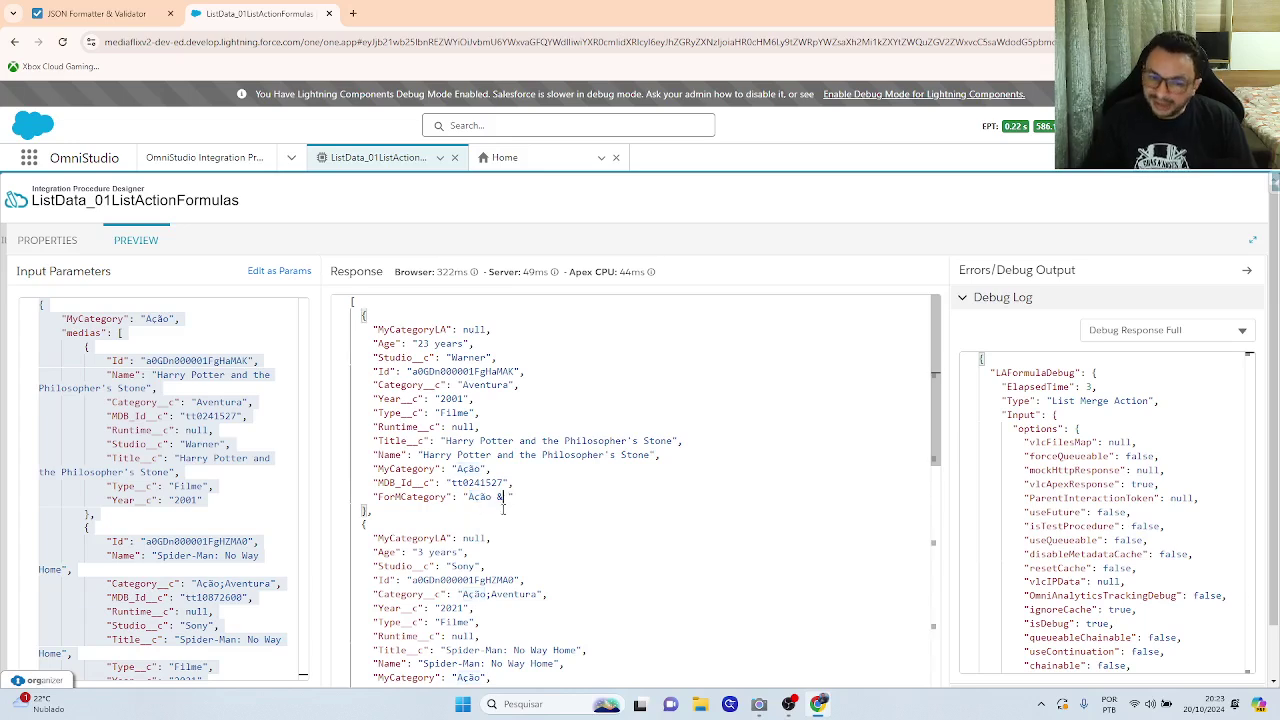
{"action": "double_click", "coordinate": [400, 386]}
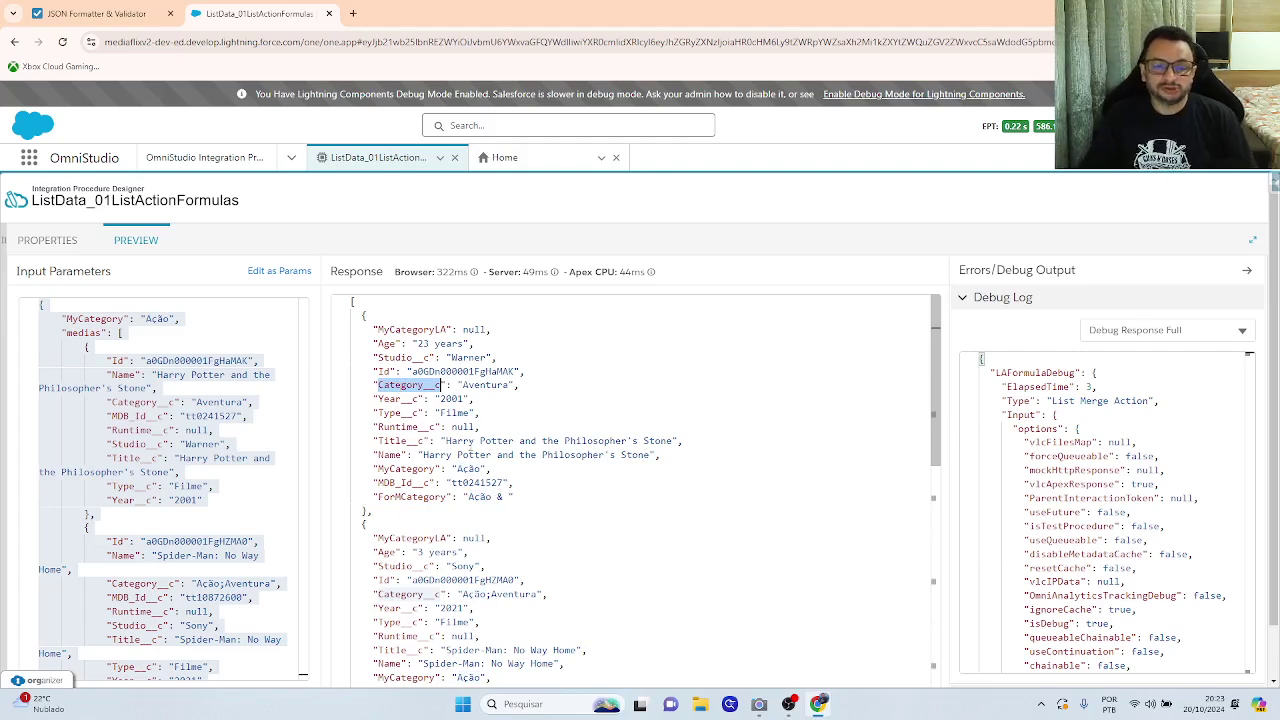
{"action": "left_click", "coordinate": [508, 496]}
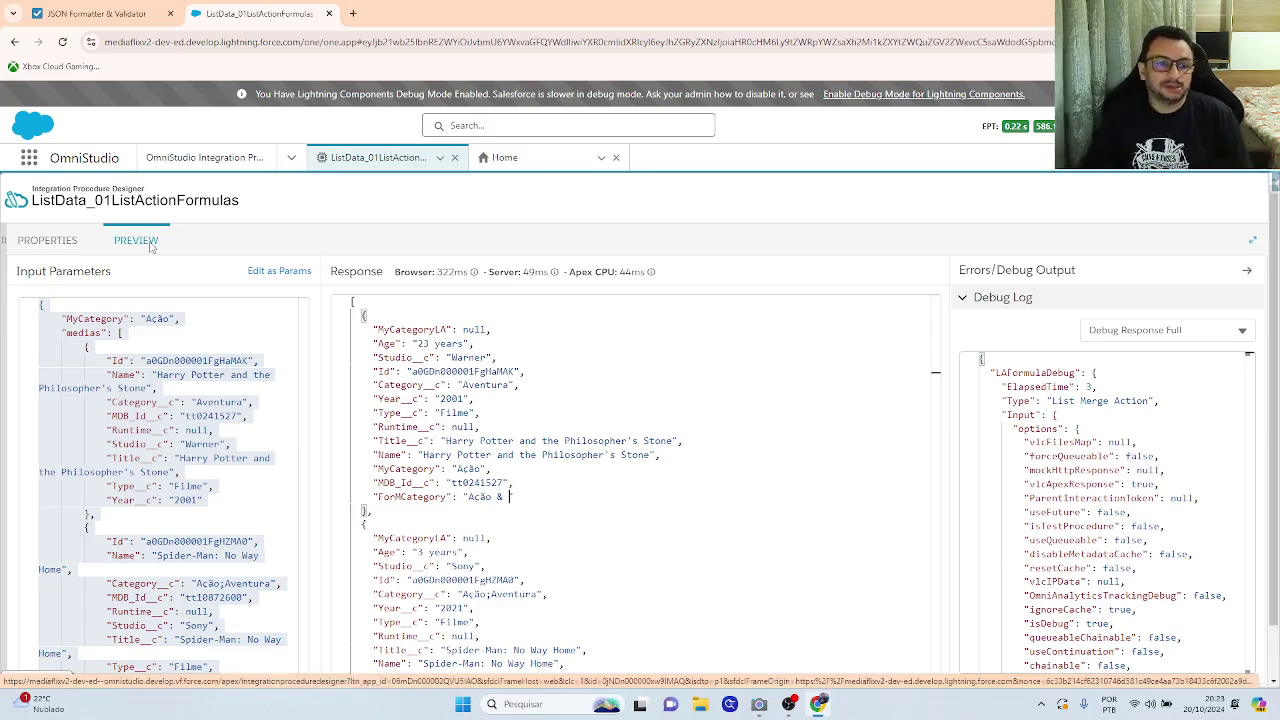
Review LAFormula's additional output and modify list formulas, and deactivate the list action.
{"action": "left_click", "coordinate": [50, 241]}
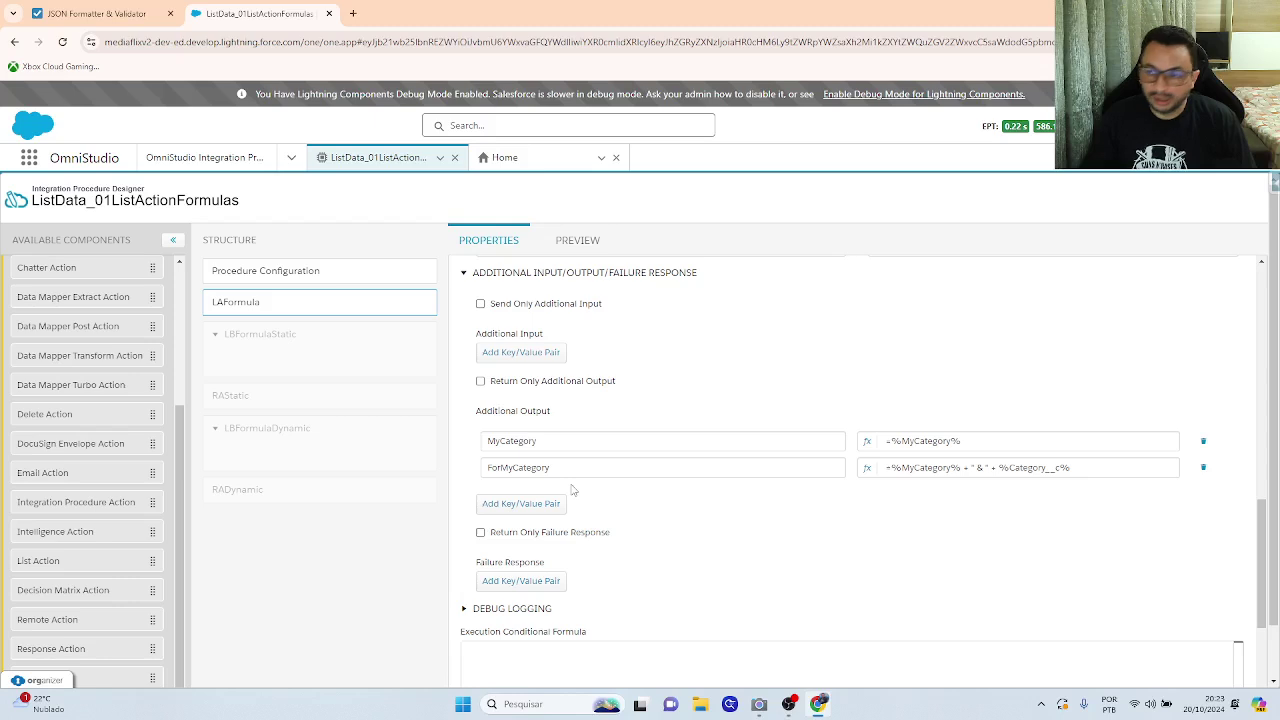
{"action": "scroll", "coordinate": [573, 490], "scroll_direction": "down", "scroll_amount": 1}
{"action": "scroll", "coordinate": [573, 490], "scroll_direction": "up", "scroll_amount": 2}
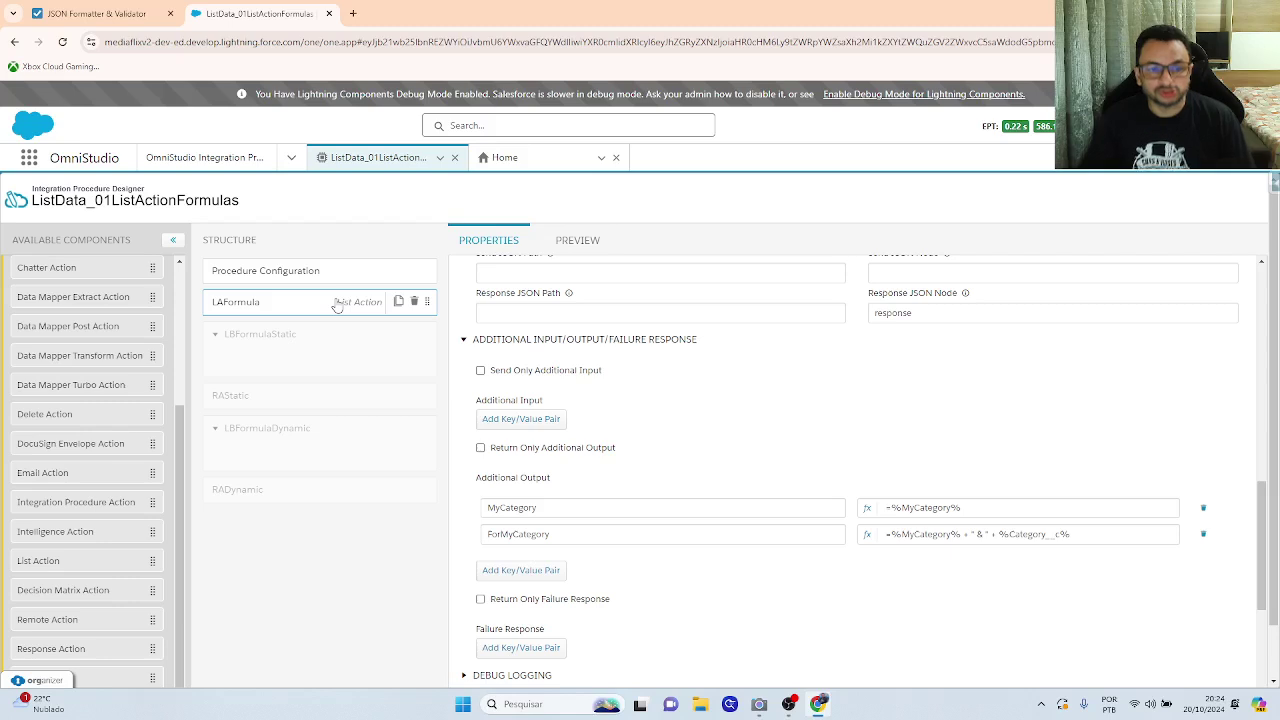
{"action": "scroll", "coordinate": [785, 322], "scroll_direction": "up", "scroll_amount": 2}
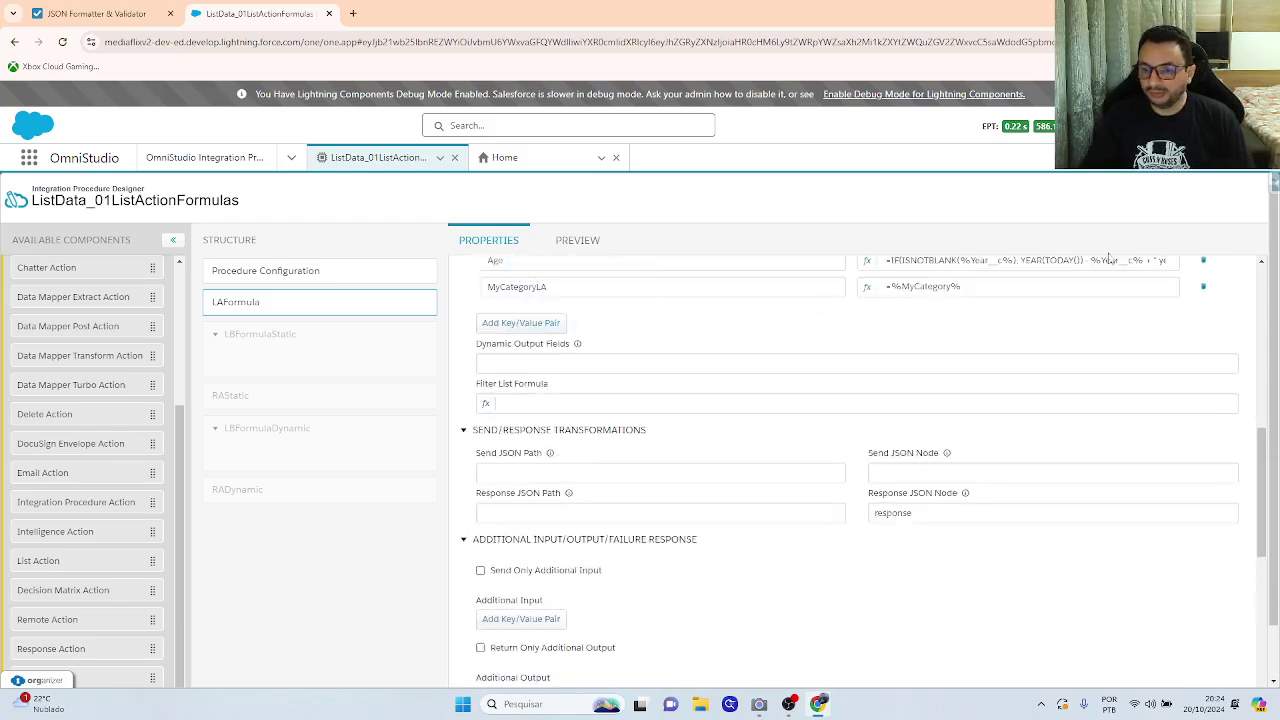
{"action": "left_click_drag", "start_coordinate": [1263, 480], "coordinate": [1263, 295]}
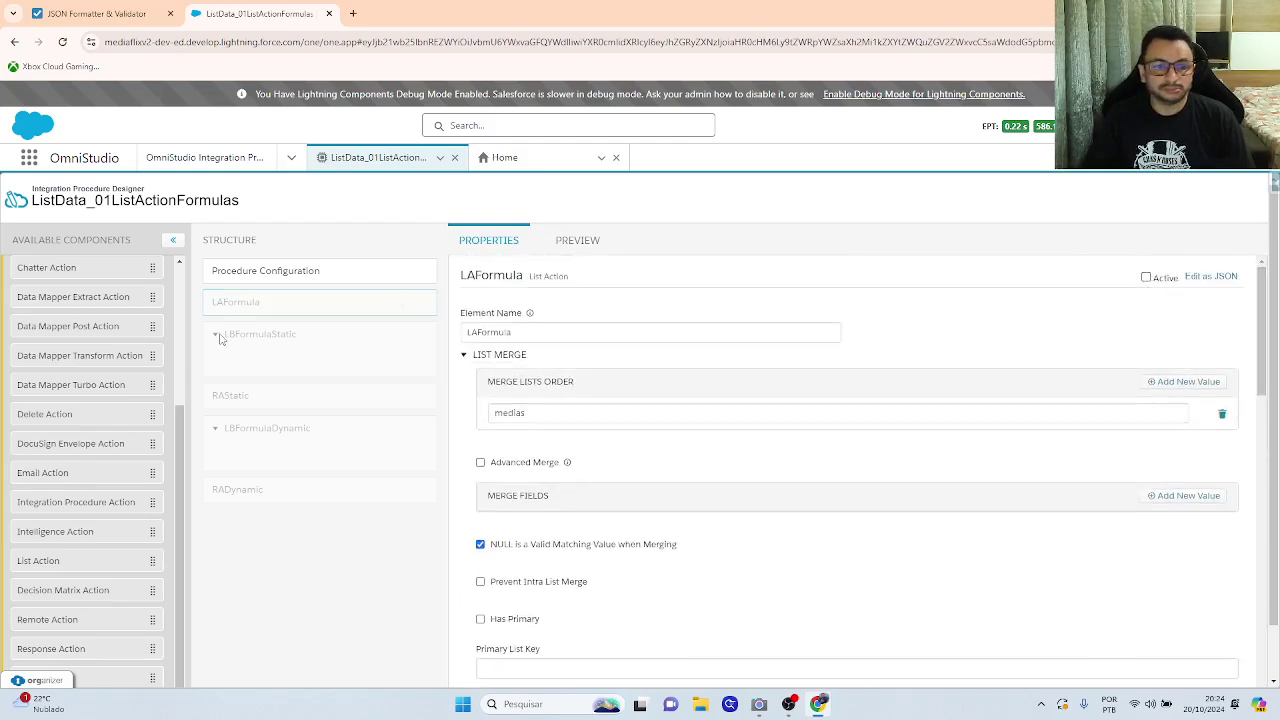
Activate the LBFormulaStatic loop block and the RAStatic response action, and reopen LBFormulaStatic's properties.
{"action": "left_click", "coordinate": [262, 334]}
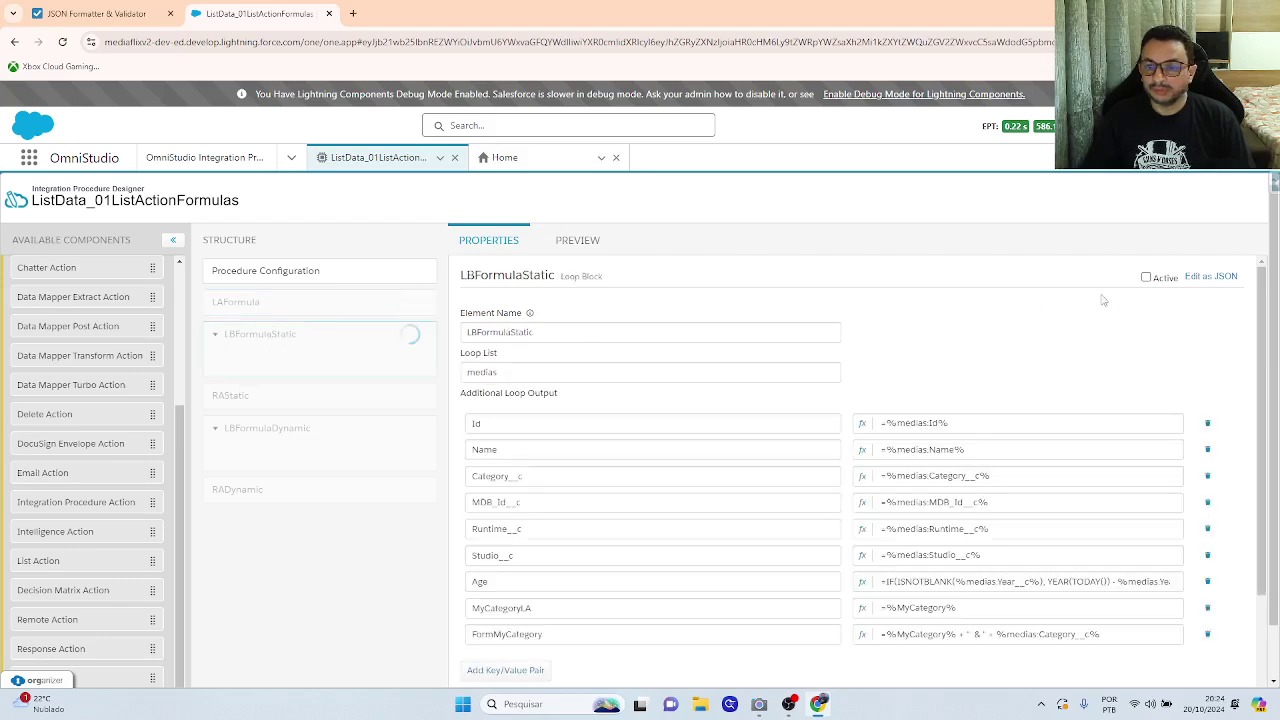
{"action": "left_click", "coordinate": [1146, 277]}
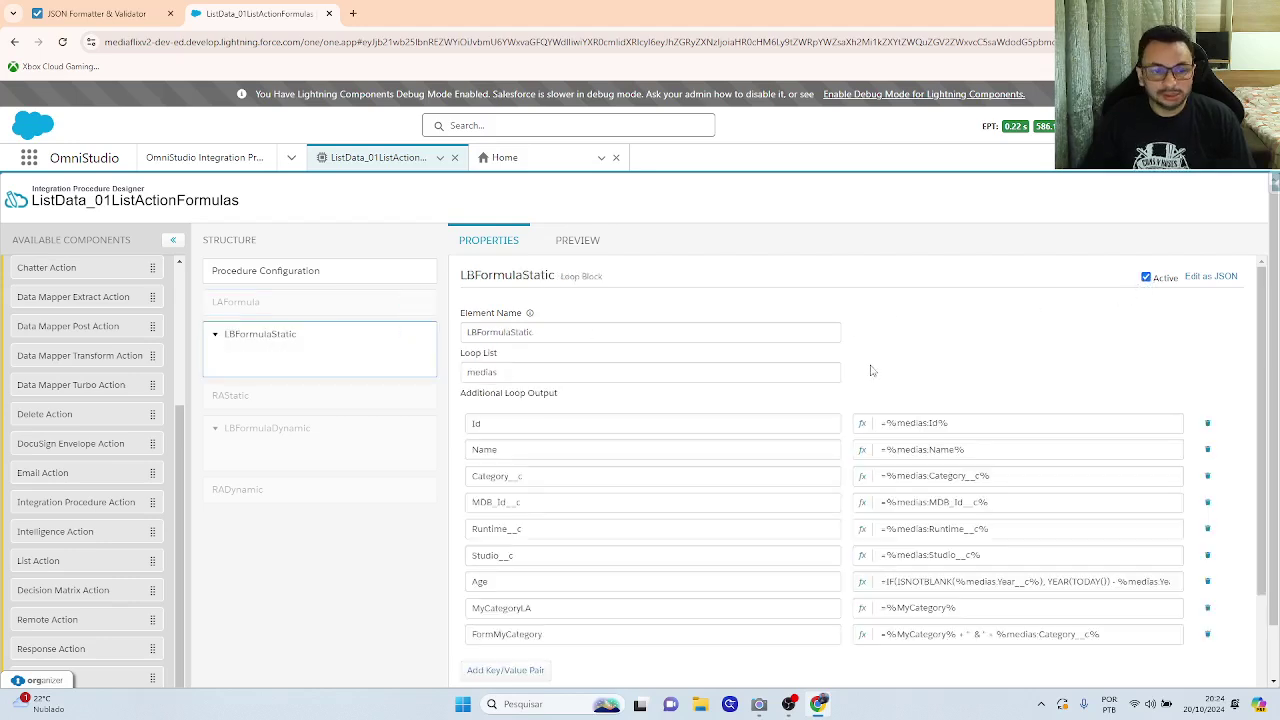
{"action": "left_click", "coordinate": [330, 398]}
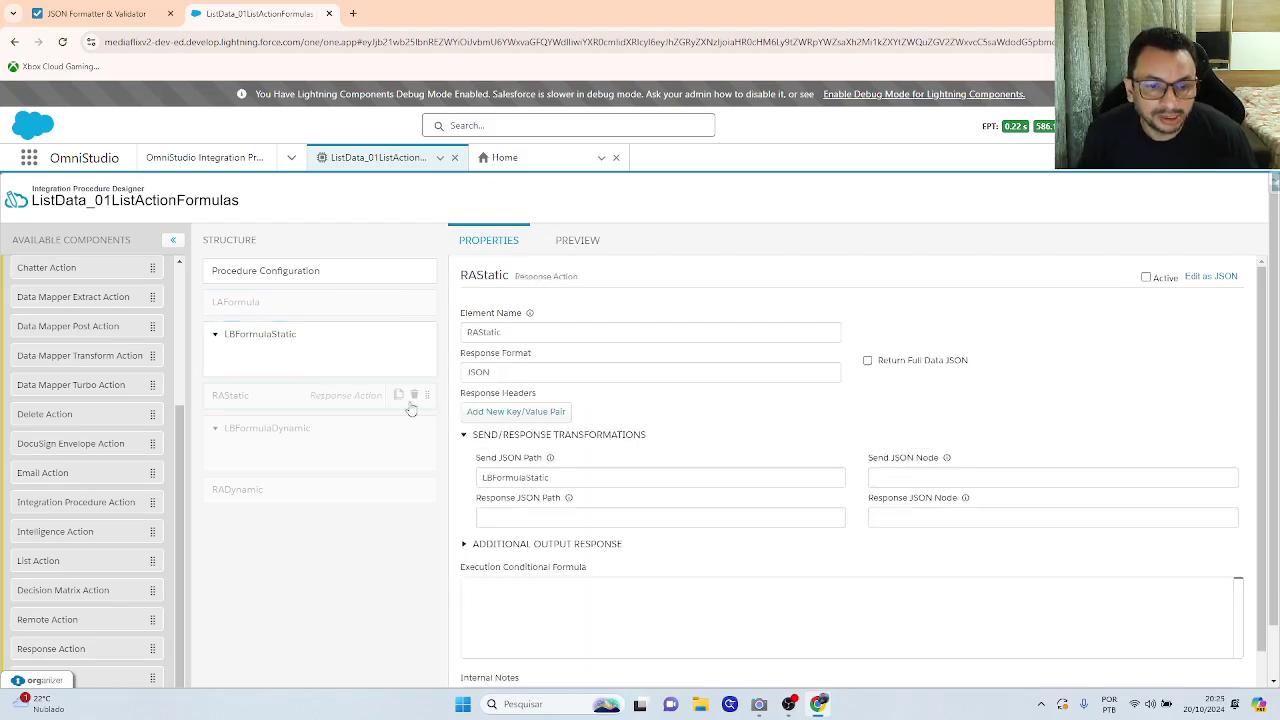
{"action": "left_click", "coordinate": [1146, 277]}
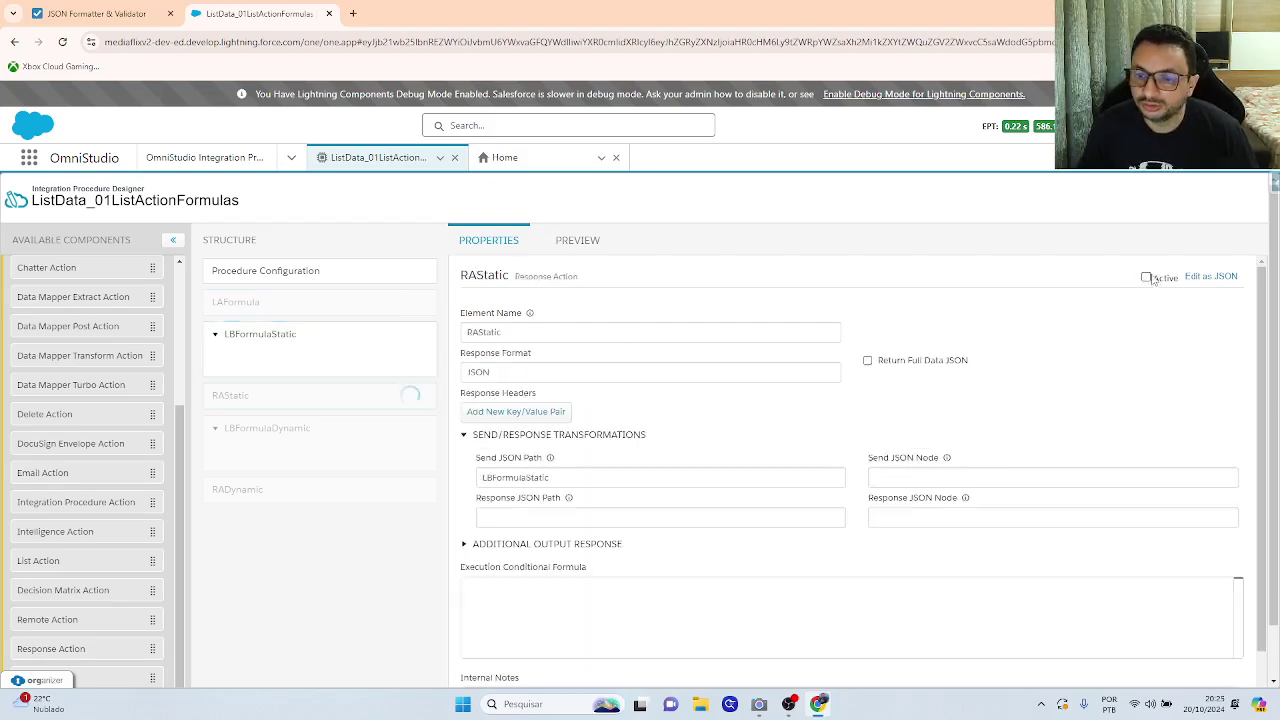
{"action": "left_click", "coordinate": [320, 340]}
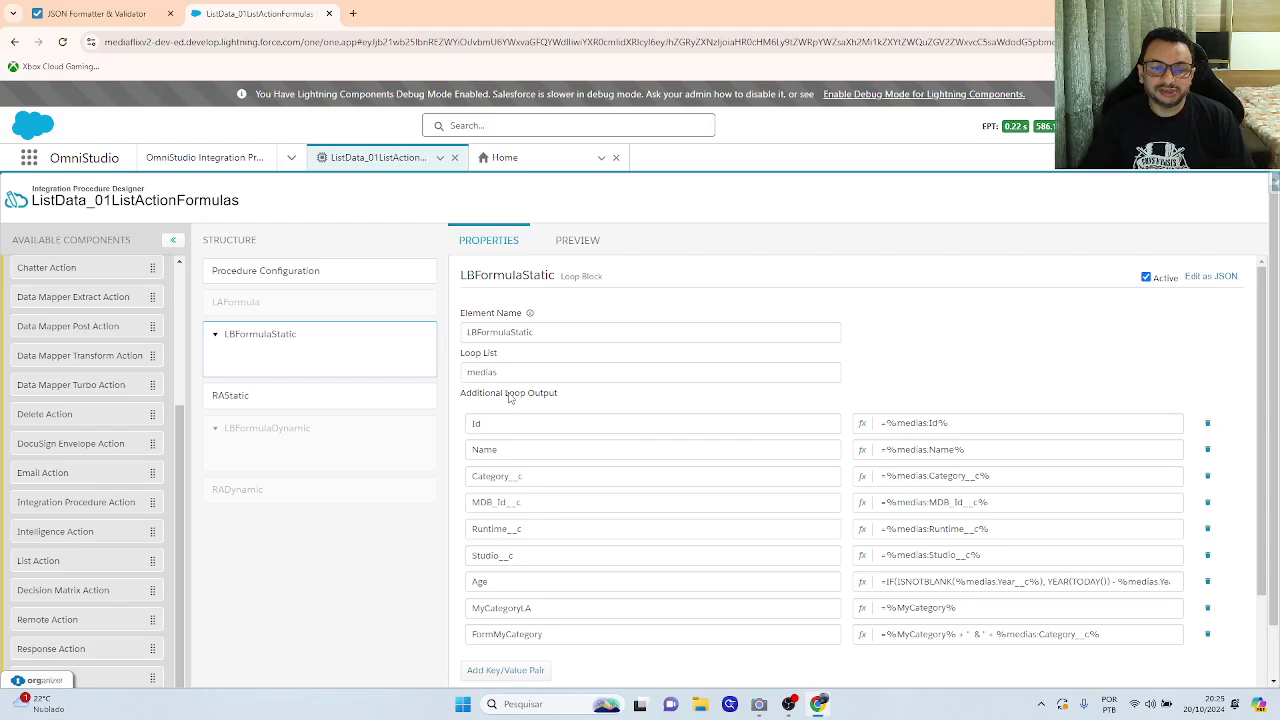
Examine LBFormulaStatic's additional loop output formulas, especially the outside-node reference in MyCategoryLA and the combined references in FormMyCategory.
{"action": "scroll", "coordinate": [543, 405], "scroll_direction": "down", "scroll_amount": 1}
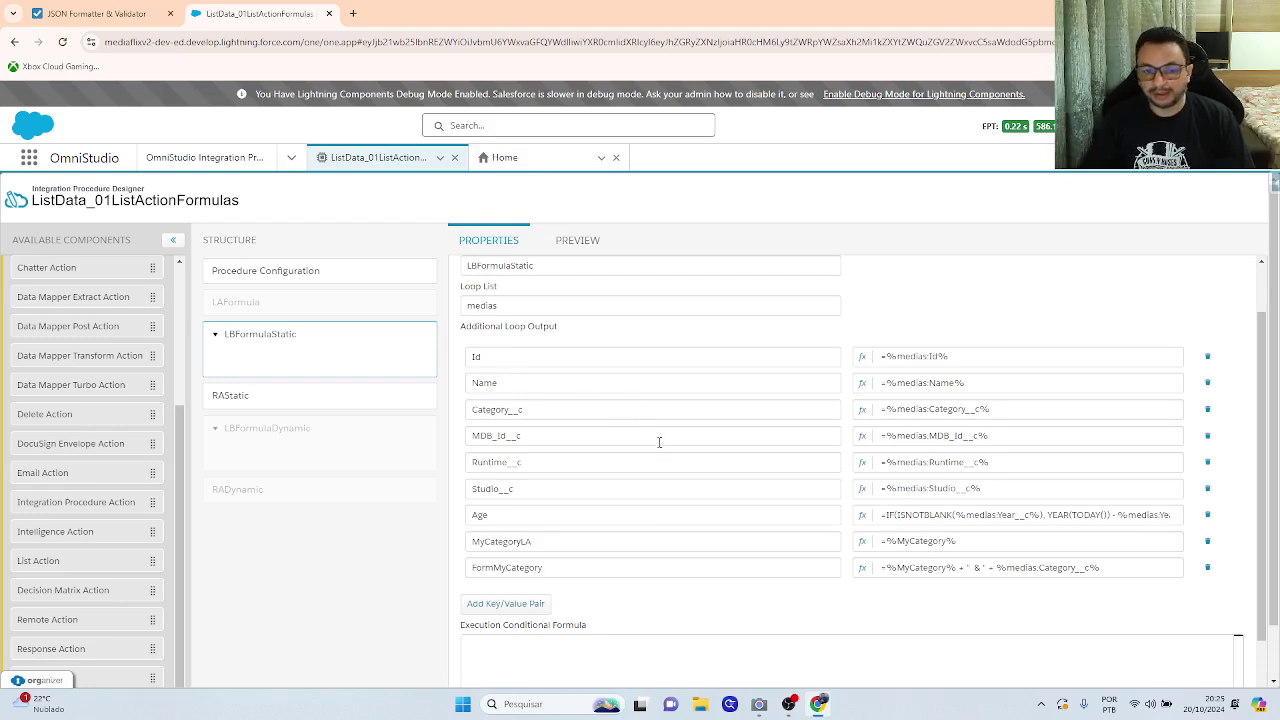
{"action": "scroll", "coordinate": [659, 442], "scroll_direction": "up", "scroll_amount": 1}
{"action": "scroll", "coordinate": [588, 427], "scroll_direction": "down", "scroll_amount": 3}
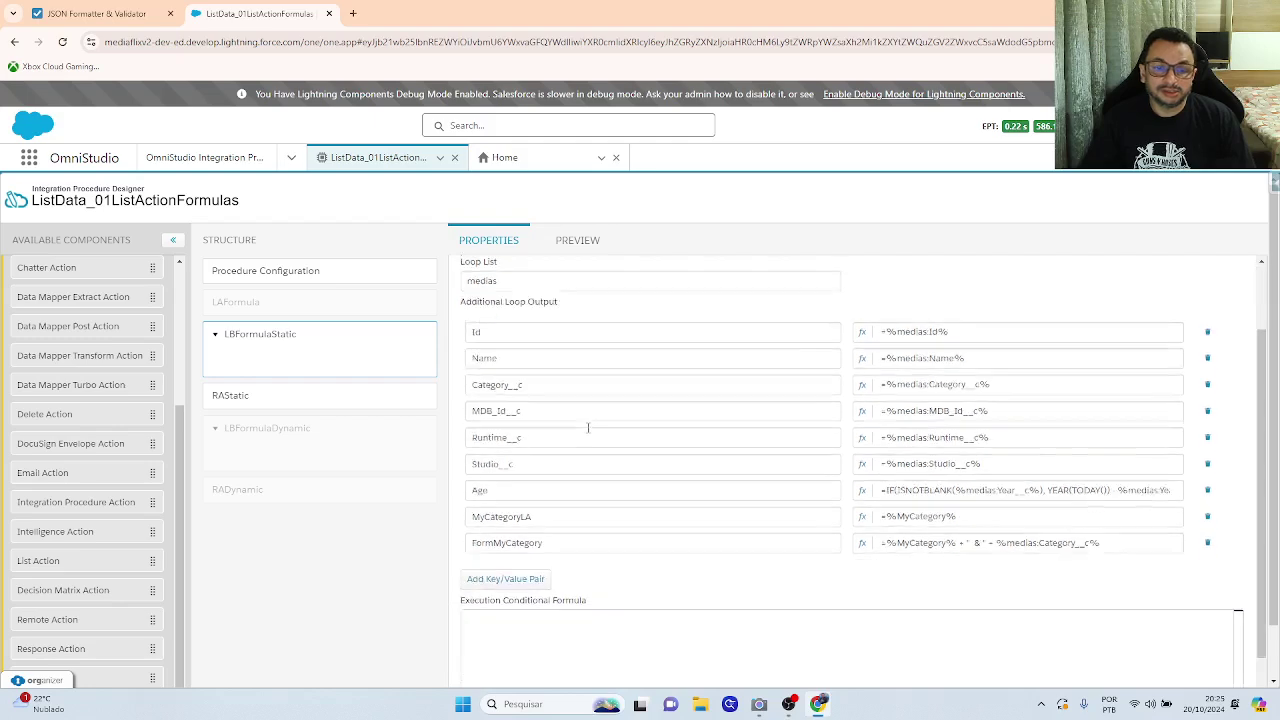
{"action": "scroll", "coordinate": [588, 427], "scroll_direction": "up", "scroll_amount": 3}
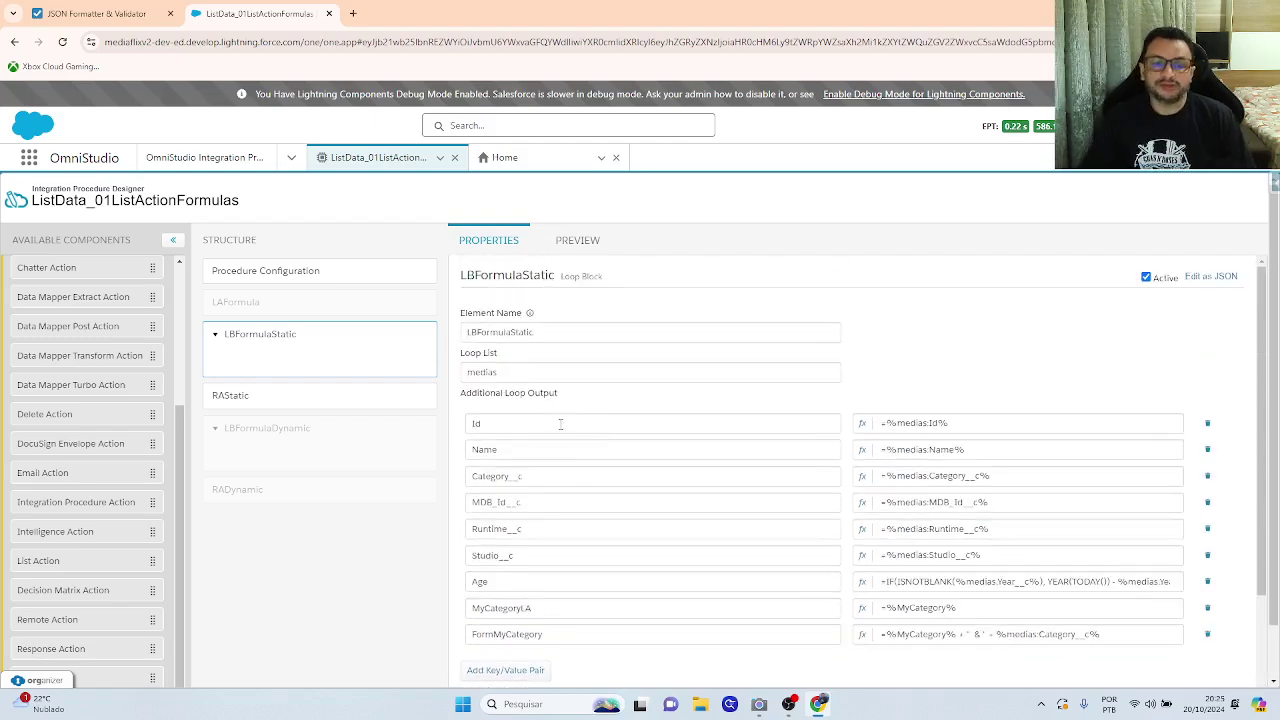
{"action": "scroll", "coordinate": [573, 505], "scroll_direction": "down", "scroll_amount": 1}
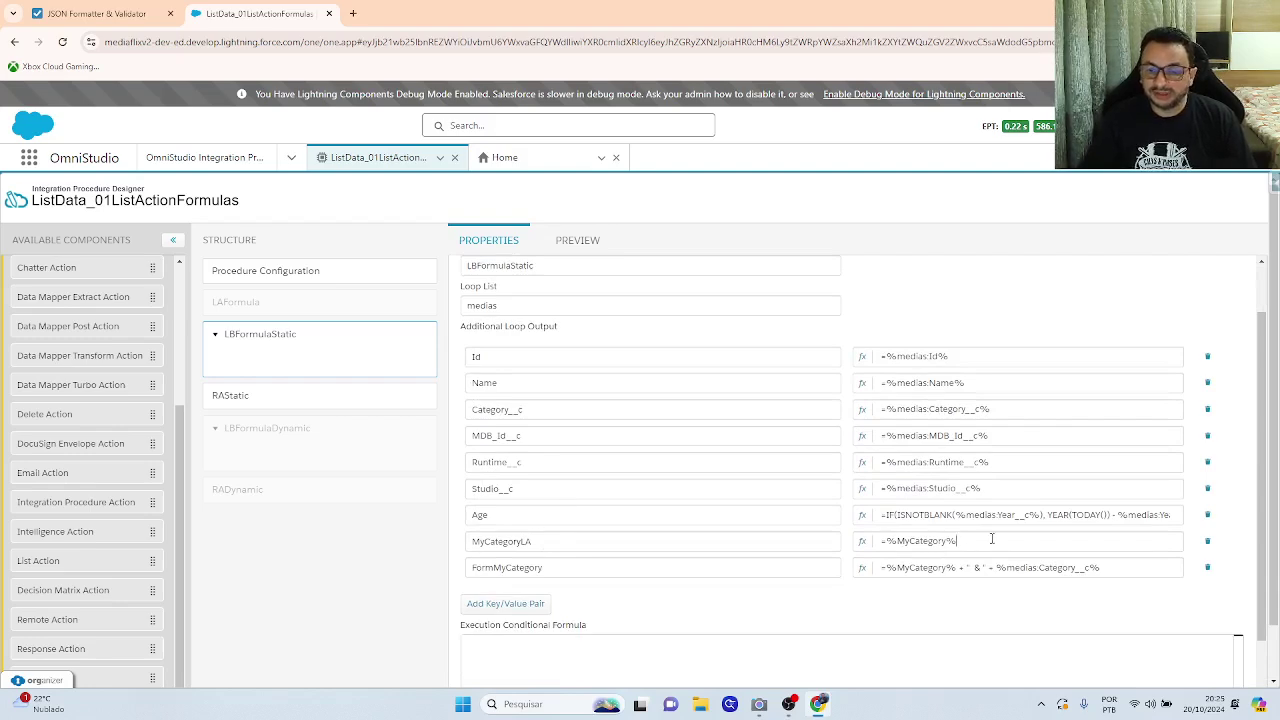
{"action": "left_click_drag", "start_coordinate": [958, 541], "coordinate": [790, 632]}
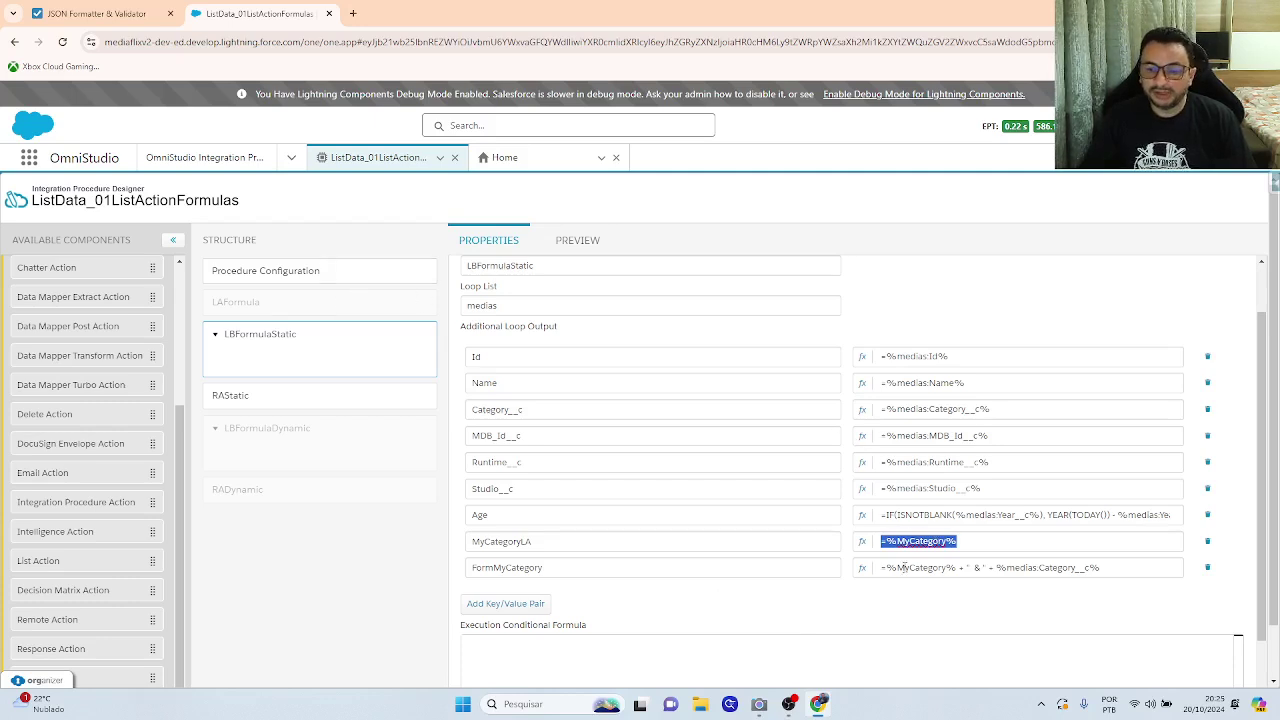
{"action": "double_click", "coordinate": [903, 567]}
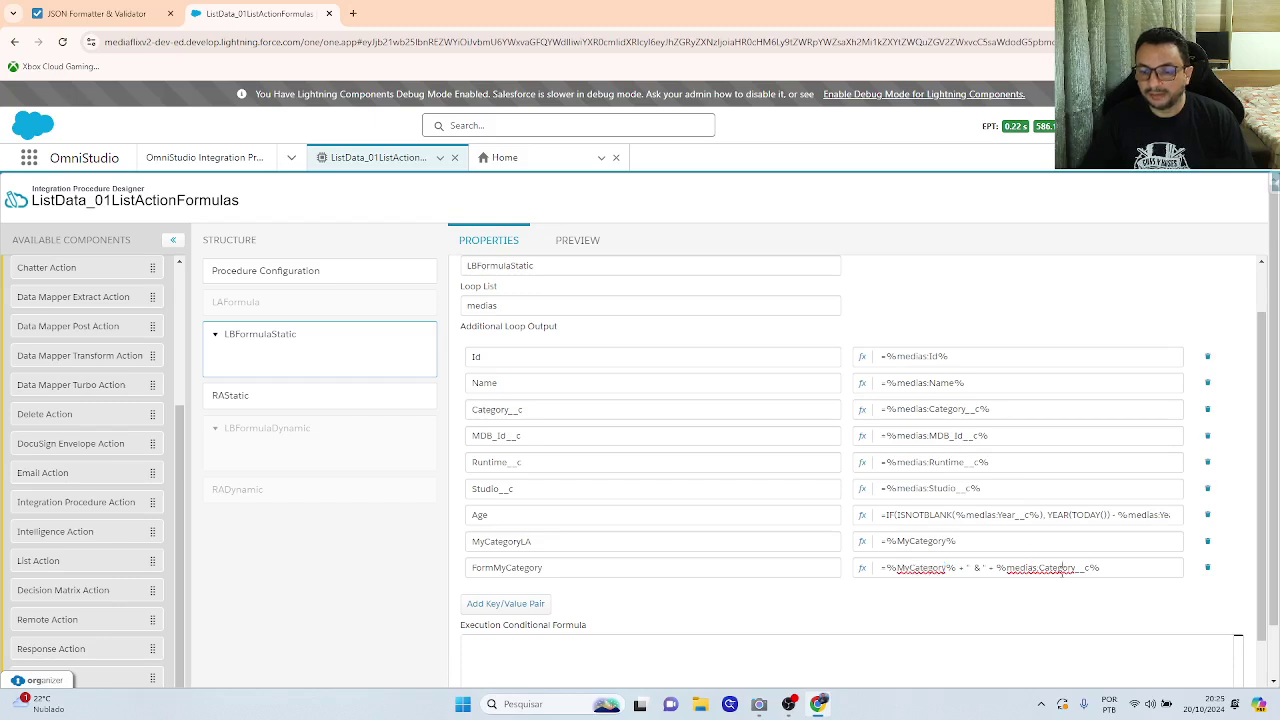
{"action": "double_click", "coordinate": [1062, 568]}
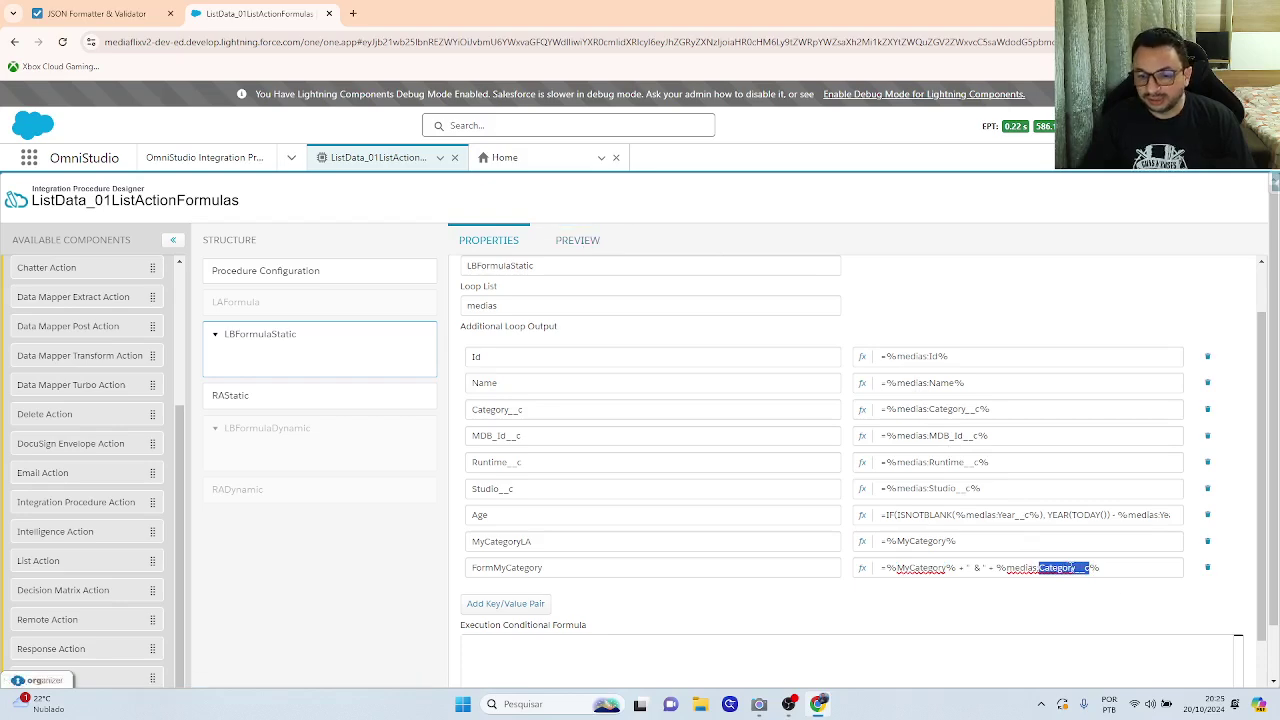
Execute the integration procedure in the preview with the existing MyCategory and medias input data.
{"action": "left_click", "coordinate": [580, 242]}
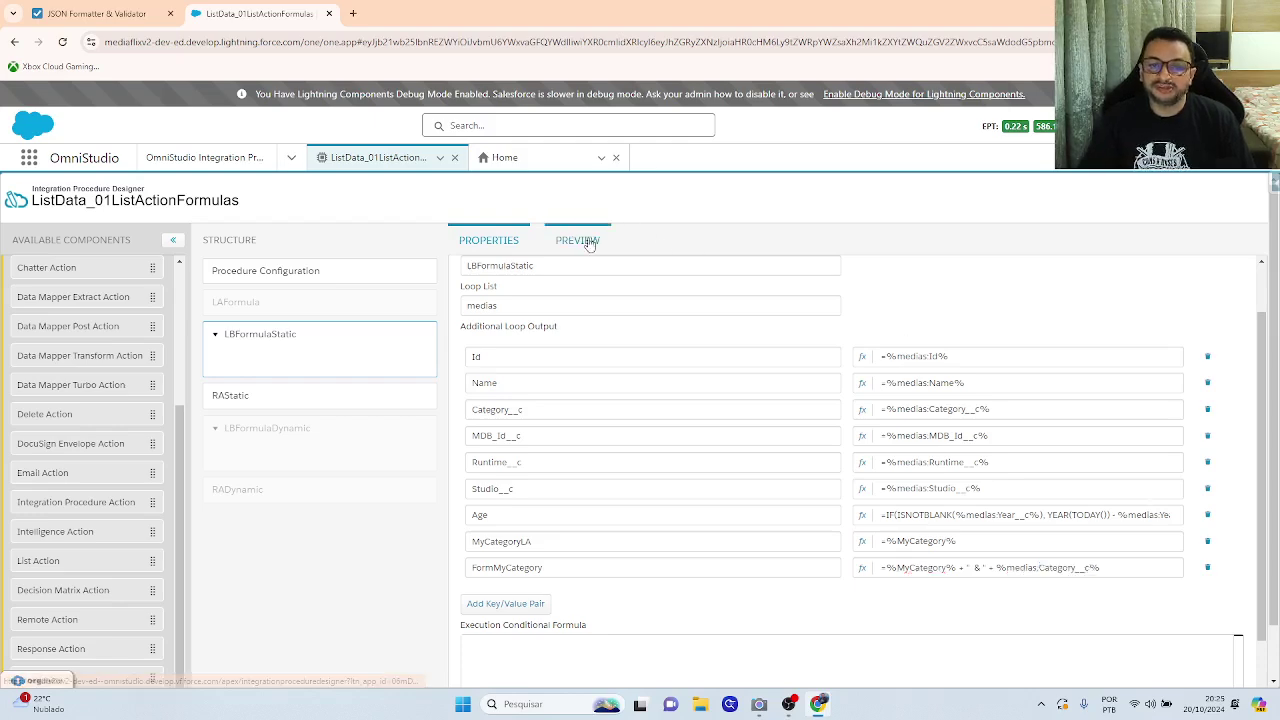
{"action": "scroll", "coordinate": [528, 487], "scroll_direction": "down", "scroll_amount": 1}
{"action": "scroll", "coordinate": [290, 640], "scroll_direction": "down", "scroll_amount": 5}
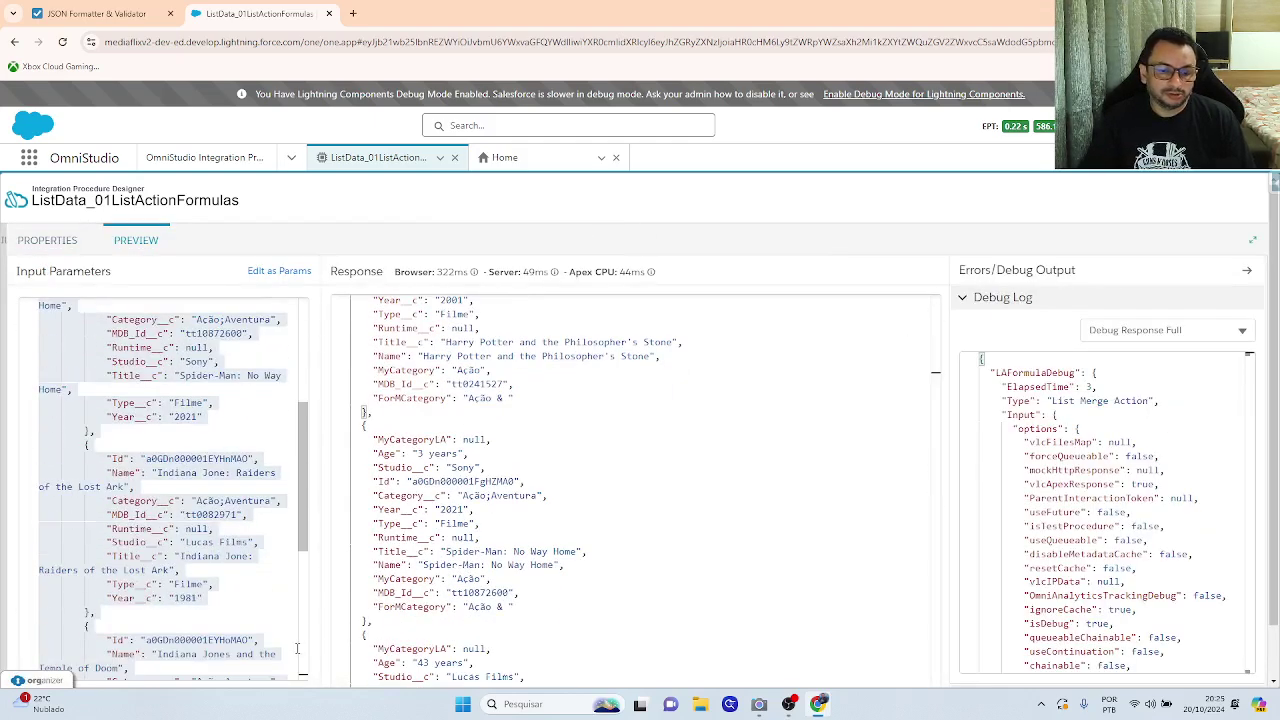
{"action": "scroll", "coordinate": [301, 665], "scroll_direction": "down", "scroll_amount": 3}
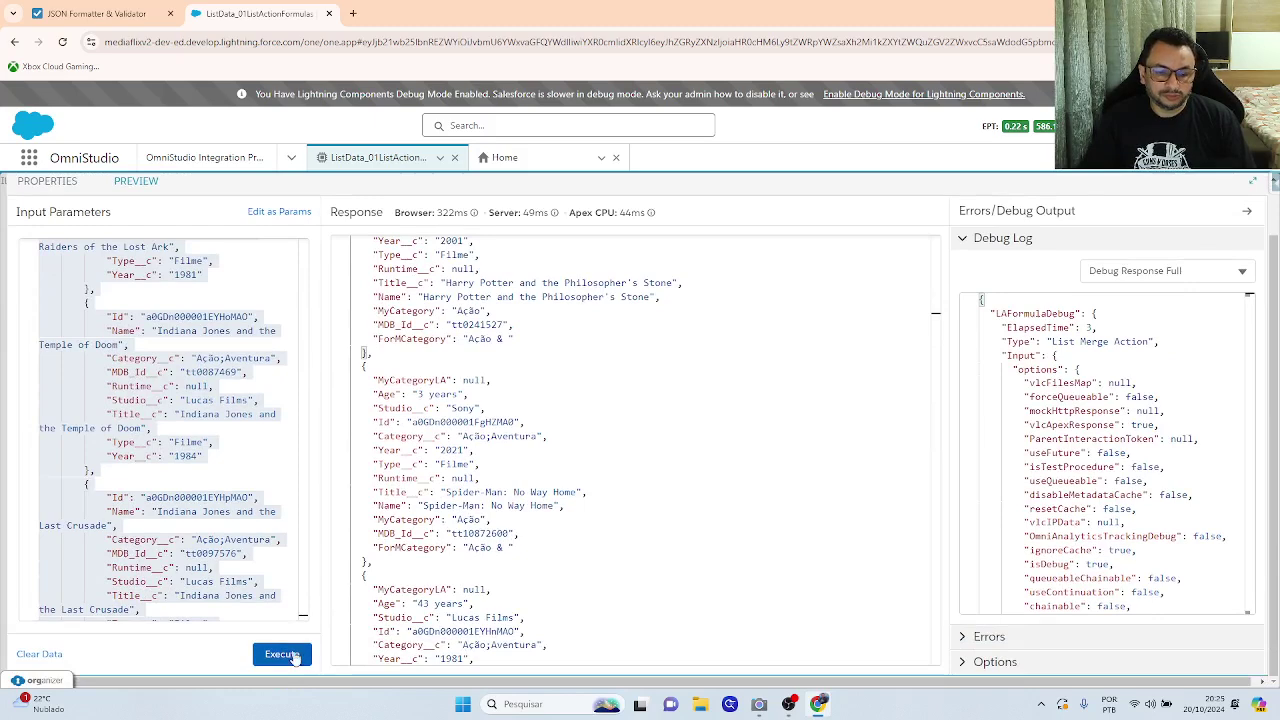
{"action": "left_click", "coordinate": [284, 655]}
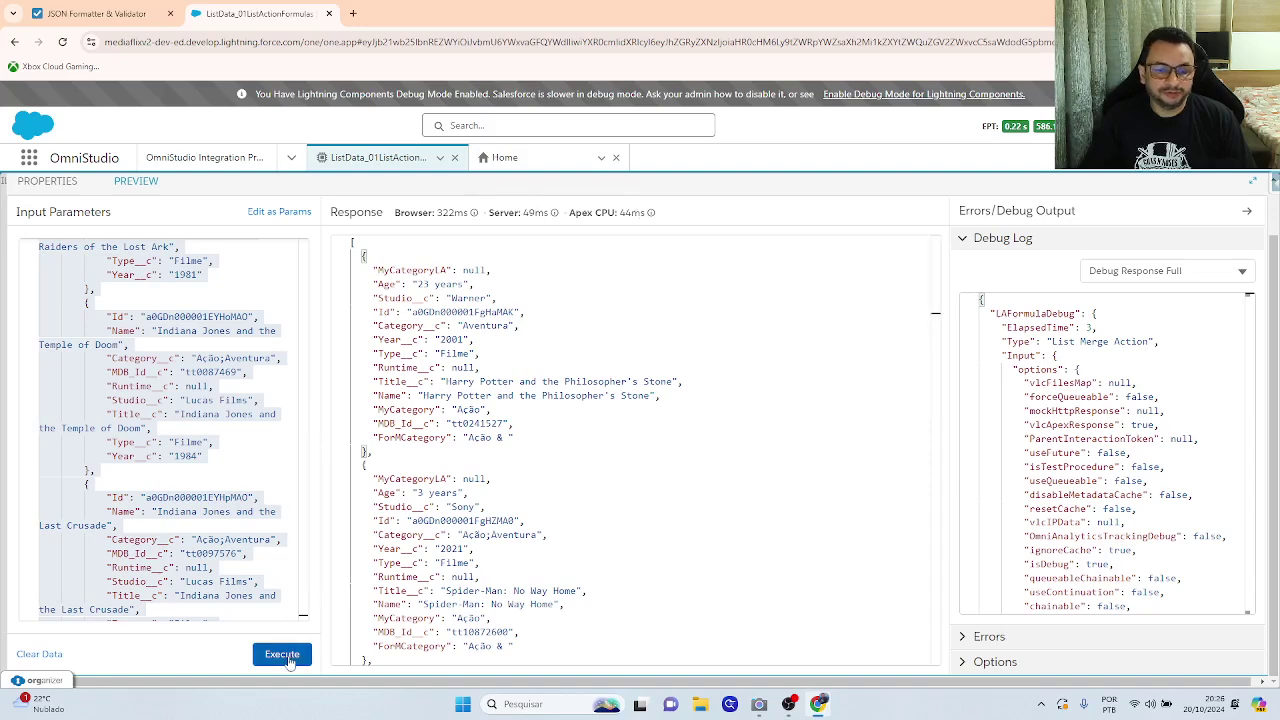
{"action": "left_click", "coordinate": [286, 654]}
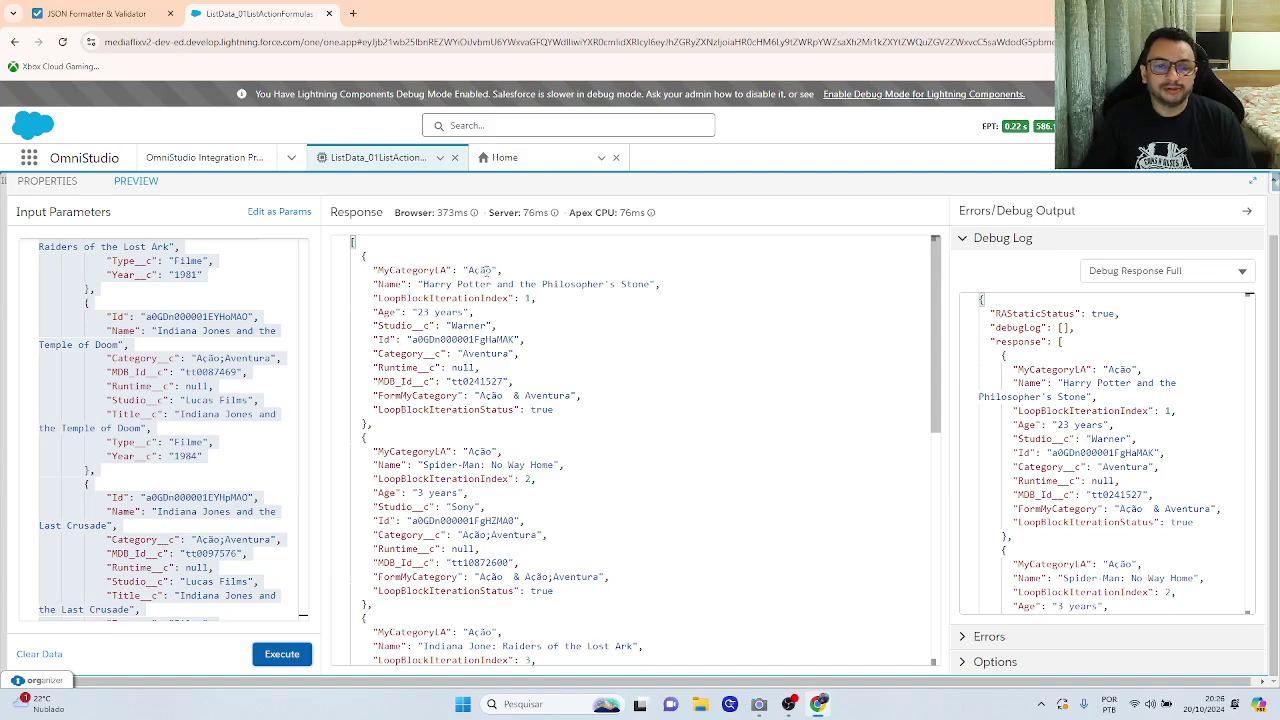
Examine MyCategoryLA and FormMyCategory in the first response record against the input's MyCategory node and Category__c field.
{"action": "left_click_drag", "start_coordinate": [490, 270], "coordinate": [378, 270]}
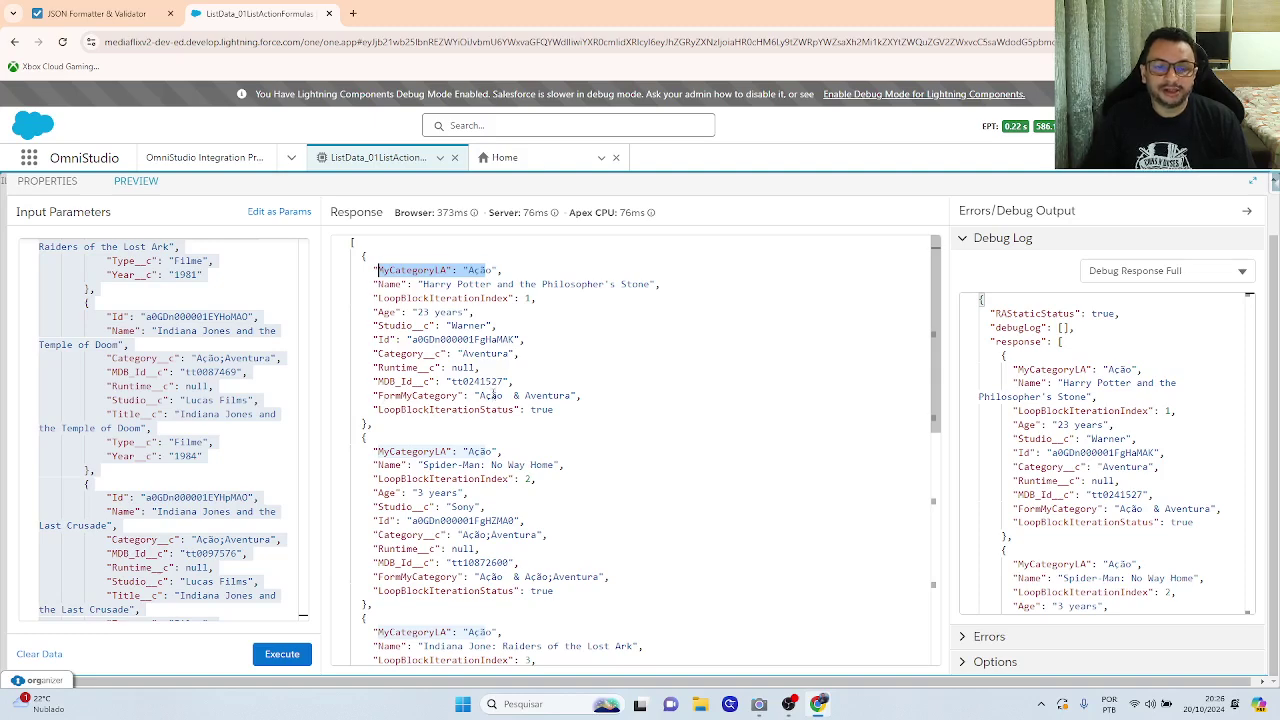
{"action": "double_click", "coordinate": [490, 395]}
{"action": "scroll", "coordinate": [152, 400], "scroll_direction": "up", "scroll_amount": 5}
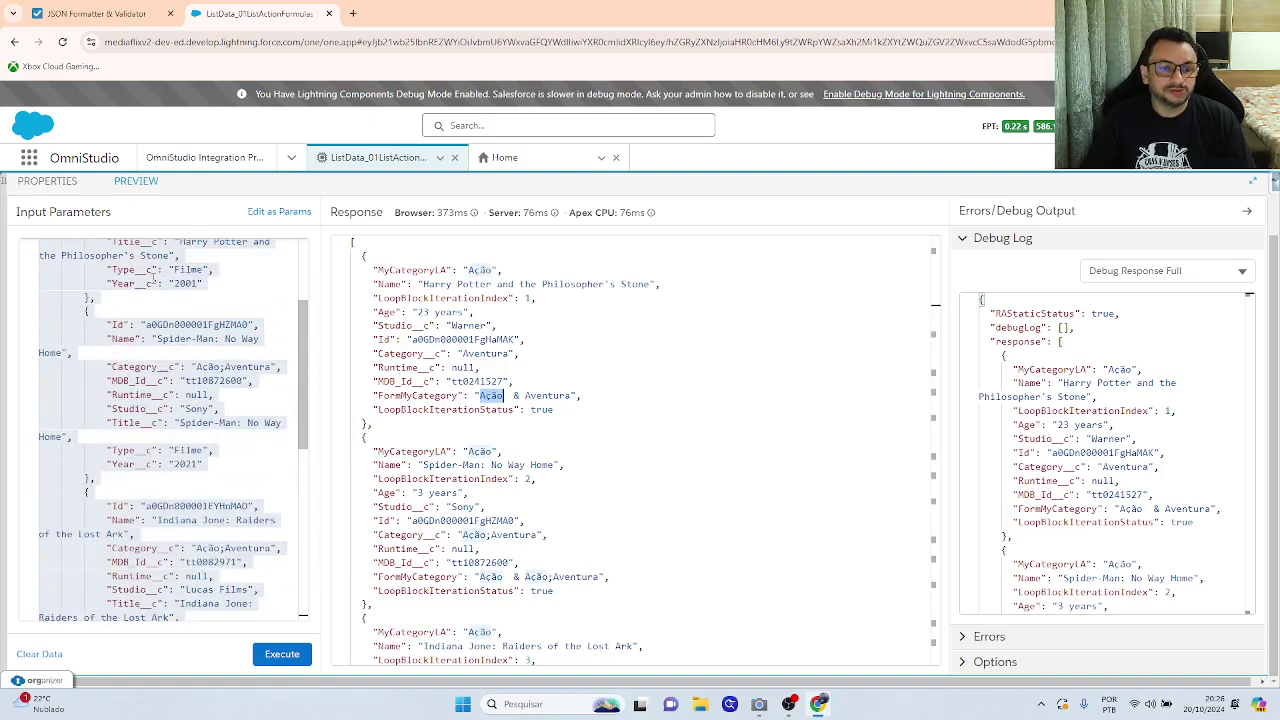
{"action": "scroll", "coordinate": [152, 275], "scroll_direction": "up", "scroll_amount": 2}
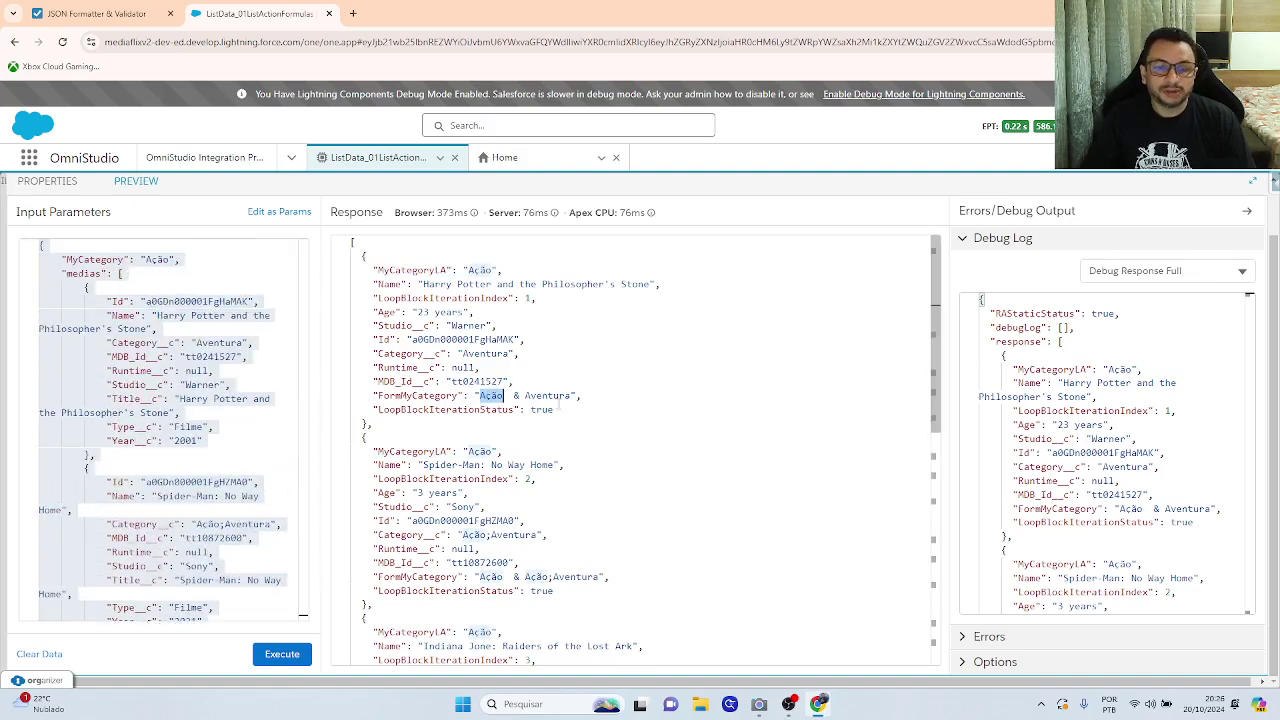
{"action": "double_click", "coordinate": [566, 396]}
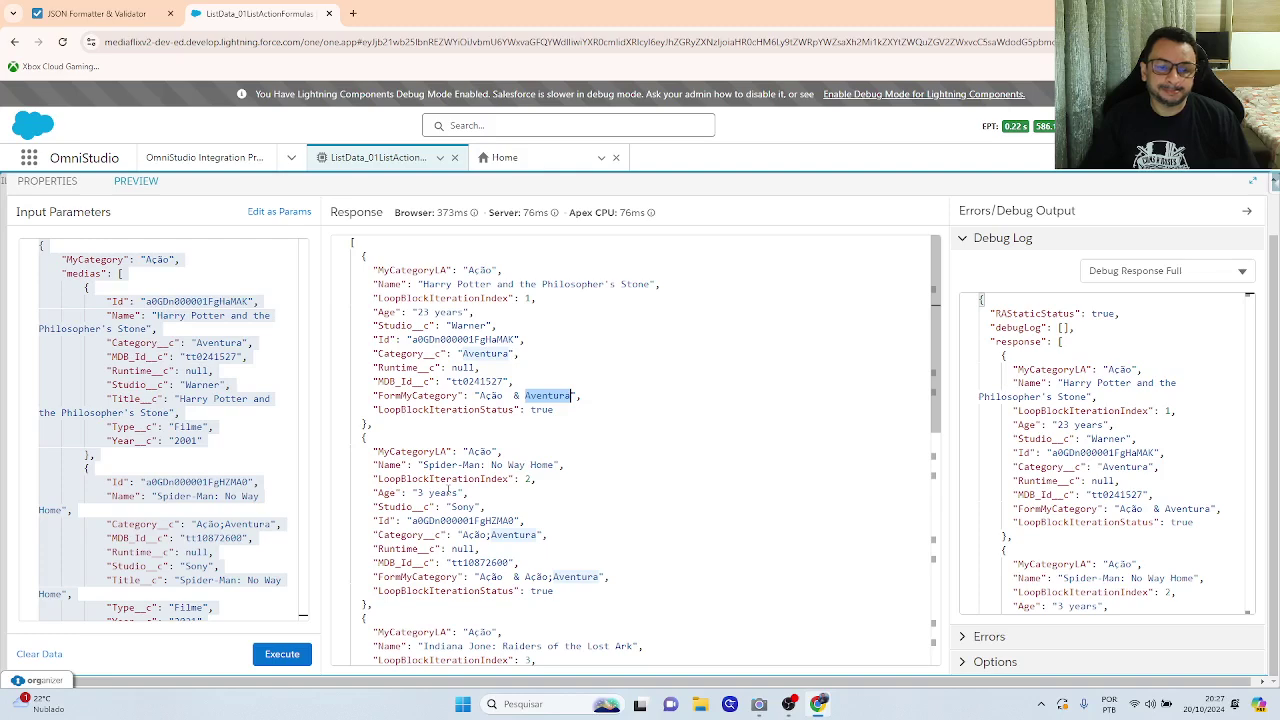
Compare LAFormula's additional output formulas with the additional loop output formulas of LBFormulaStatic.
{"action": "left_click", "coordinate": [76, 182]}
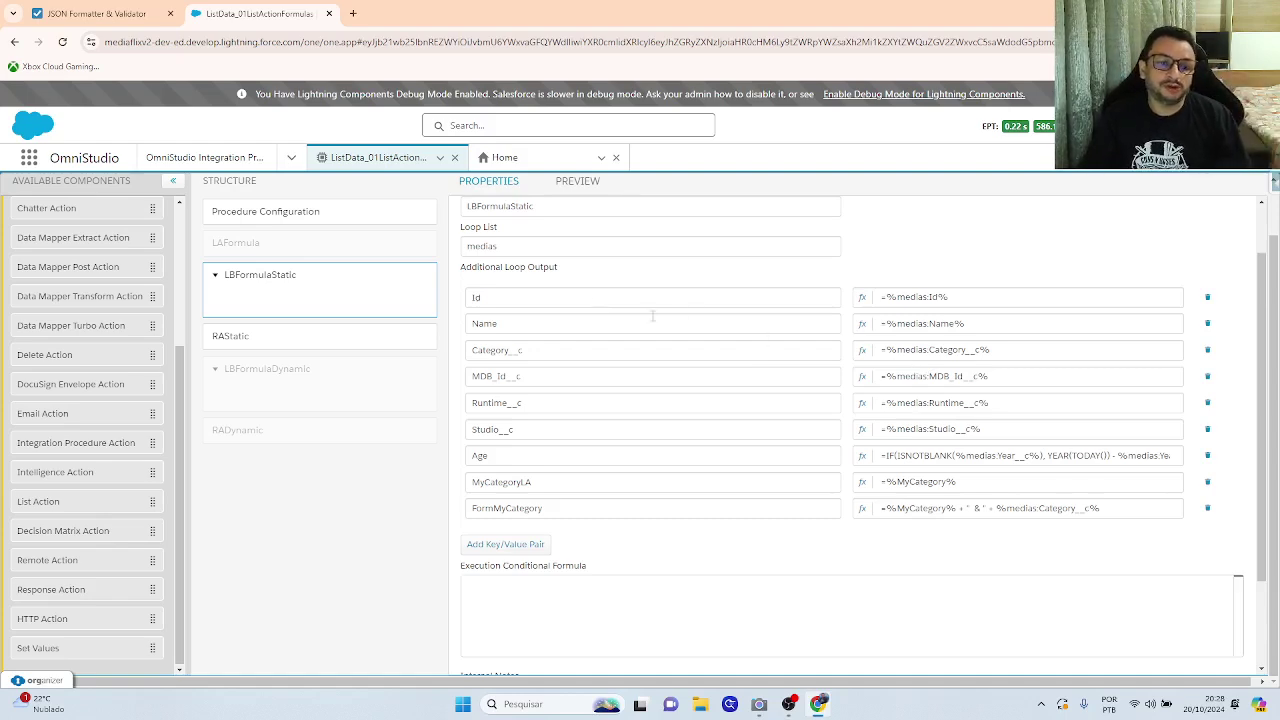
{"action": "left_click", "coordinate": [285, 244]}
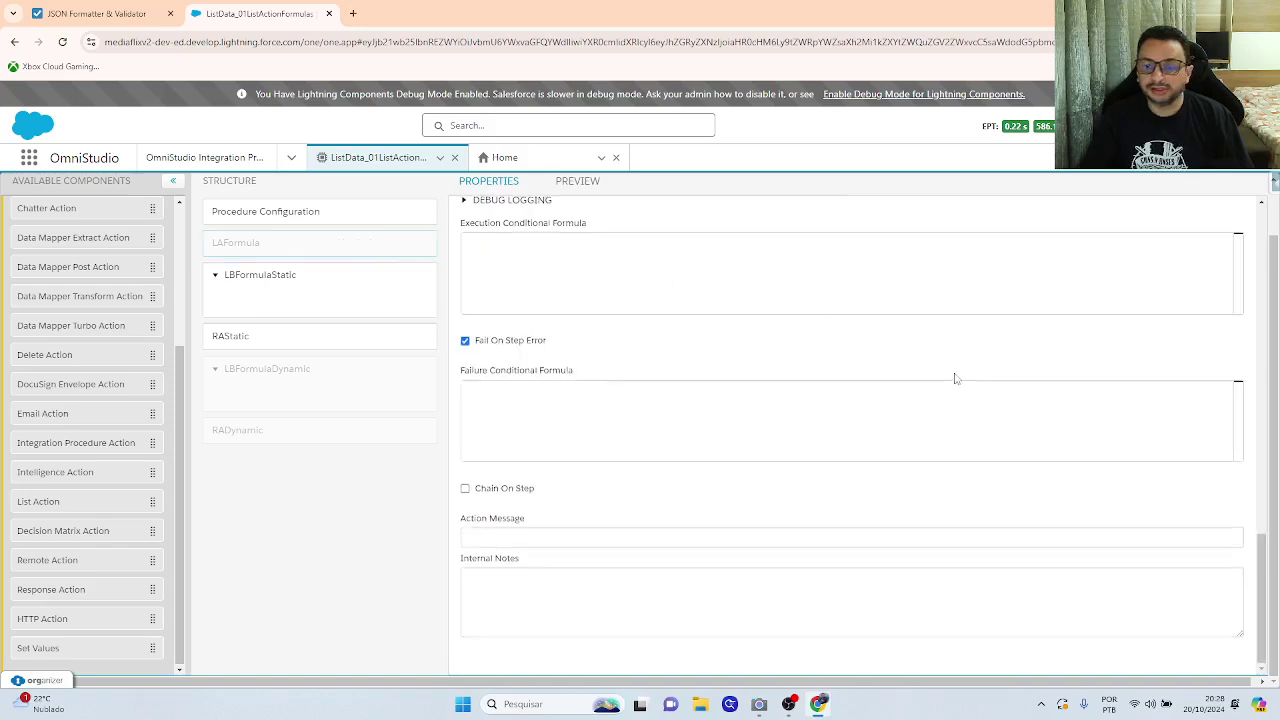
{"action": "scroll", "coordinate": [957, 374], "scroll_direction": "up", "scroll_amount": 4}
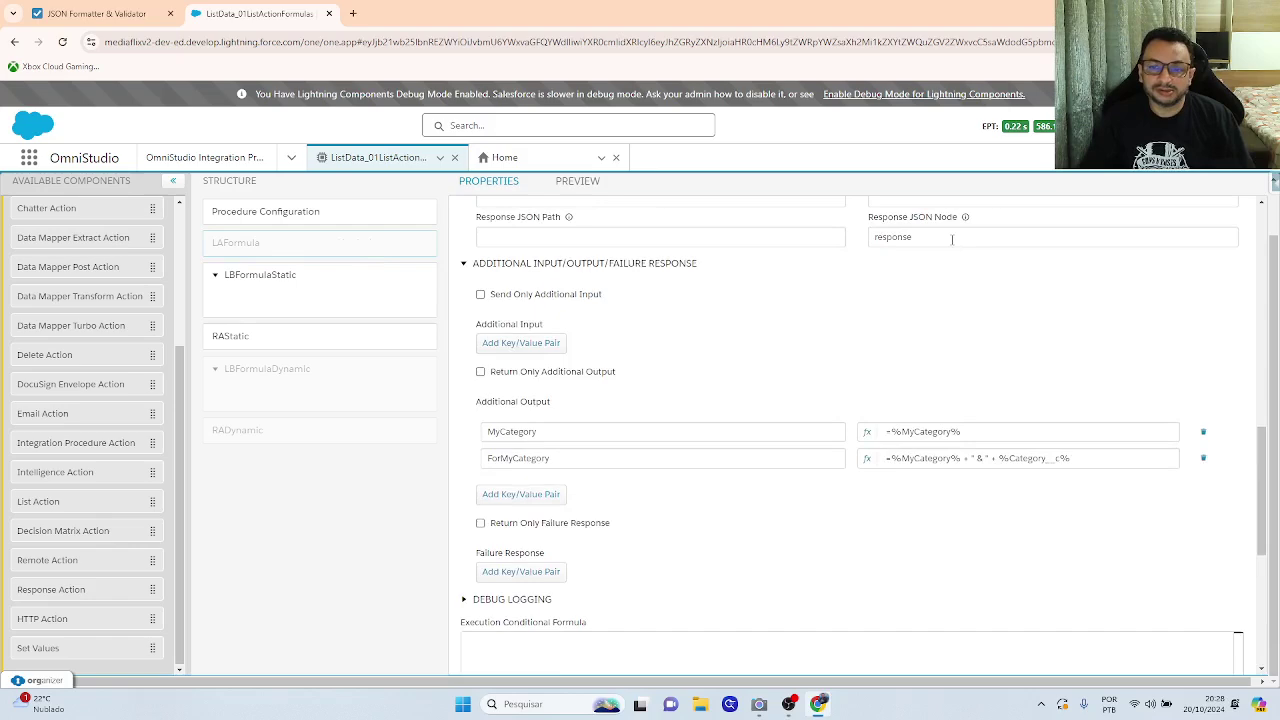
{"action": "scroll", "coordinate": [952, 245], "scroll_direction": "up", "scroll_amount": 1}
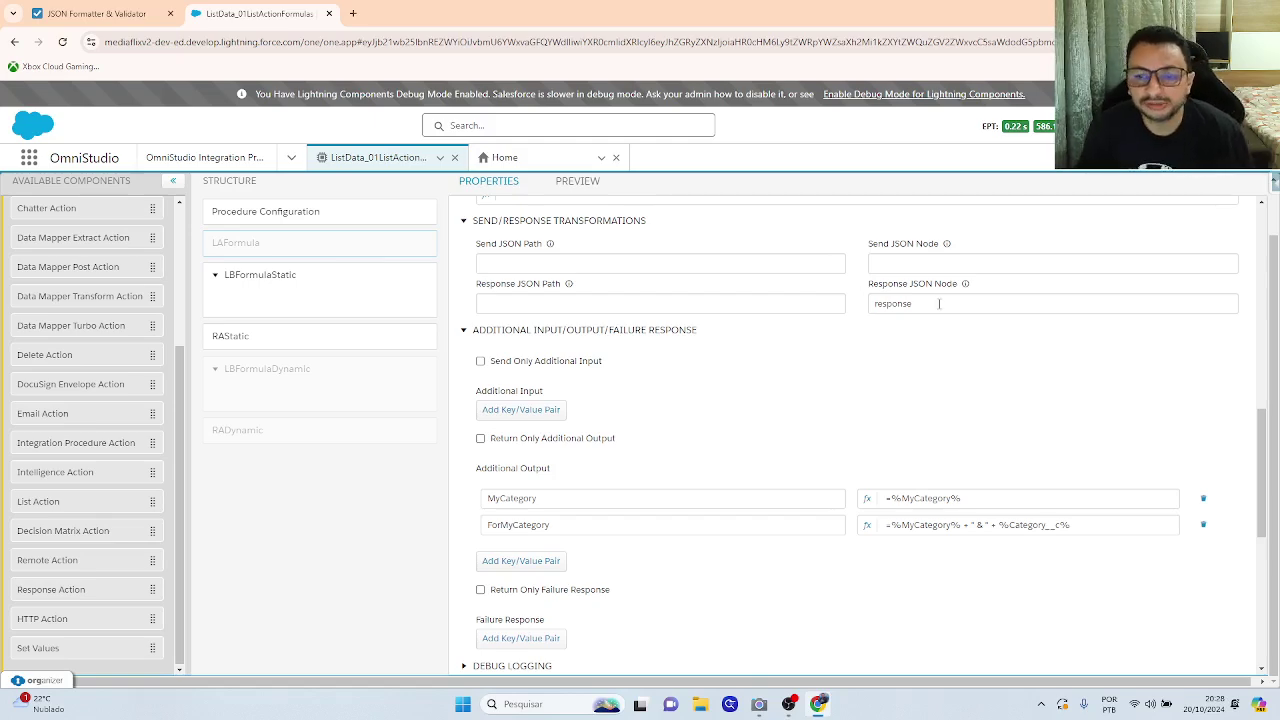
{"action": "left_click", "coordinate": [344, 279]}
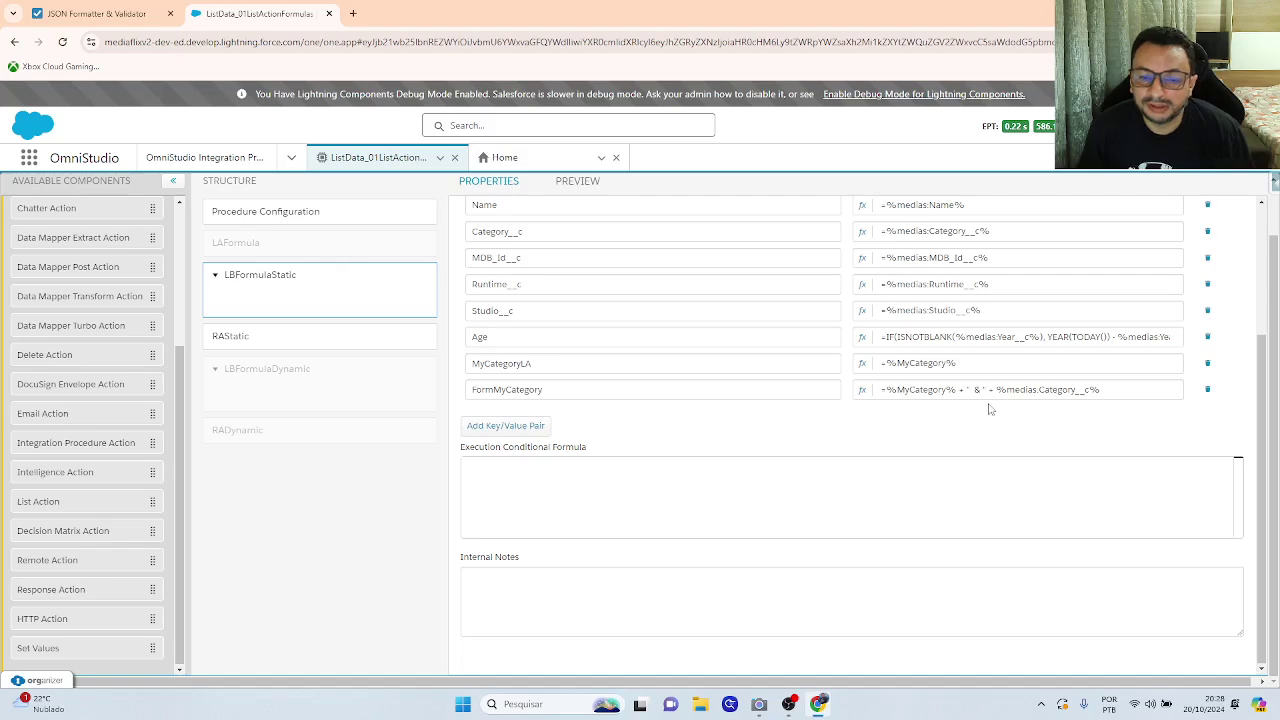
{"action": "scroll", "coordinate": [990, 410], "scroll_direction": "down", "scroll_amount": 2}
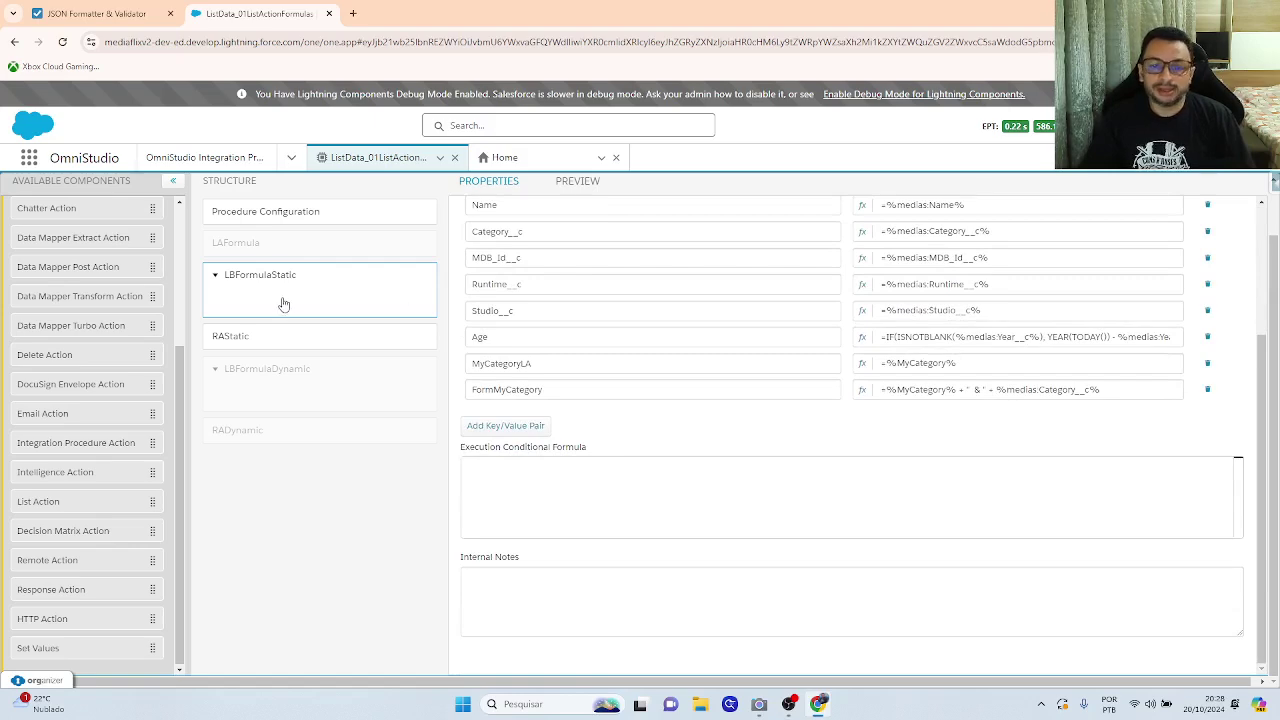
{"action": "scroll", "coordinate": [283, 303], "scroll_direction": "up", "scroll_amount": 1}
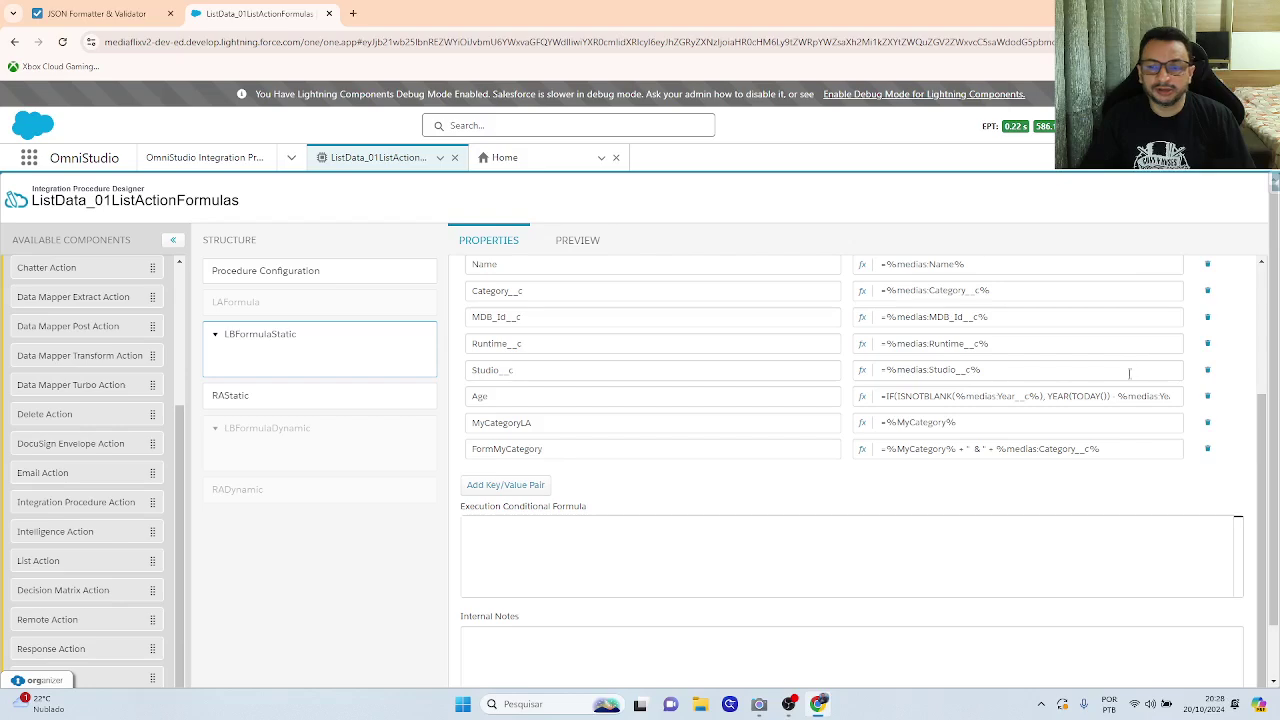
{"action": "scroll", "coordinate": [1024, 420], "scroll_direction": "up", "scroll_amount": 1}
{"action": "scroll", "coordinate": [1024, 418], "scroll_direction": "up", "scroll_amount": 3}
{"action": "scroll", "coordinate": [1024, 418], "scroll_direction": "down", "scroll_amount": 4}
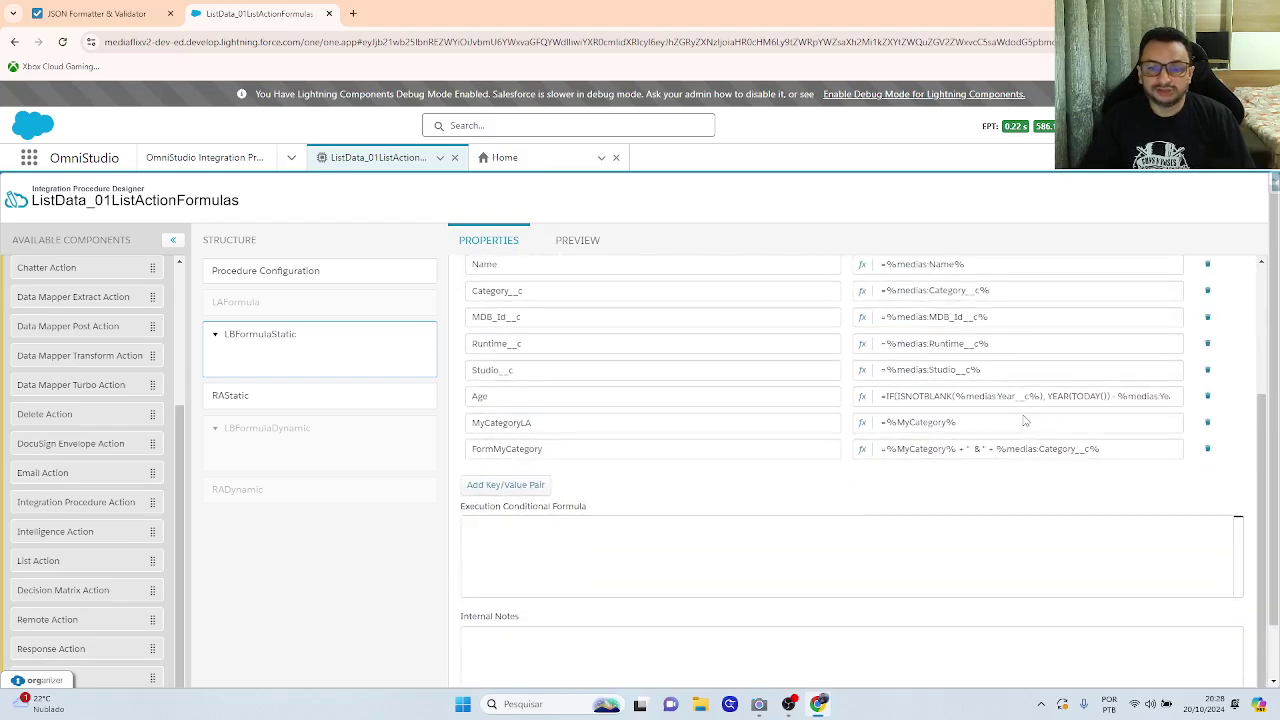
Check the send JSON path of the RAStatic response action, and review LBFormulaStatic's loop list and output keys again.
{"action": "left_click", "coordinate": [296, 409]}
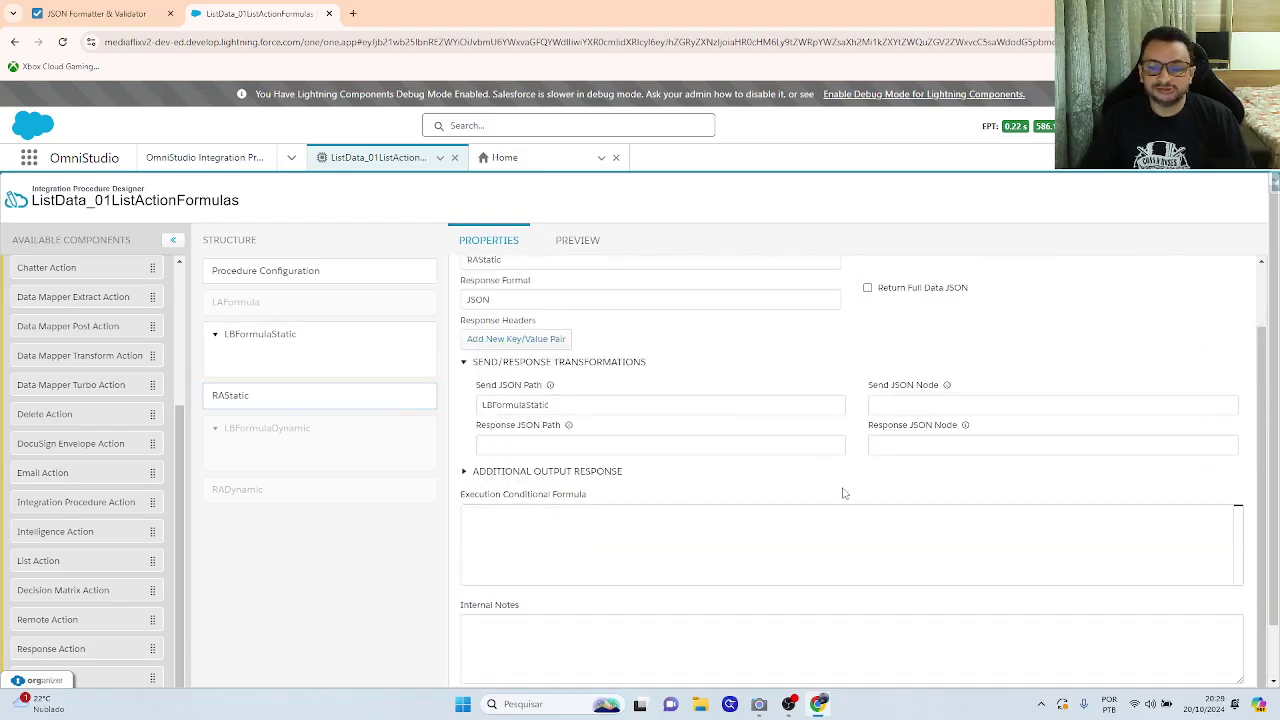
{"action": "scroll", "coordinate": [843, 492], "scroll_direction": "up", "scroll_amount": 1}
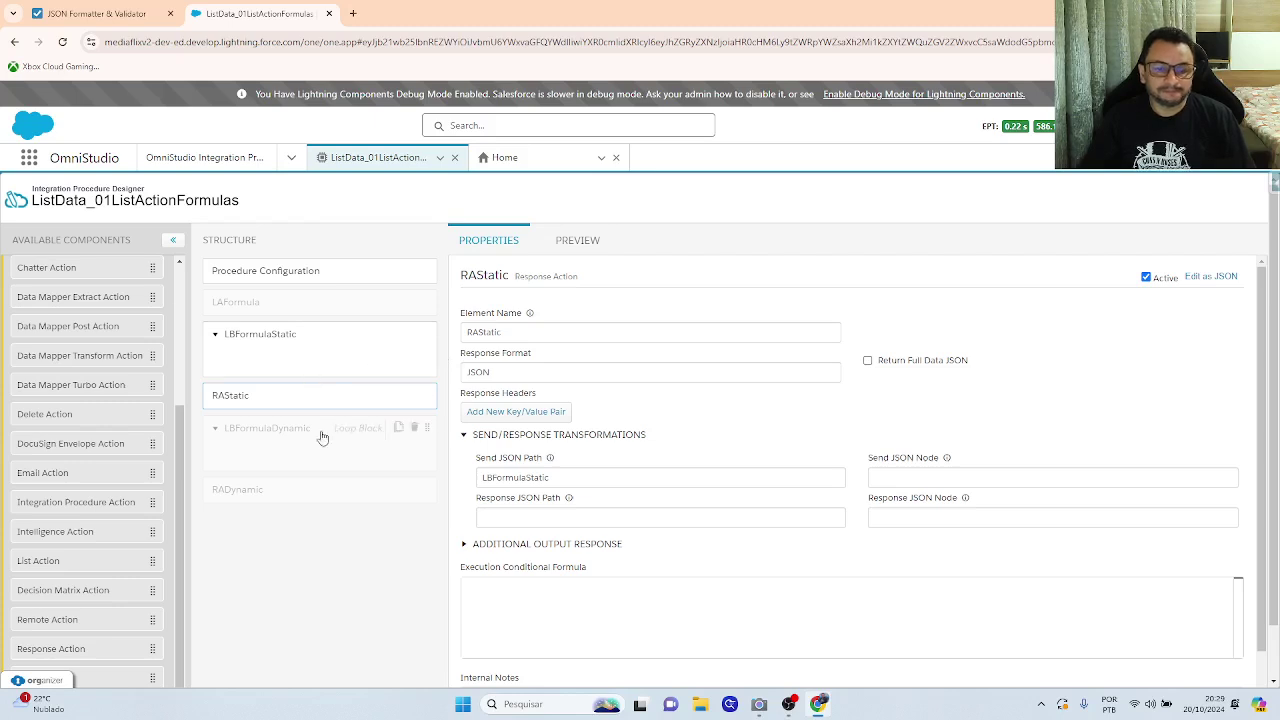
{"action": "left_click", "coordinate": [312, 356]}
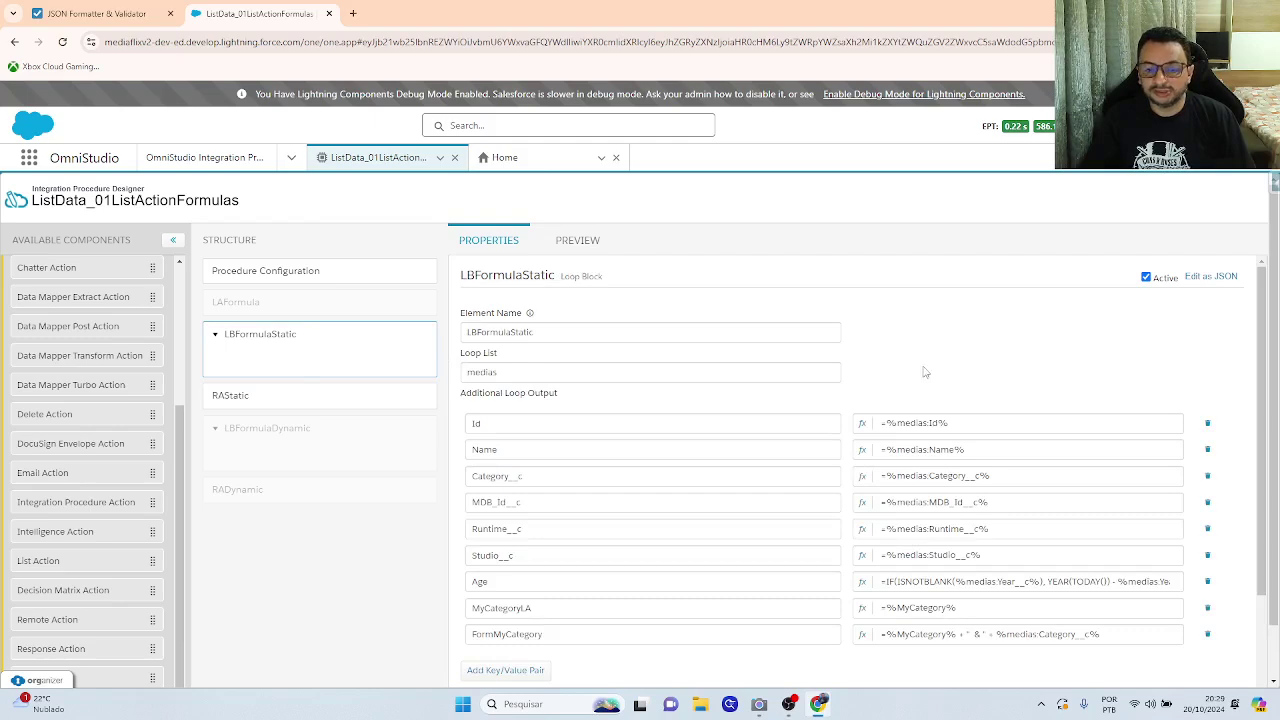
{"action": "scroll", "coordinate": [961, 557], "scroll_direction": "down", "scroll_amount": 2}
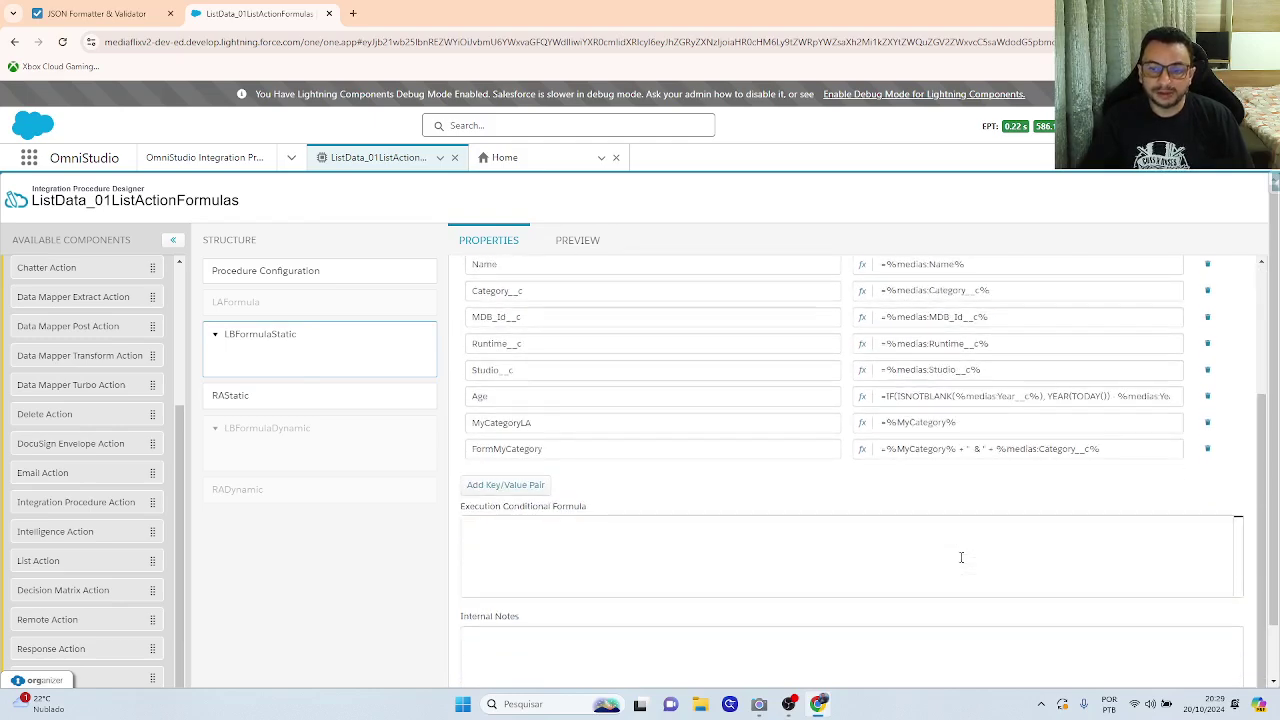
{"action": "scroll", "coordinate": [870, 412], "scroll_direction": "up", "scroll_amount": 1}
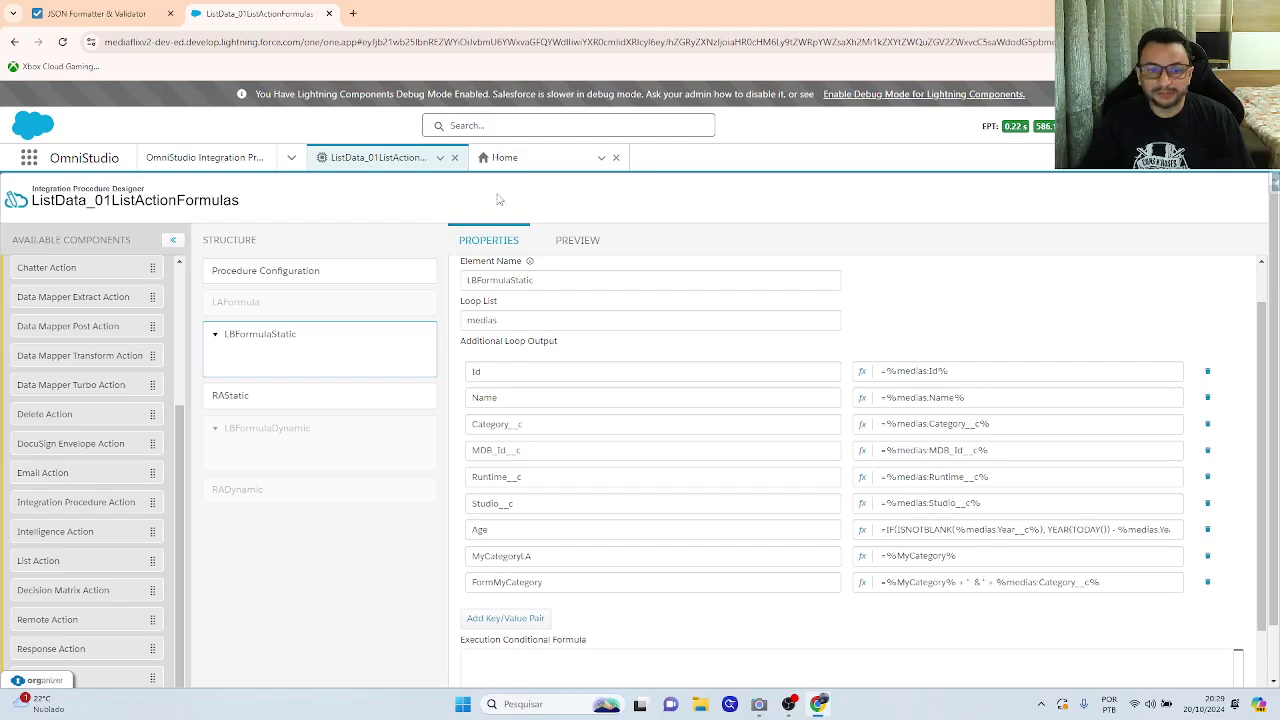
Review all output fields of the first record in the preview response.
{"action": "left_click", "coordinate": [574, 240]}
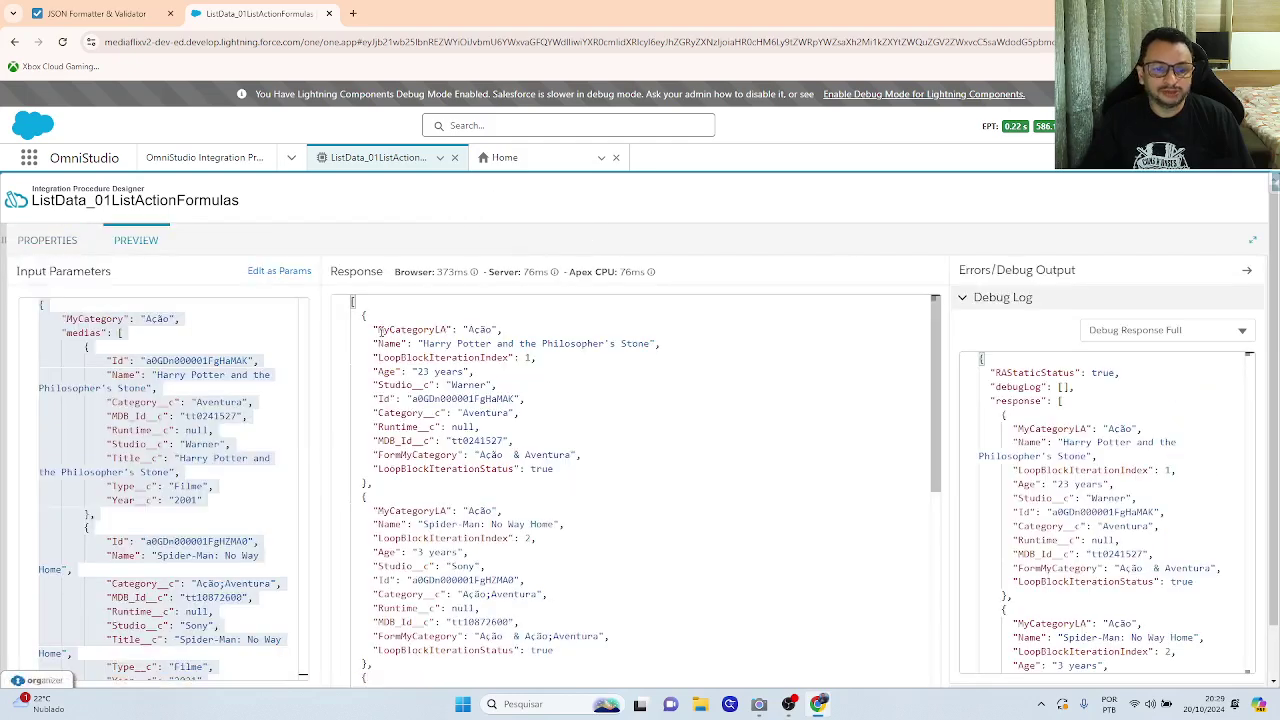
{"action": "left_click_drag", "start_coordinate": [374, 318], "coordinate": [566, 467]}
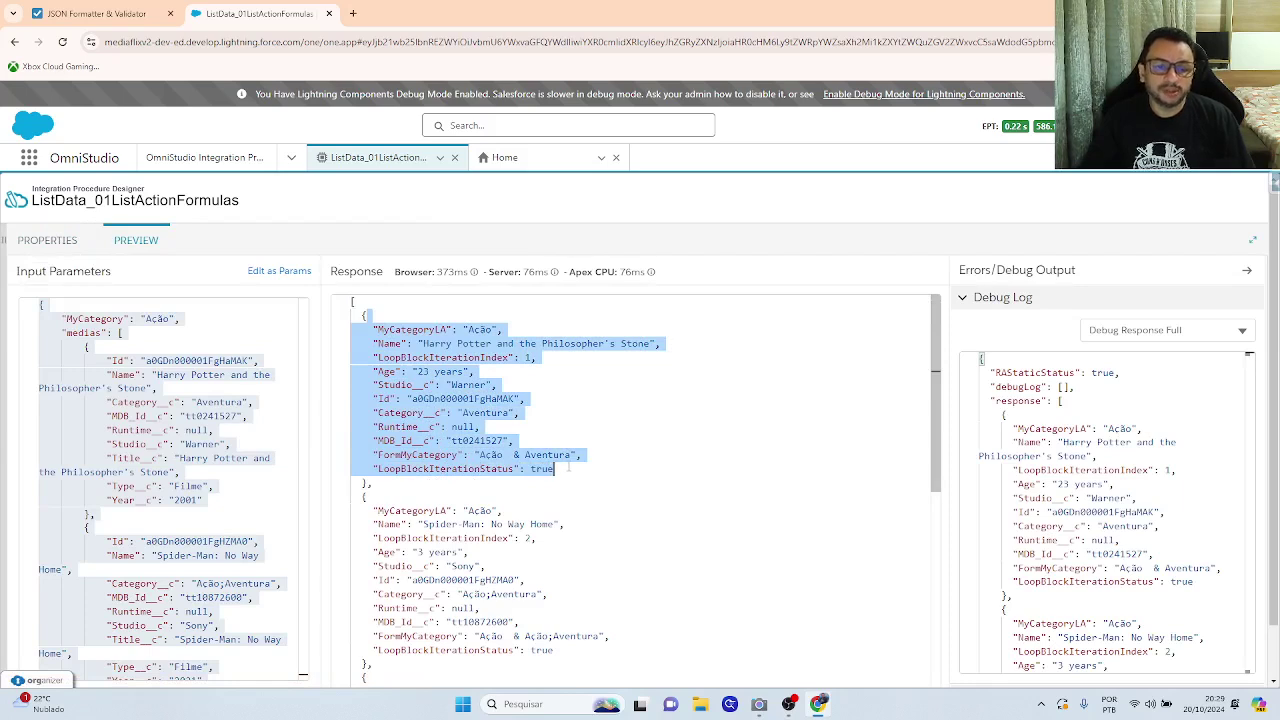
{"action": "left_click", "coordinate": [549, 369]}
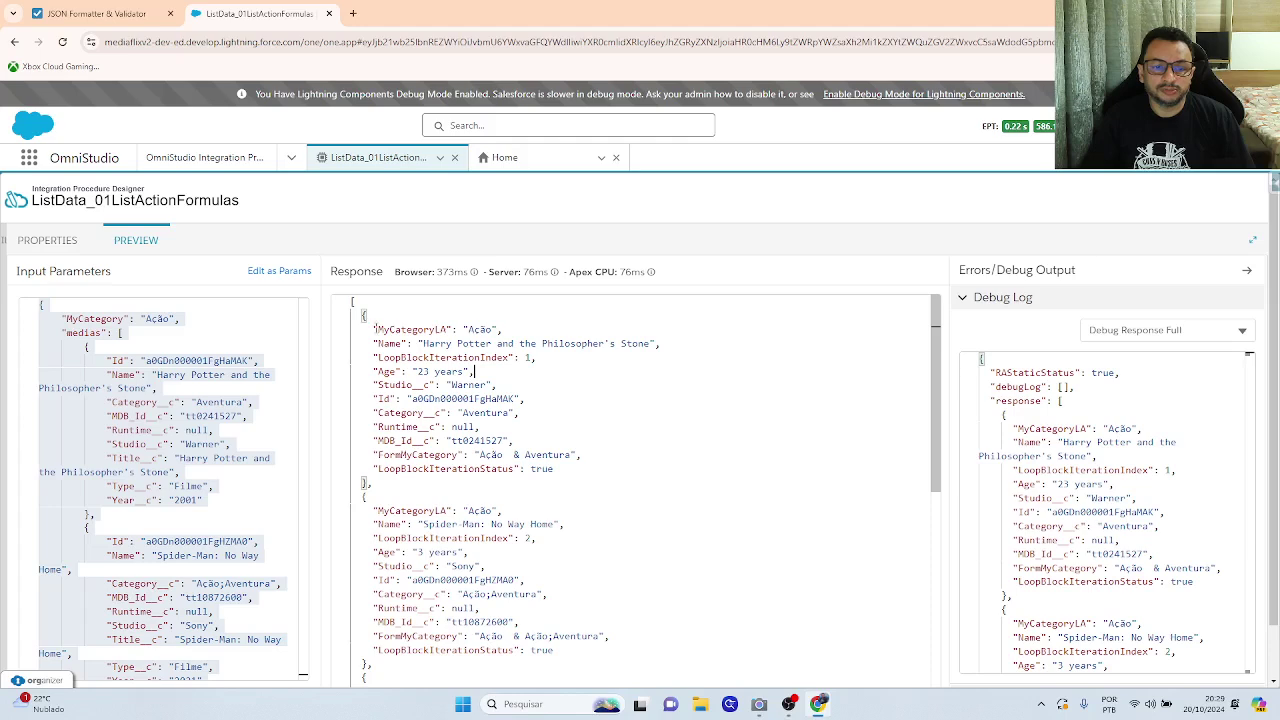
Rename LBFormulaStatic's MyCategoryLA additional loop output key as MyCategoryLB.
{"action": "left_click", "coordinate": [50, 240]}
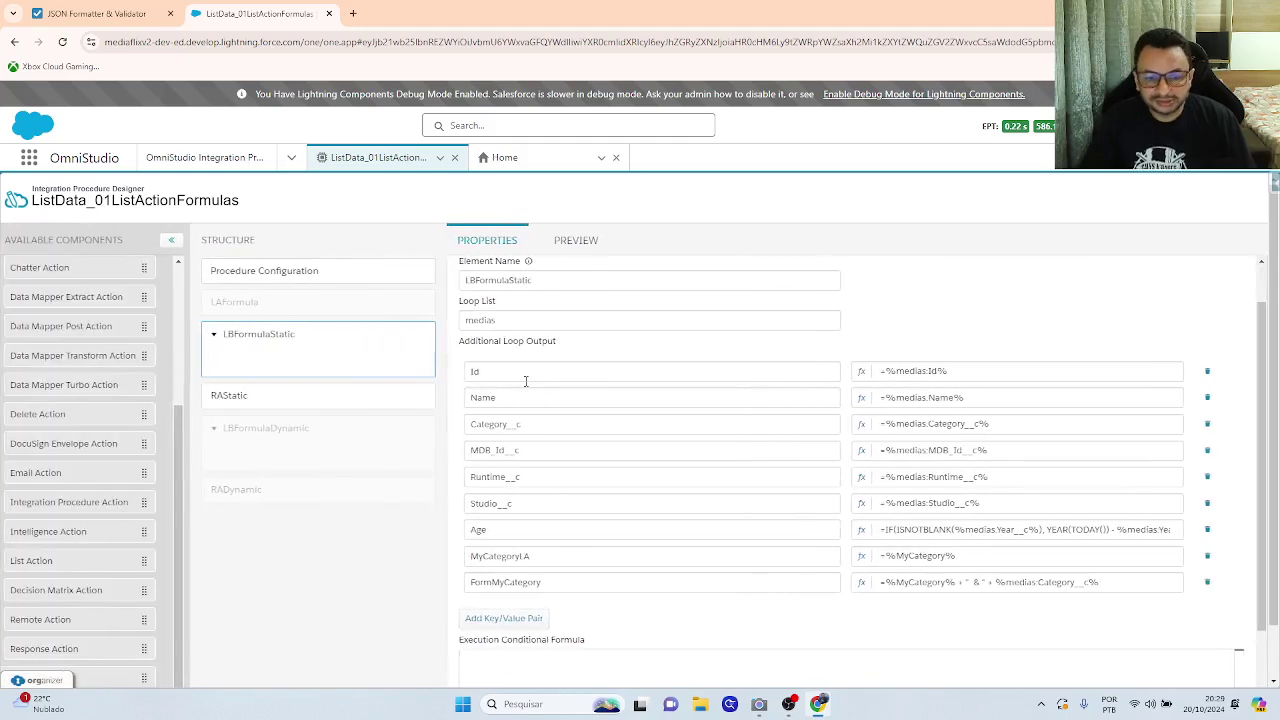
{"action": "left_click", "coordinate": [560, 557]}
{"action": "key", "text": "BackSpace"}
{"action": "type", "text": "B"}
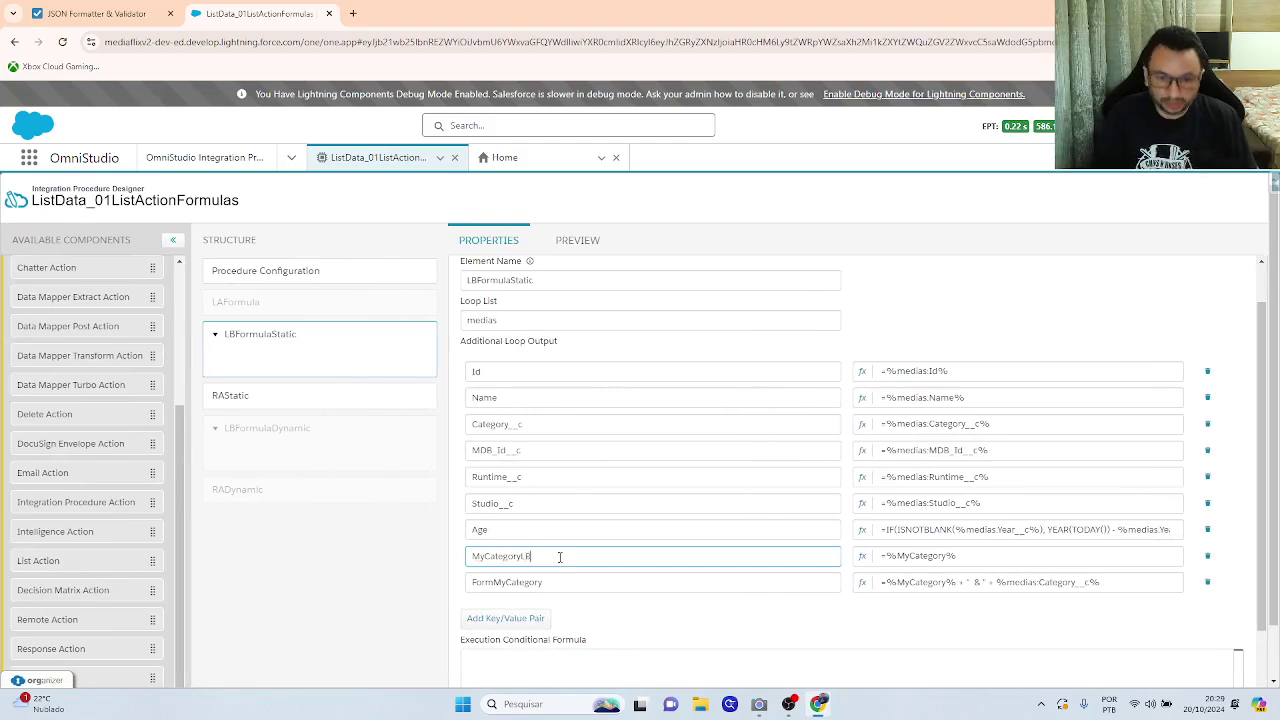
{"action": "left_click", "coordinate": [617, 468]}
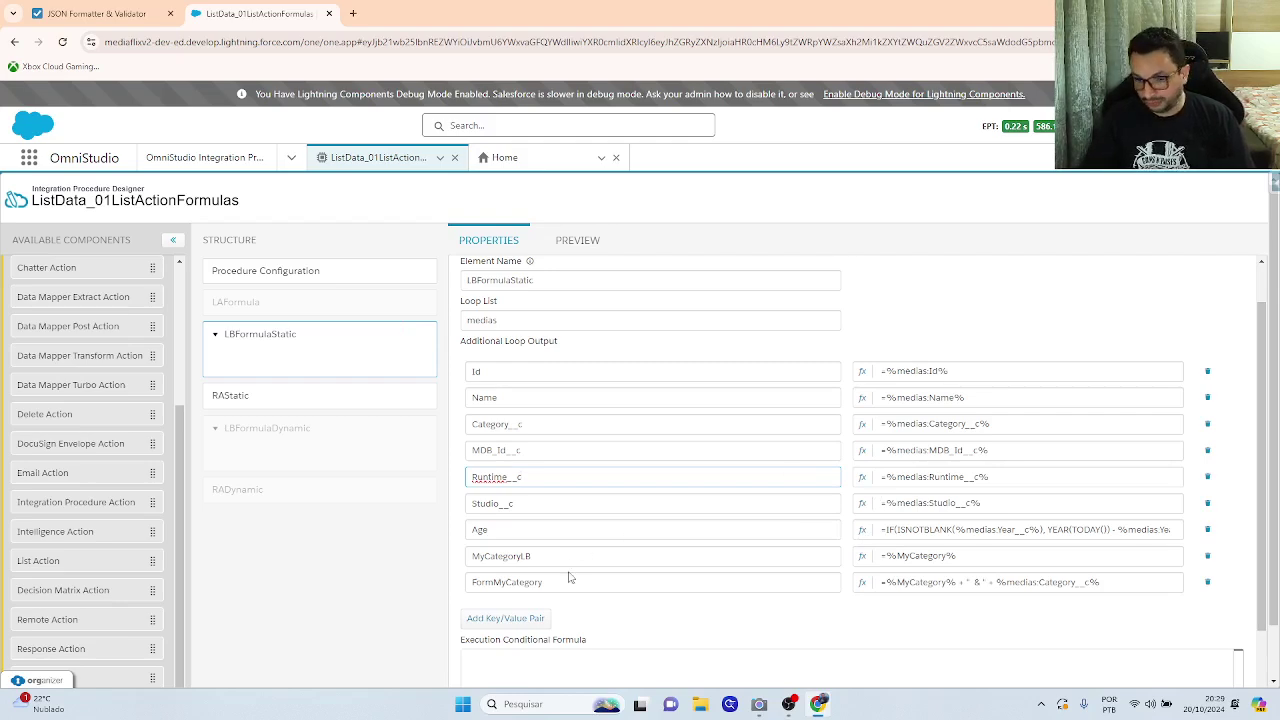
Deactivate the LBFormulaStatic loop block and the RAStatic response action.
{"action": "scroll", "coordinate": [1100, 262], "scroll_direction": "up", "scroll_amount": 1}
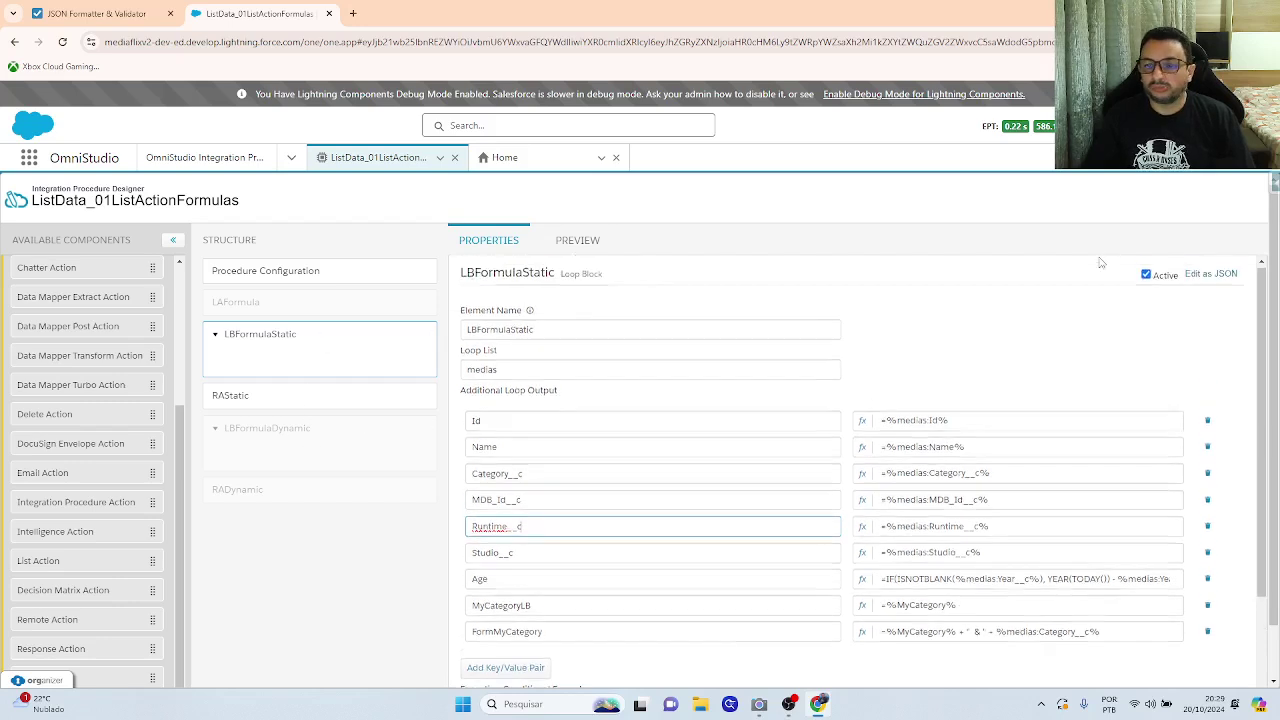
{"action": "left_click", "coordinate": [1146, 274]}
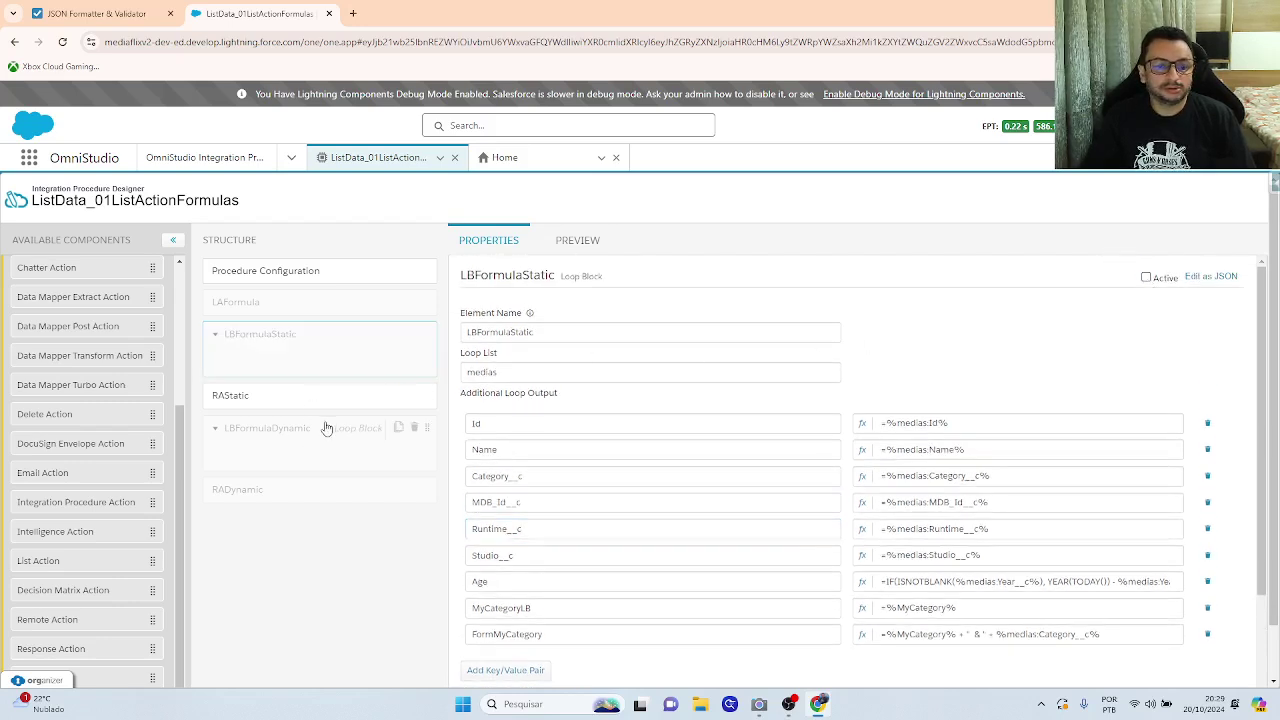
{"action": "left_click", "coordinate": [280, 397]}
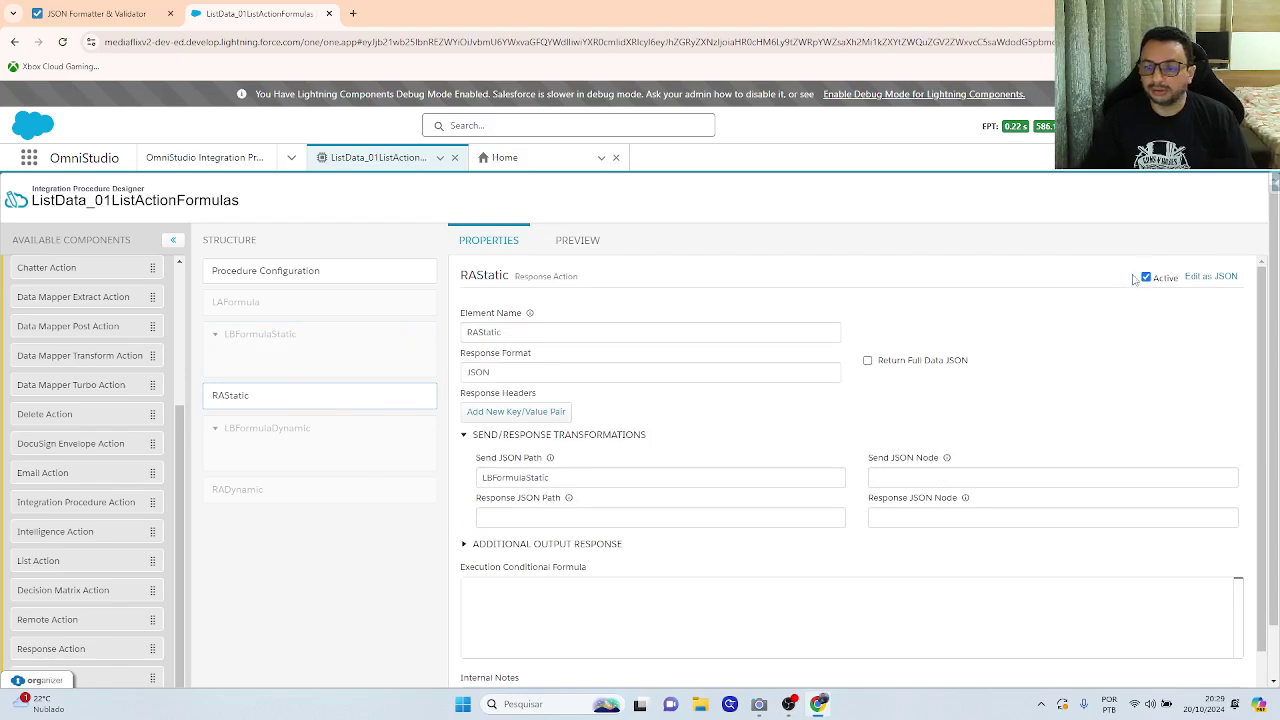
{"action": "left_click", "coordinate": [1146, 277]}
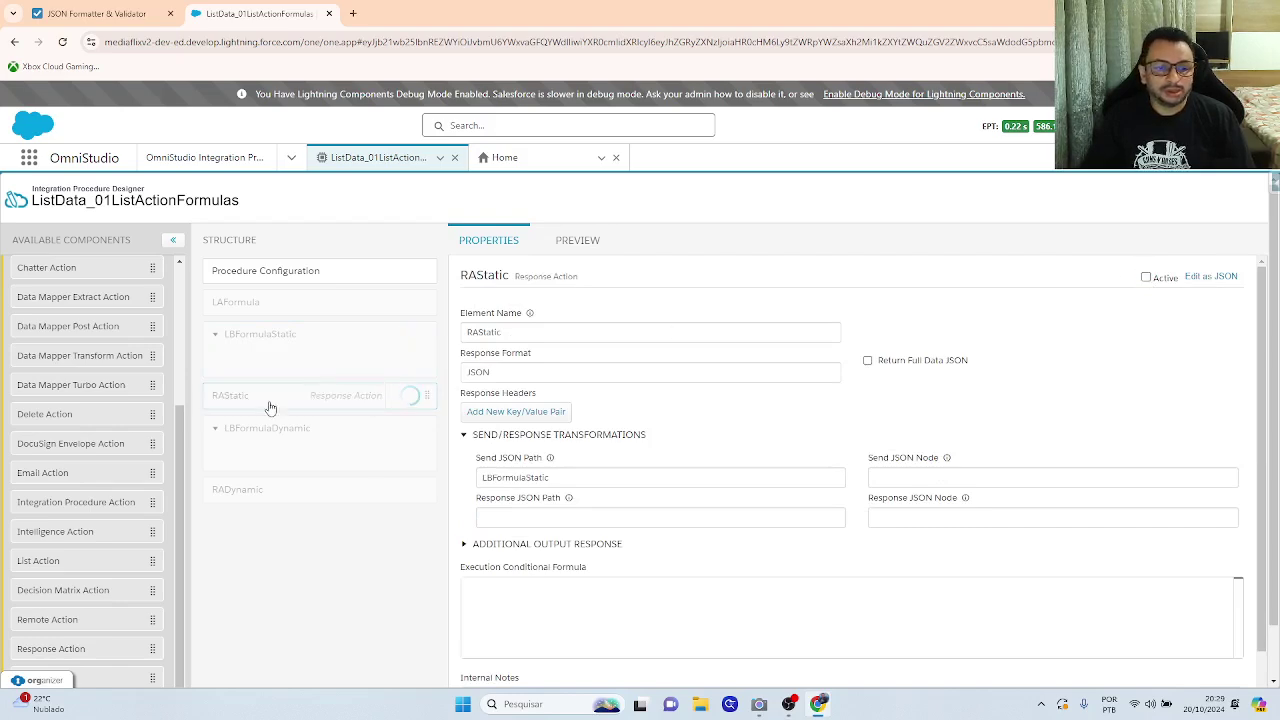
Activate the LBFormulaDynamic loop block and the RADynamic response action.
{"action": "left_click", "coordinate": [430, 445]}
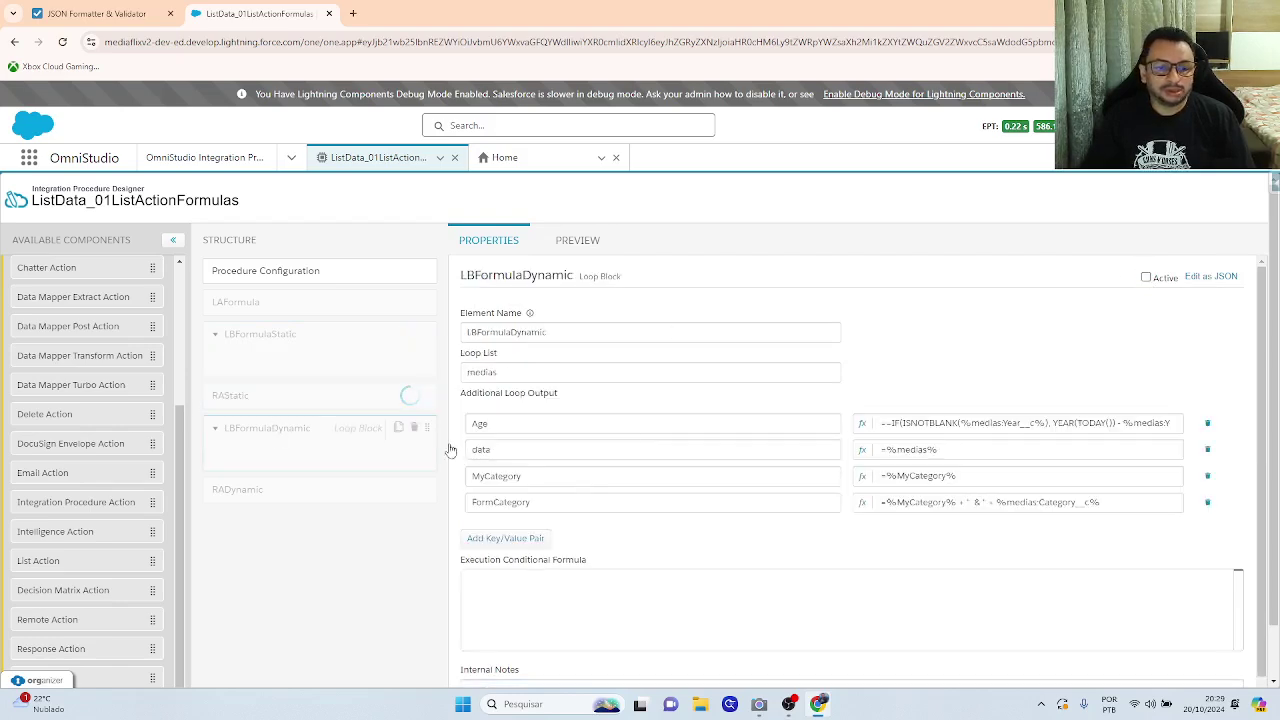
{"action": "left_click", "coordinate": [278, 490]}
{"action": "left_click", "coordinate": [1146, 277]}
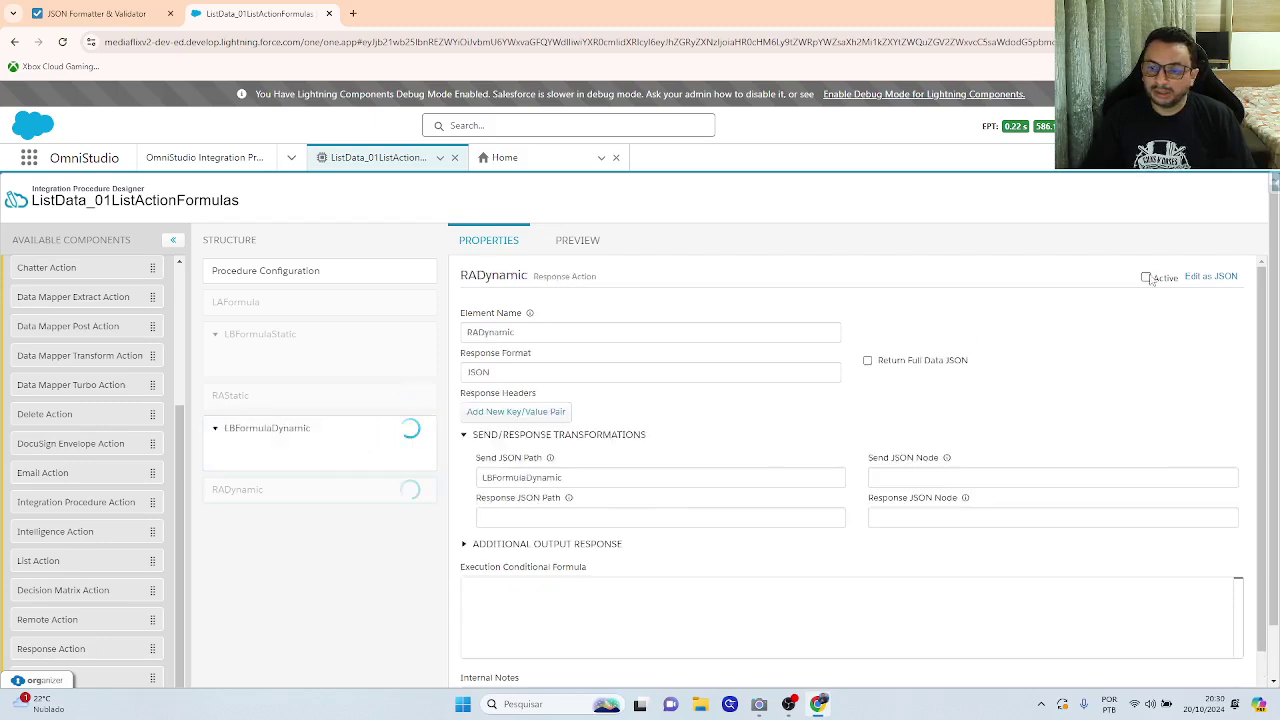
{"action": "left_click", "coordinate": [1146, 277]}
Remove the extra leading equals sign from the Age formula in LBFormulaDynamic's additional loop output.
{"action": "left_click", "coordinate": [335, 442]}
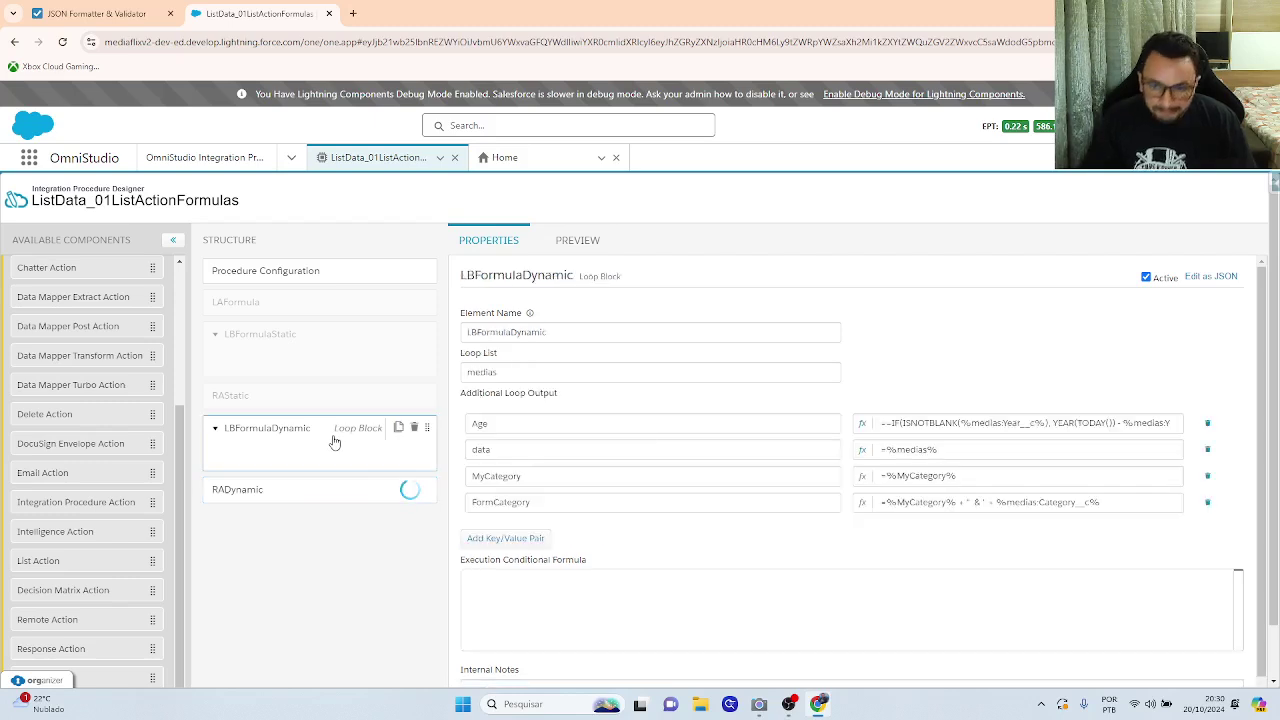
{"action": "left_click", "coordinate": [886, 423]}
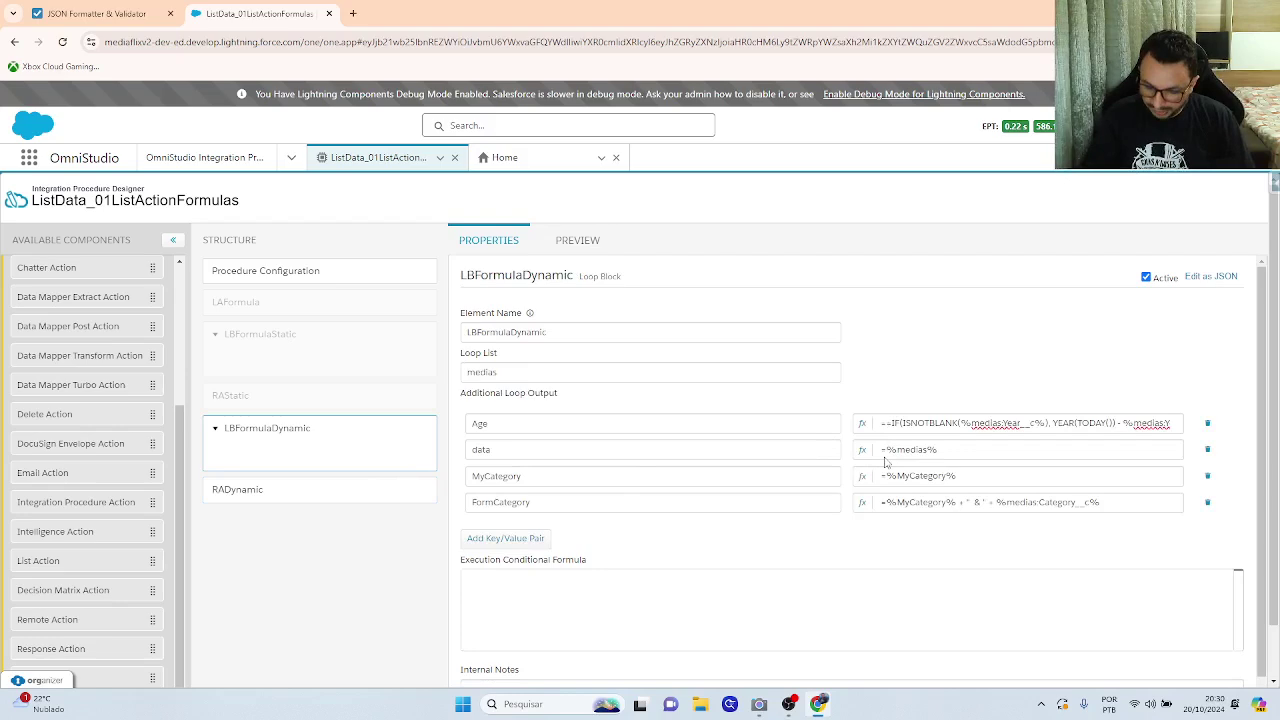
{"action": "key", "text": "Delete"}
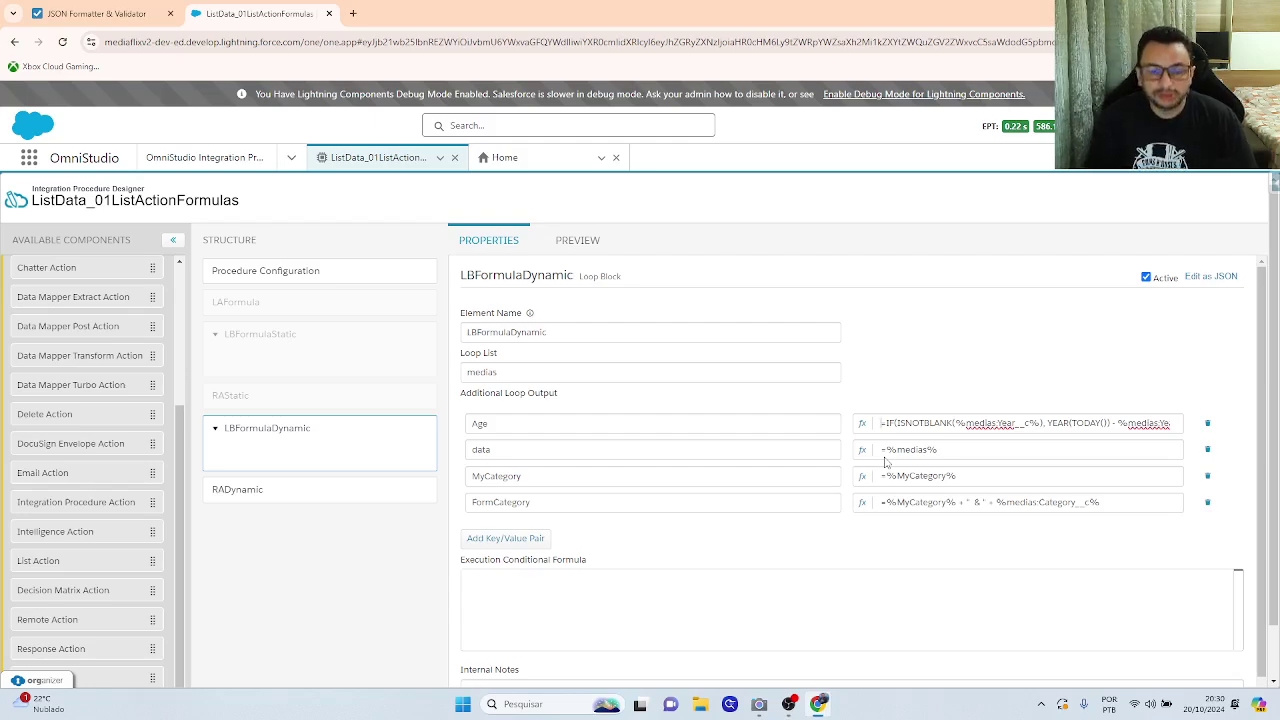
Review the preview's existing input and response, and check LBFormulaDynamic's additional loop output keys and formulas.
{"action": "left_click", "coordinate": [605, 240]}
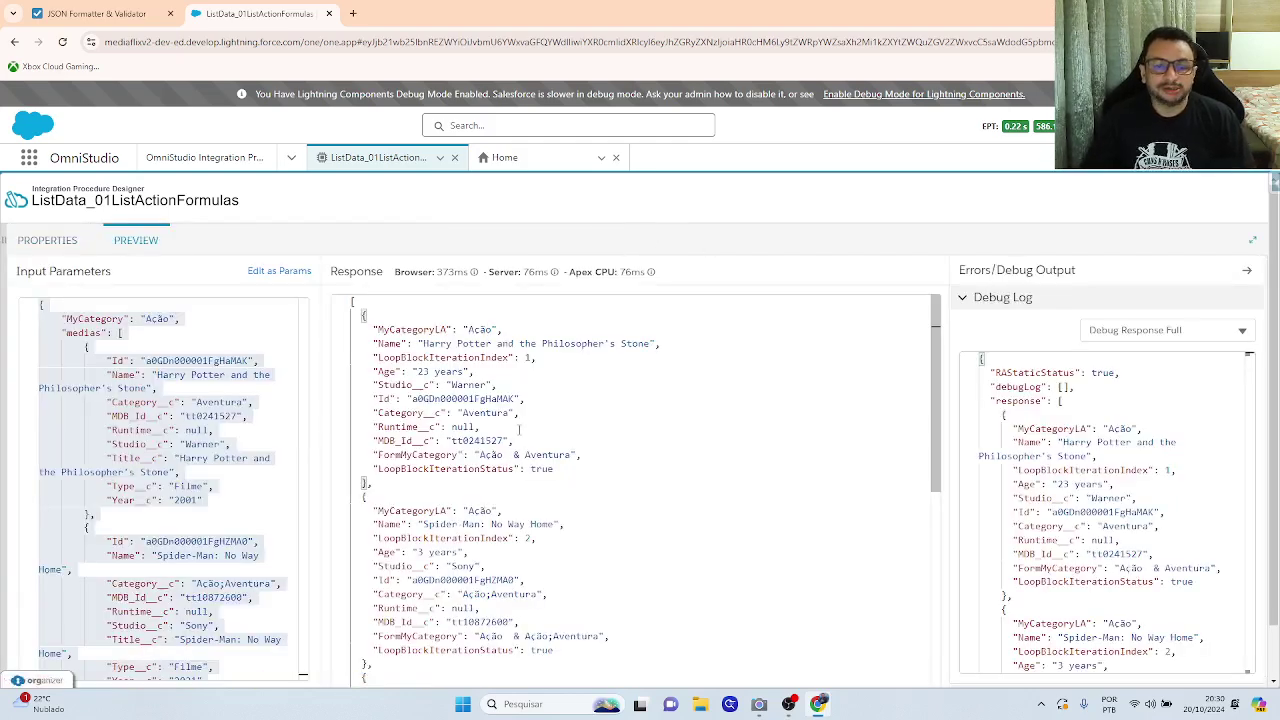
{"action": "left_click", "coordinate": [555, 469]}
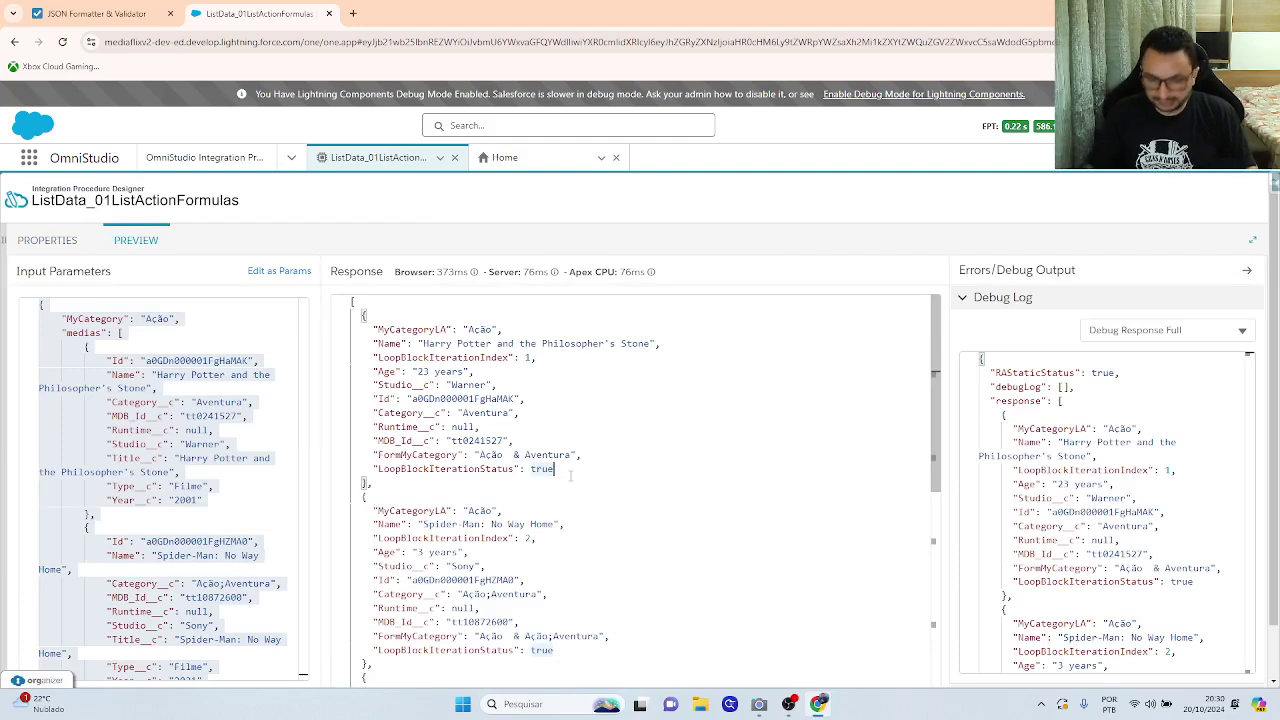
{"action": "left_click", "coordinate": [214, 374]}
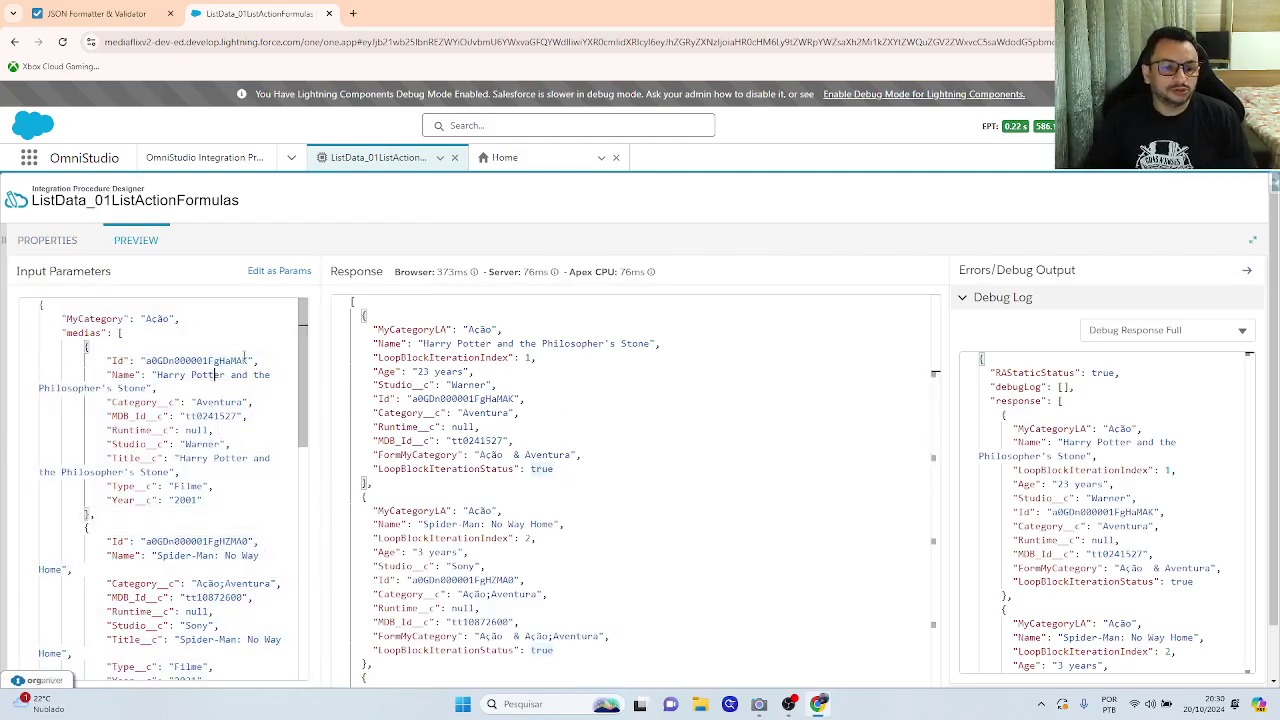
{"action": "left_click", "coordinate": [261, 361]}
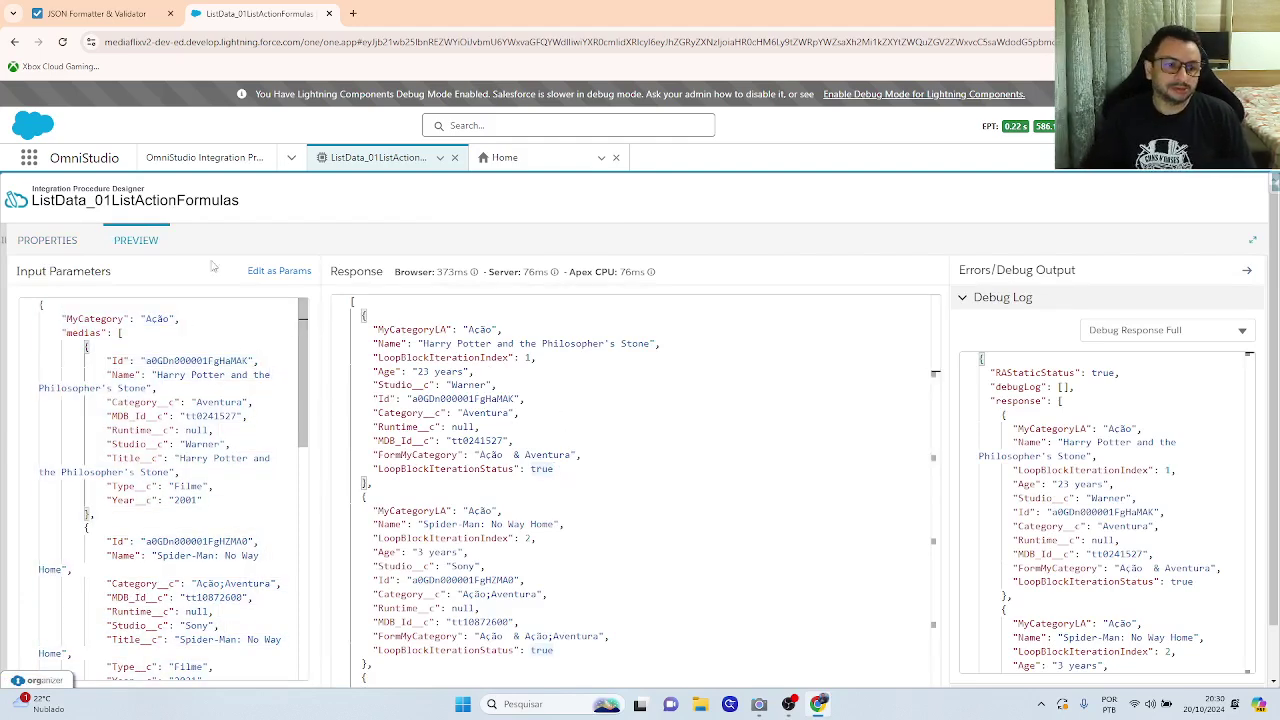
{"action": "left_click", "coordinate": [47, 240]}
{"action": "scroll", "coordinate": [345, 561], "scroll_direction": "down", "scroll_amount": 1}
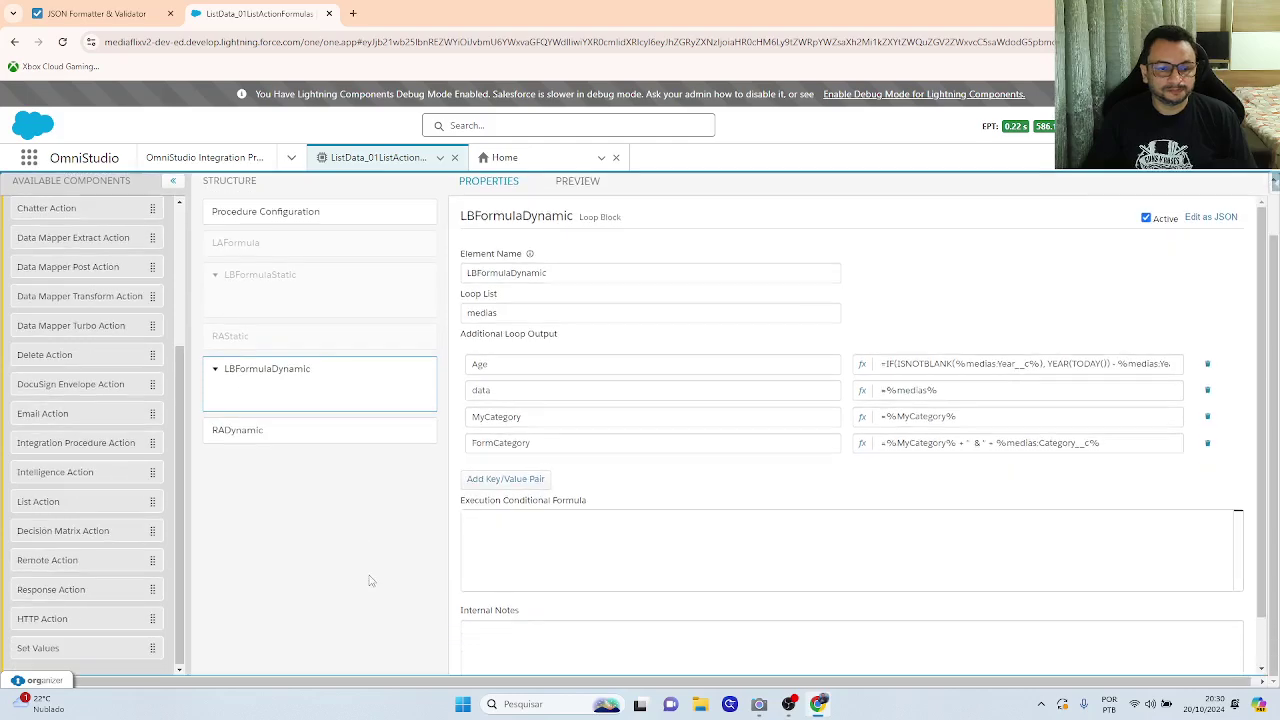
{"action": "scroll", "coordinate": [458, 650], "scroll_direction": "down", "scroll_amount": 2}
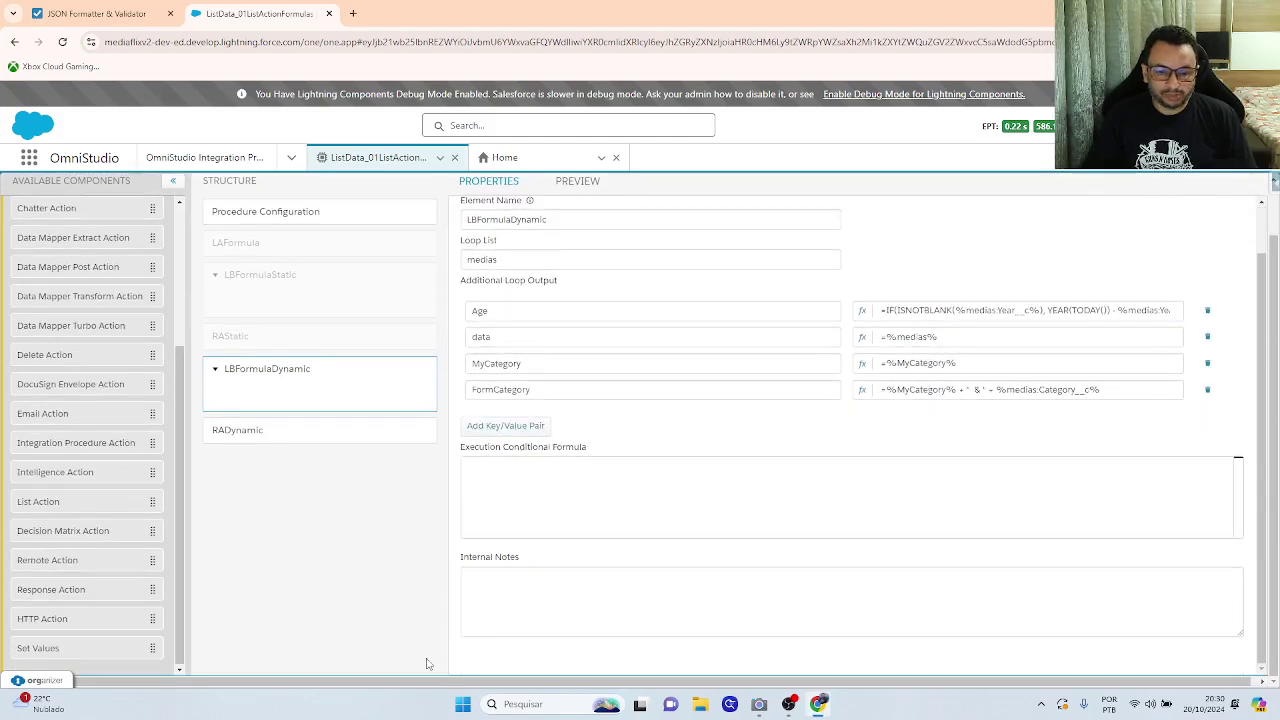
{"action": "scroll", "coordinate": [230, 273], "scroll_direction": "up", "scroll_amount": 1}
{"action": "scroll", "coordinate": [230, 273], "scroll_direction": "up", "scroll_amount": 1}
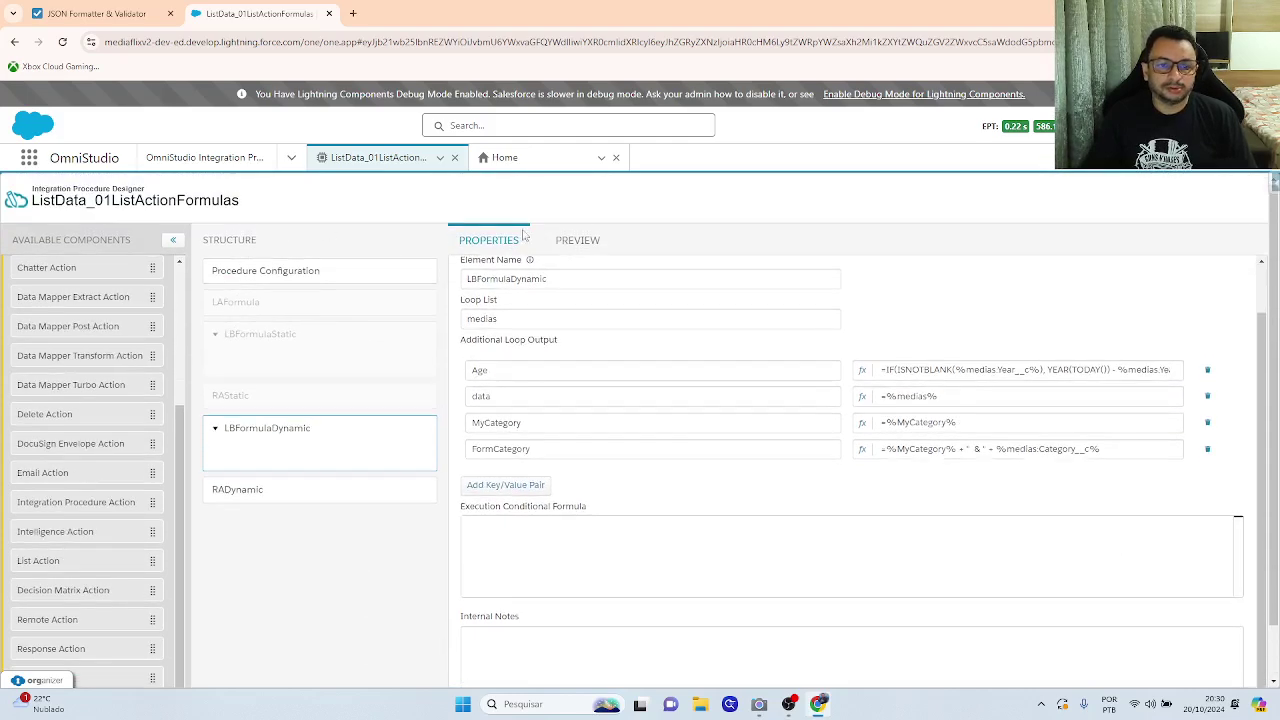
Execute the integration procedure with the existing preview input and examine the data node of the first response record.
{"action": "left_click", "coordinate": [572, 240]}
{"action": "scroll", "coordinate": [272, 604], "scroll_direction": "down", "scroll_amount": 3}
{"action": "scroll", "coordinate": [272, 604], "scroll_direction": "down", "scroll_amount": 4}
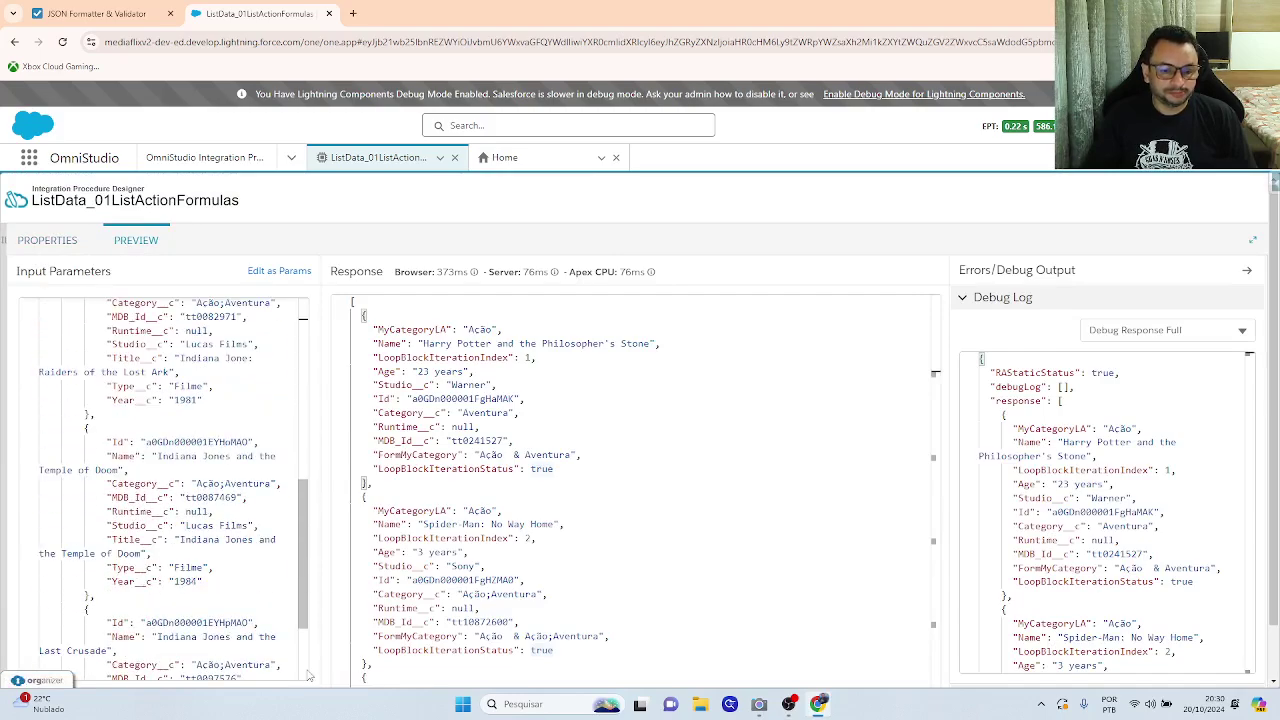
{"action": "scroll", "coordinate": [303, 660], "scroll_direction": "down", "scroll_amount": 2}
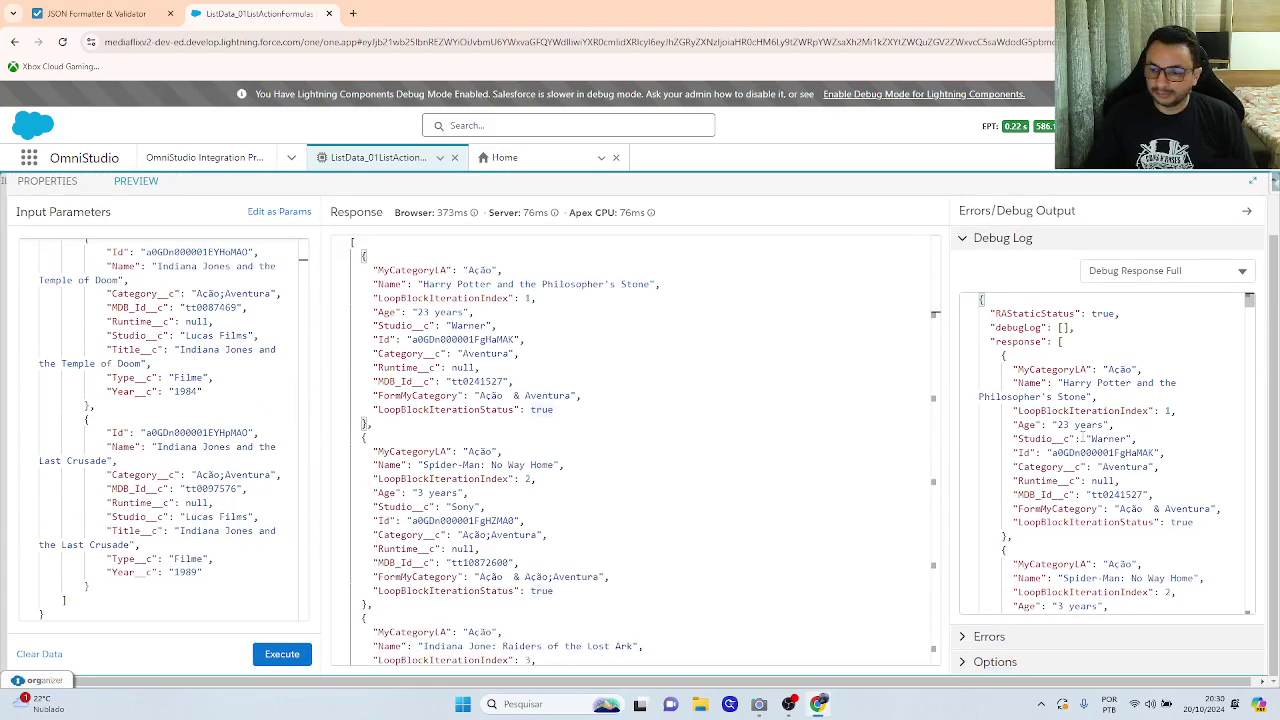
{"action": "left_click", "coordinate": [282, 654]}
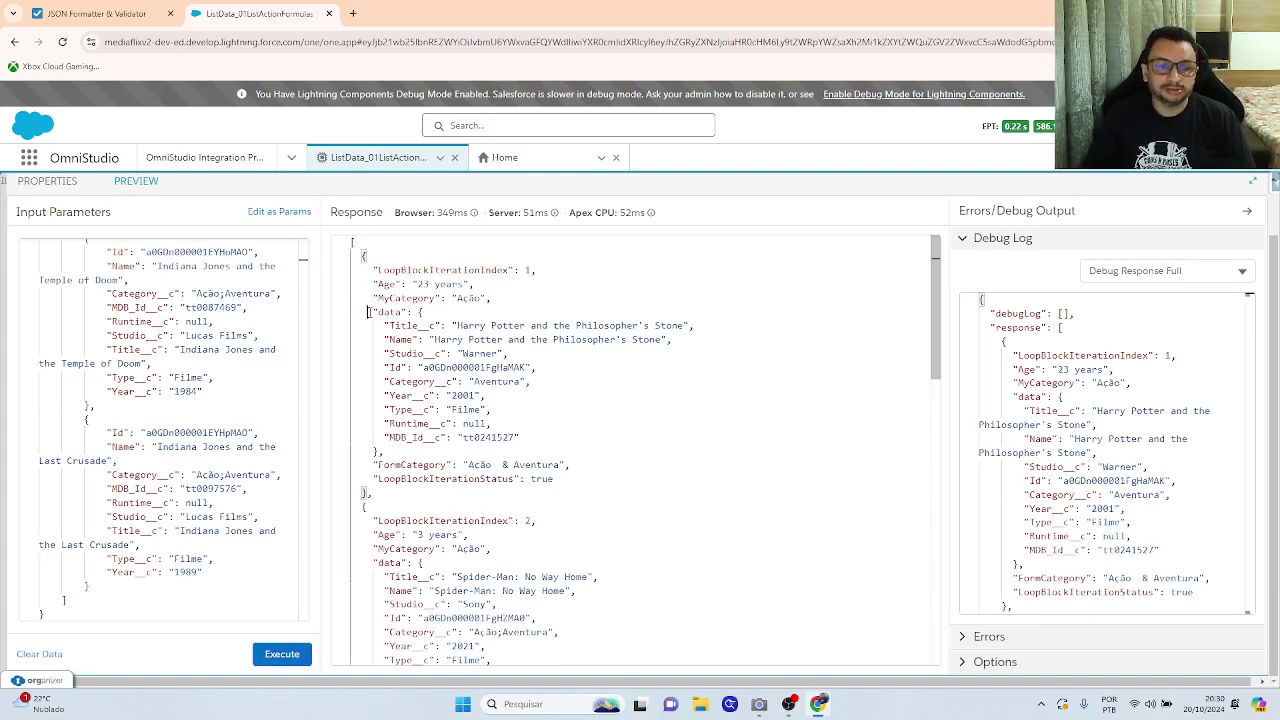
{"action": "left_click_drag", "start_coordinate": [369, 312], "coordinate": [380, 452]}
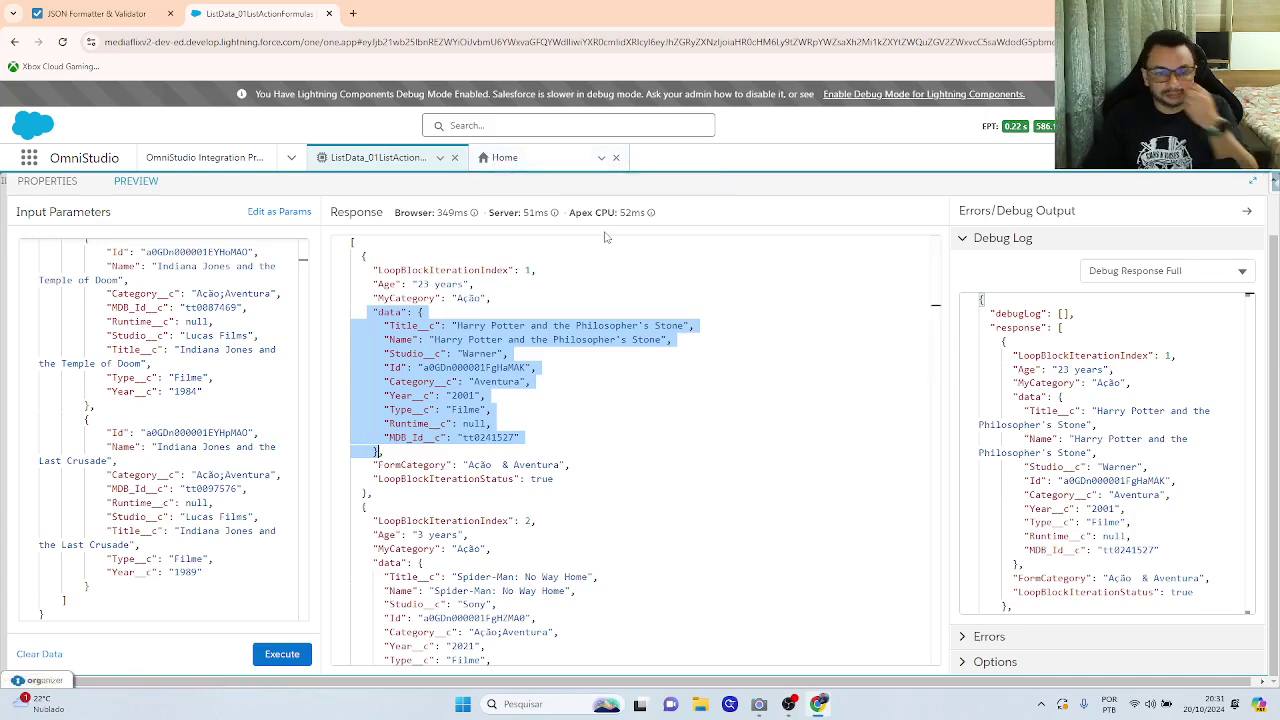
Execute the procedure five more times to compare the browser, server and Apex CPU times.
{"action": "left_click", "coordinate": [282, 654]}
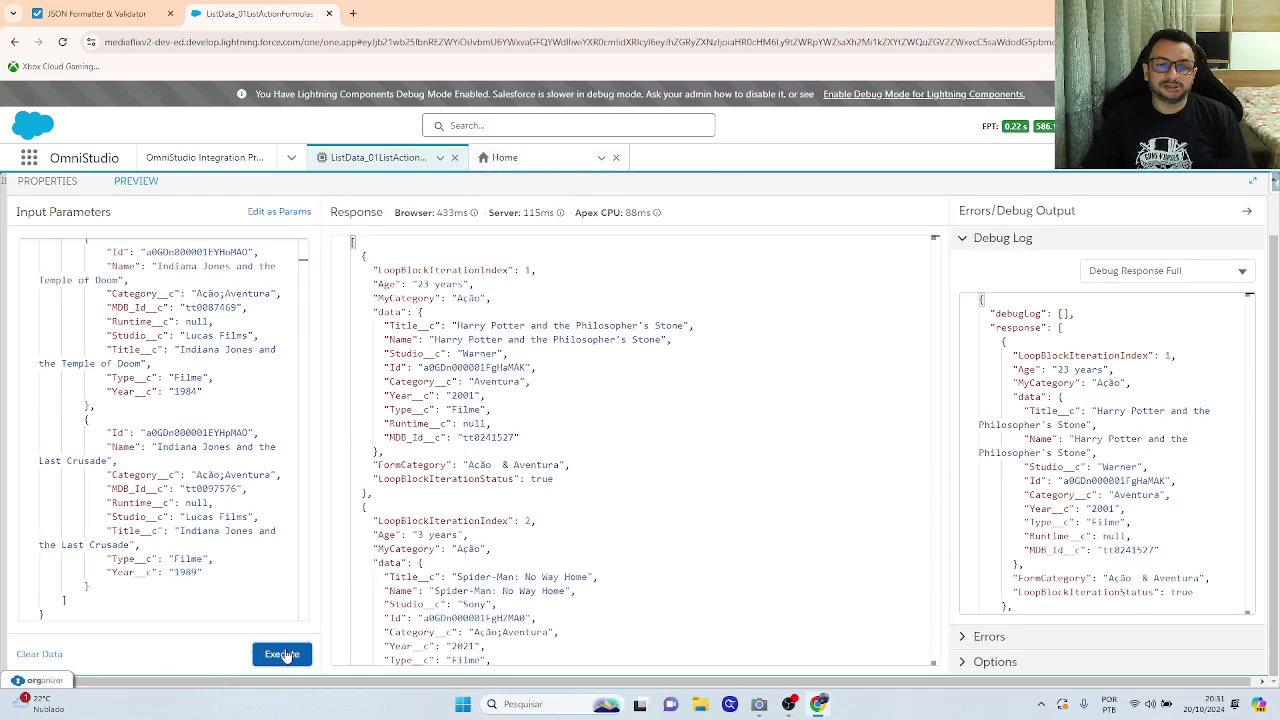
{"action": "left_click", "coordinate": [283, 654]}
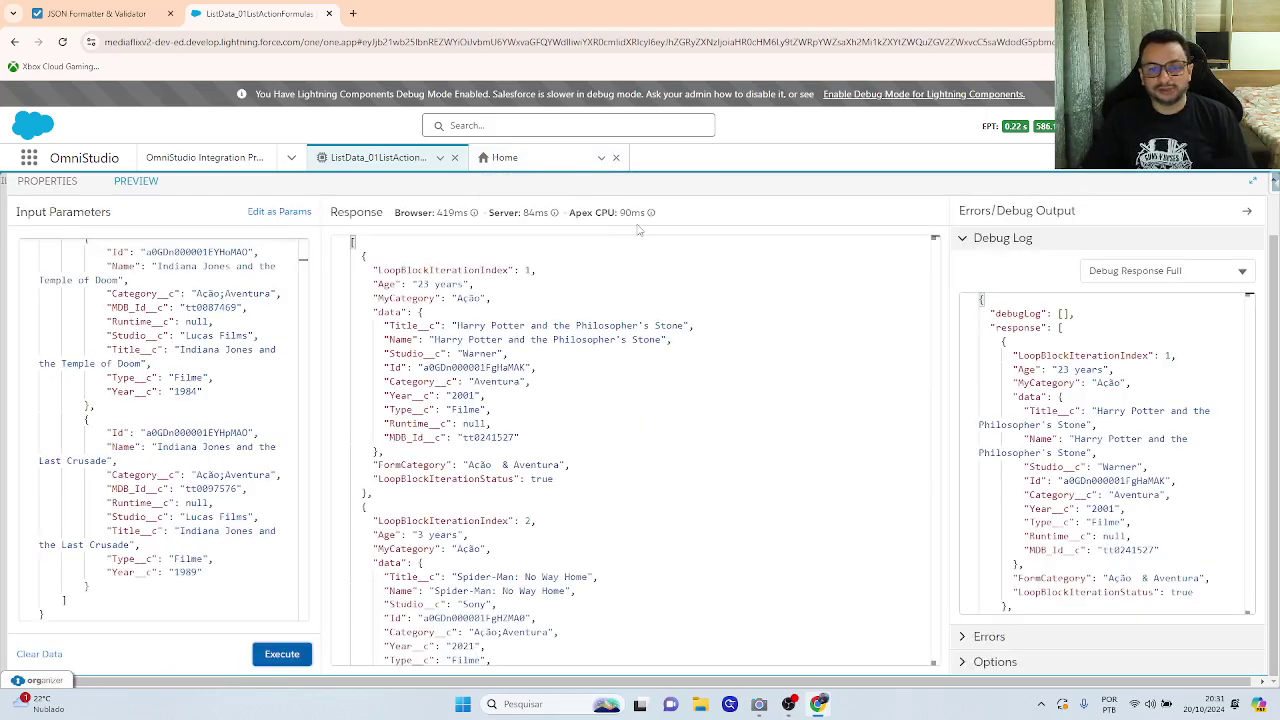
{"action": "left_click", "coordinate": [298, 656]}
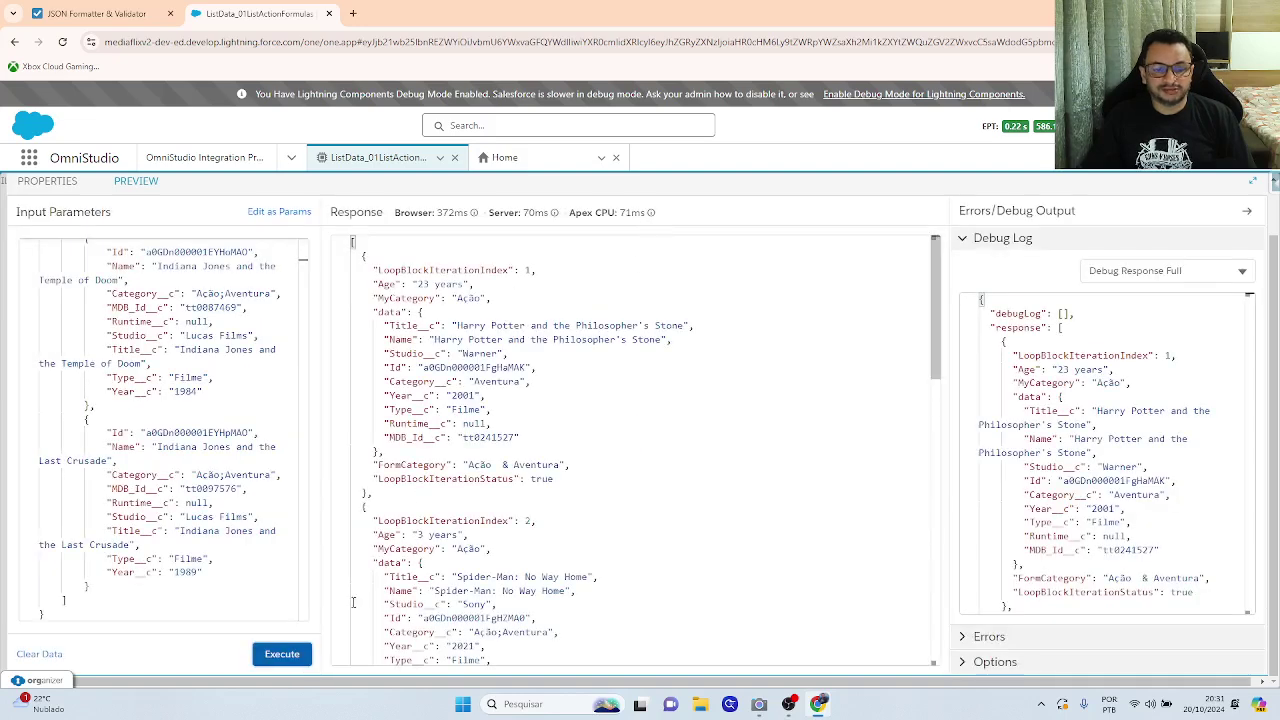
{"action": "left_click", "coordinate": [295, 657]}
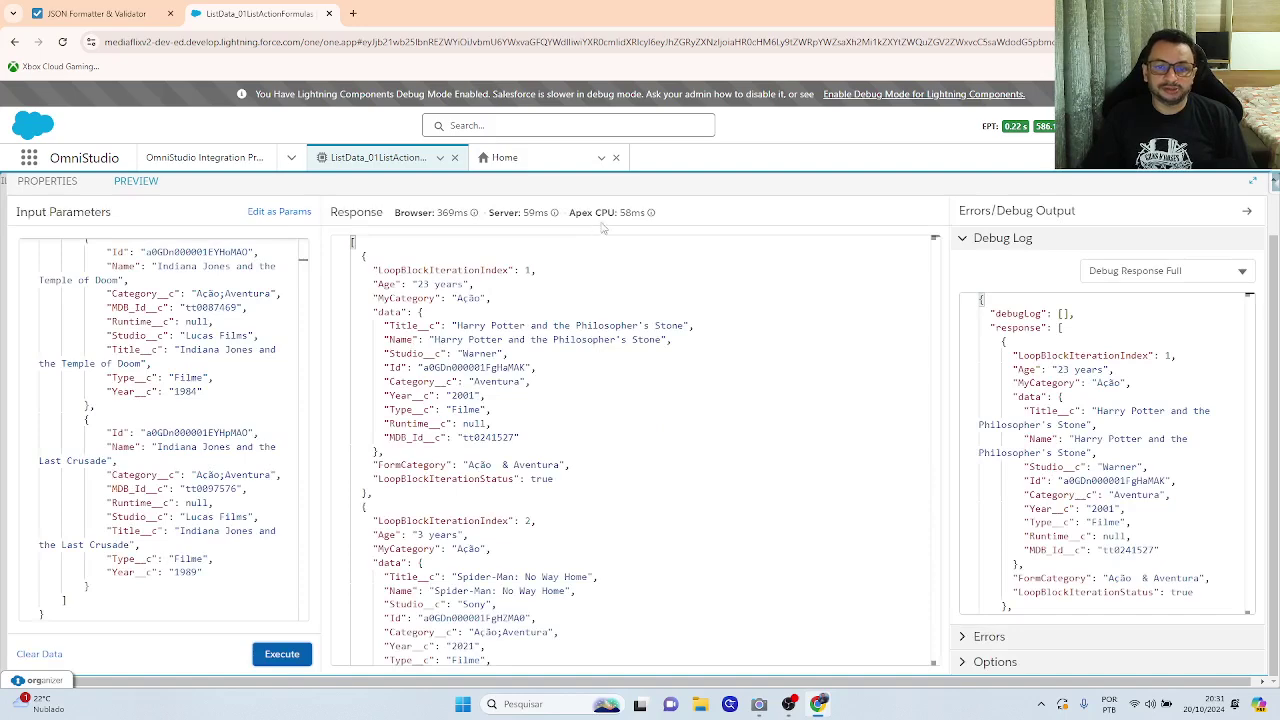
{"action": "left_click", "coordinate": [277, 657]}
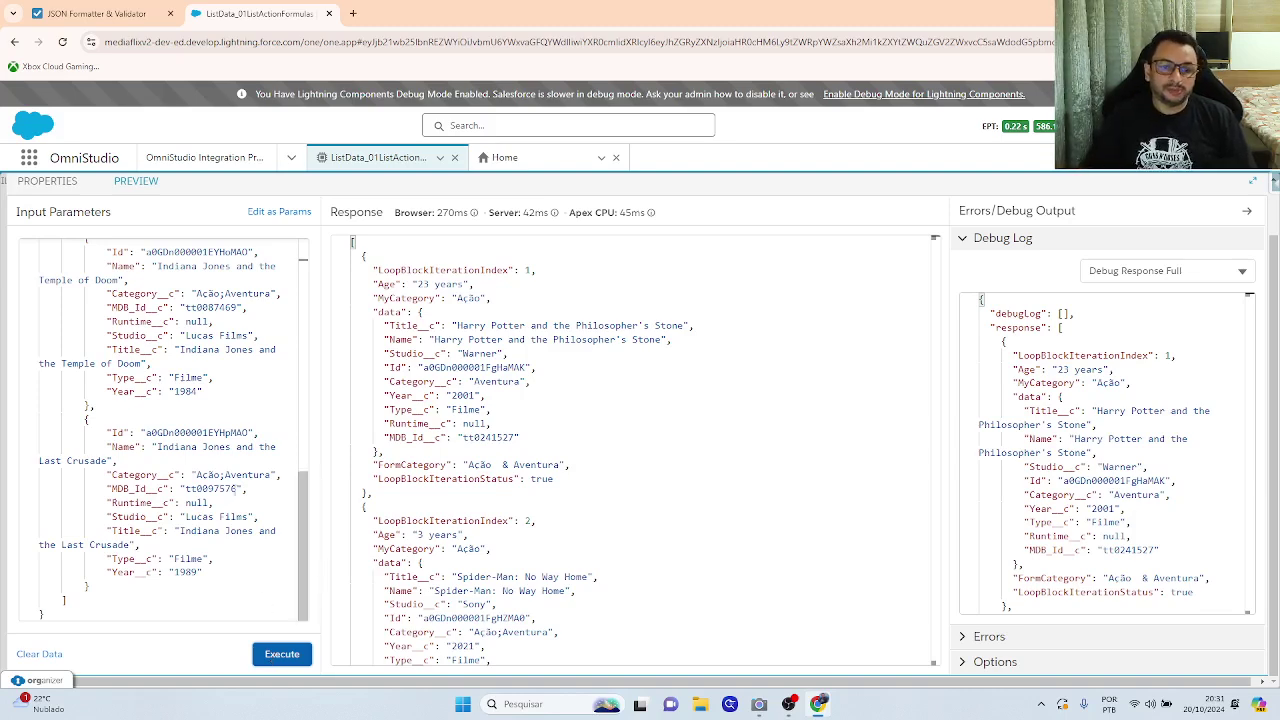
Review the preview's input records, and examine LBFormulaDynamic's FormCategory formula and the =%medias% formula of its data key.
{"action": "scroll", "coordinate": [236, 489], "scroll_direction": "up", "scroll_amount": 3}
{"action": "scroll", "coordinate": [234, 489], "scroll_direction": "up", "scroll_amount": 2}
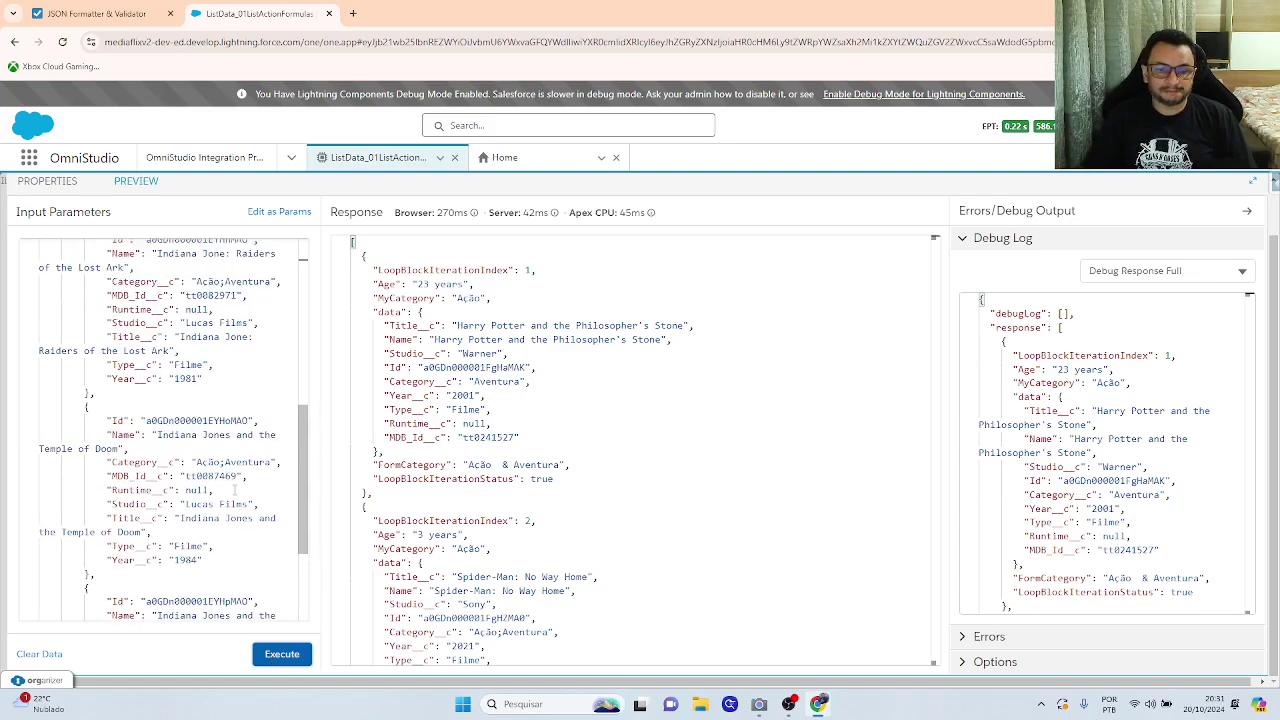
{"action": "scroll", "coordinate": [236, 489], "scroll_direction": "up", "scroll_amount": 2}
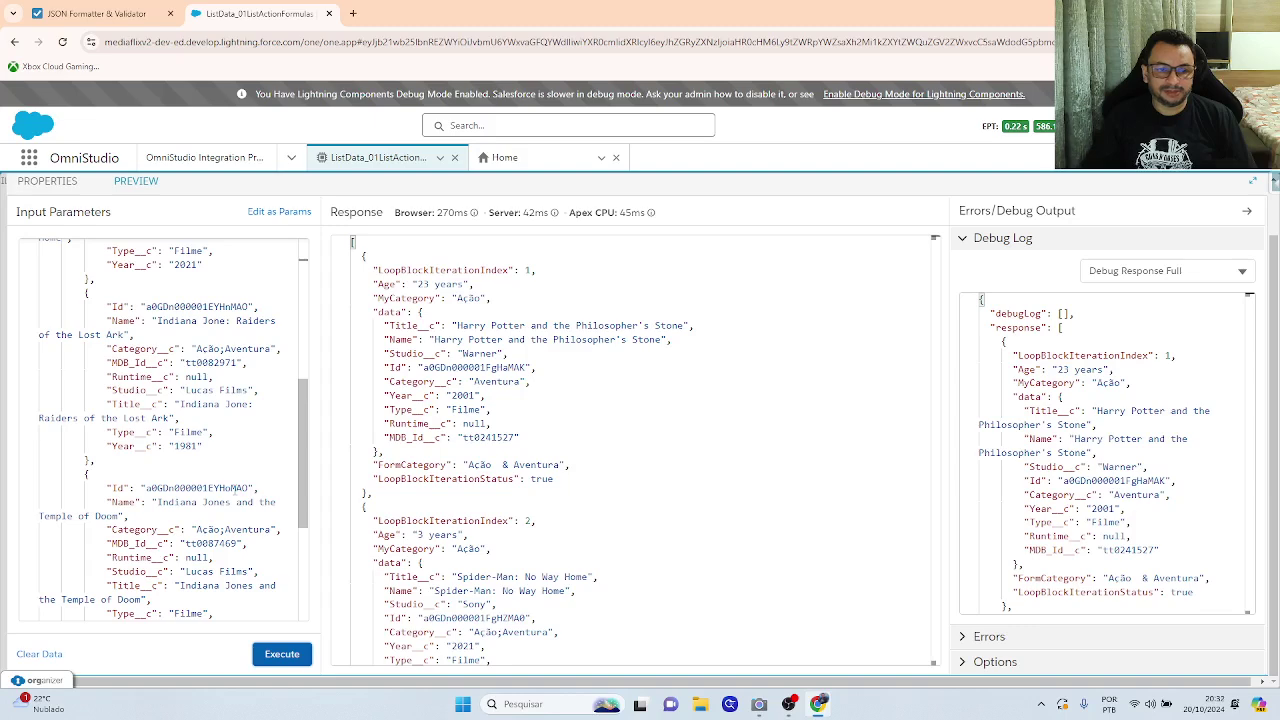
{"action": "left_click", "coordinate": [66, 186]}
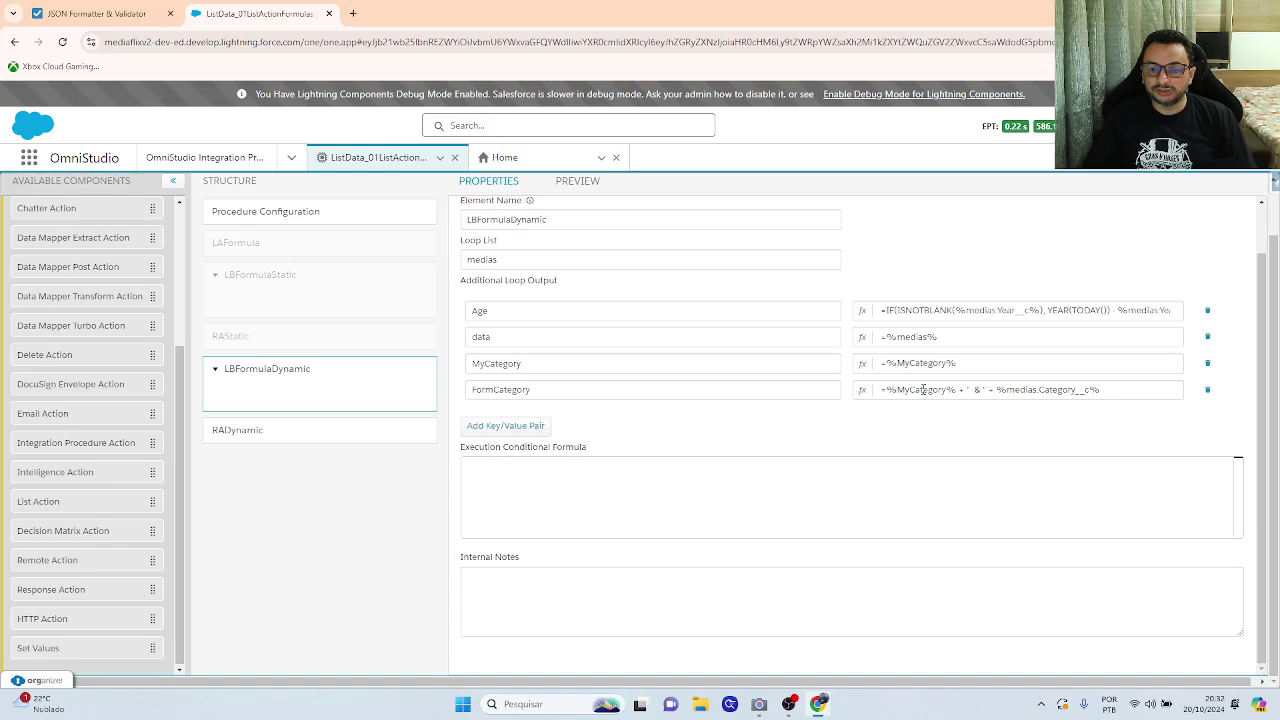
{"action": "left_click", "coordinate": [923, 390]}
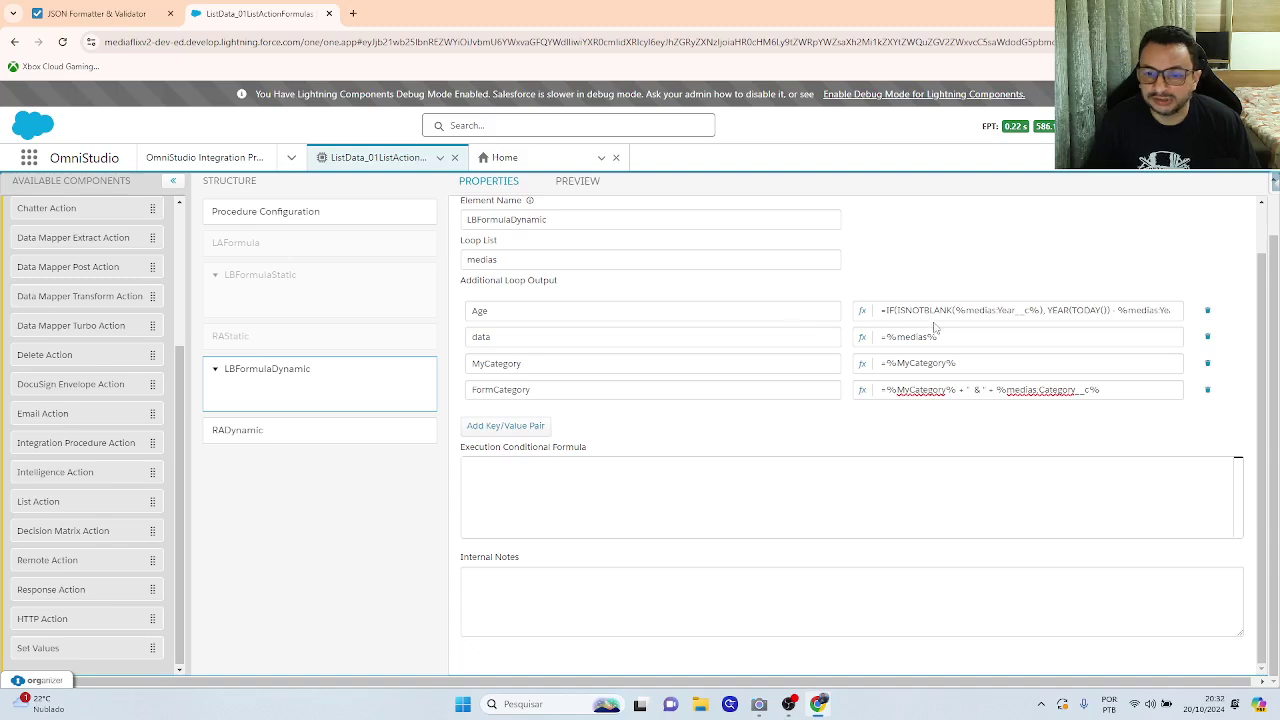
{"action": "left_click_drag", "start_coordinate": [948, 337], "coordinate": [866, 340]}
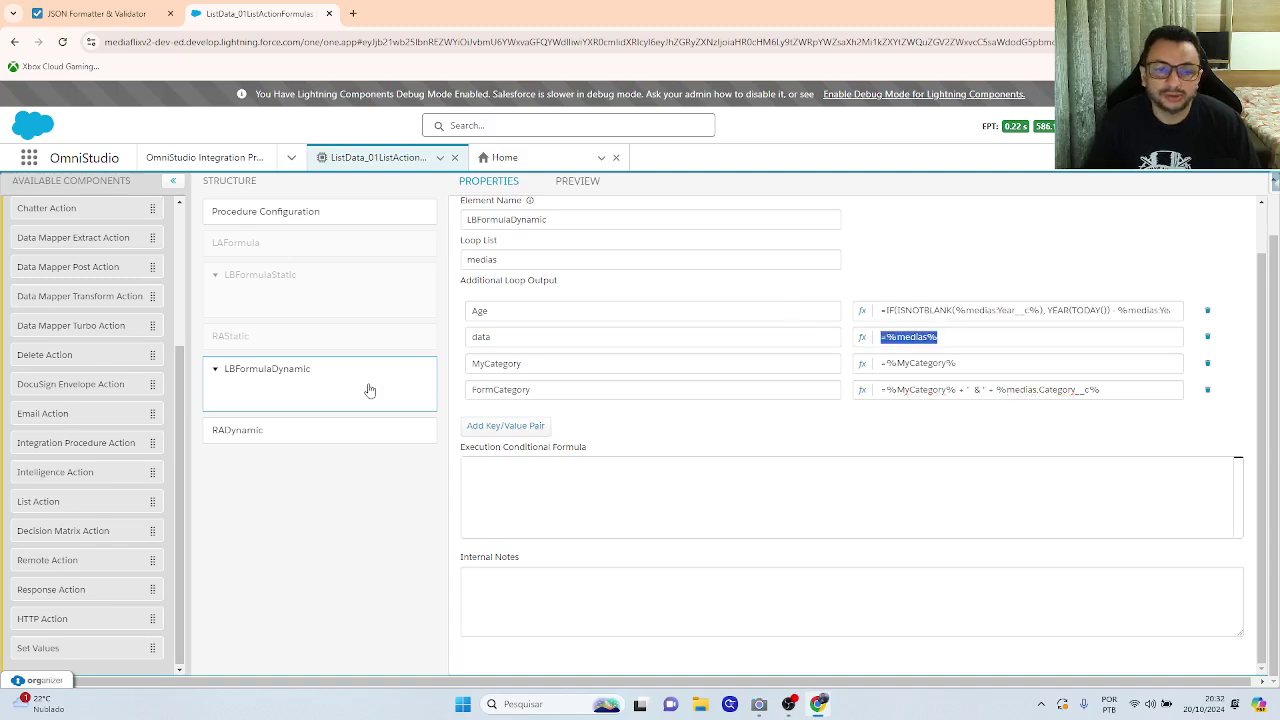
{"action": "left_click", "coordinate": [946, 338]}
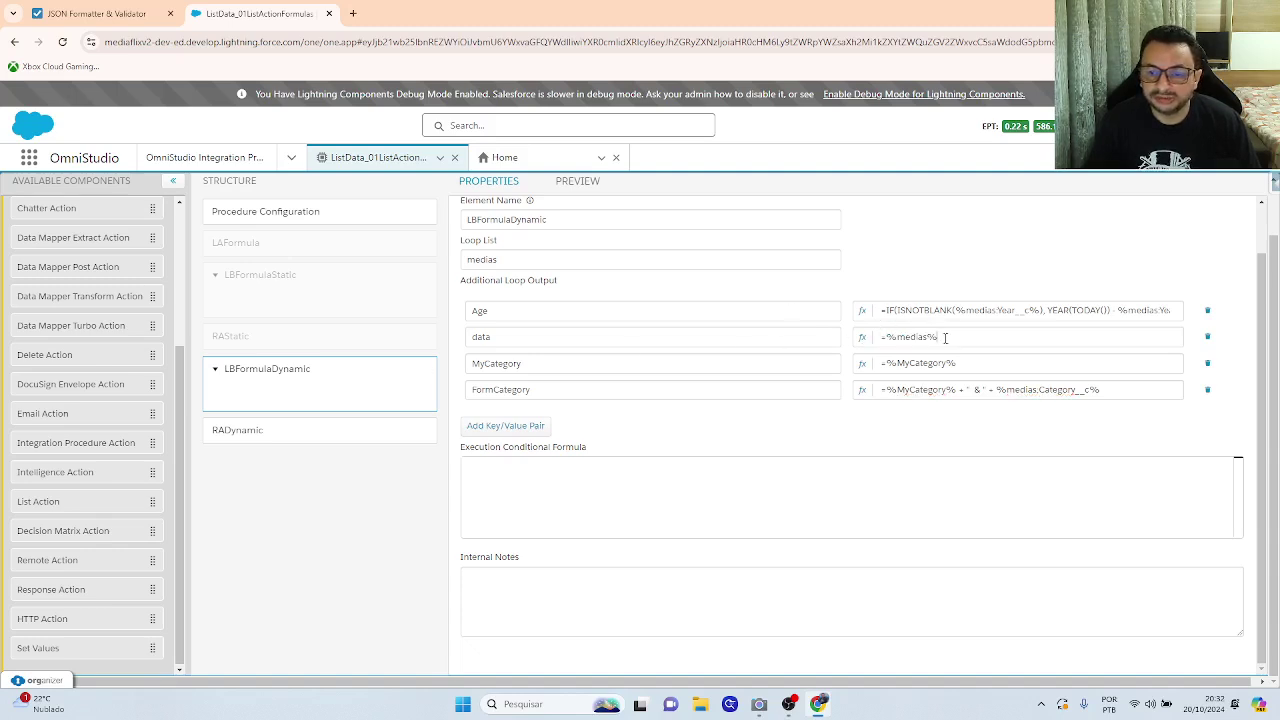
{"action": "left_click_drag", "start_coordinate": [953, 337], "coordinate": [880, 339]}
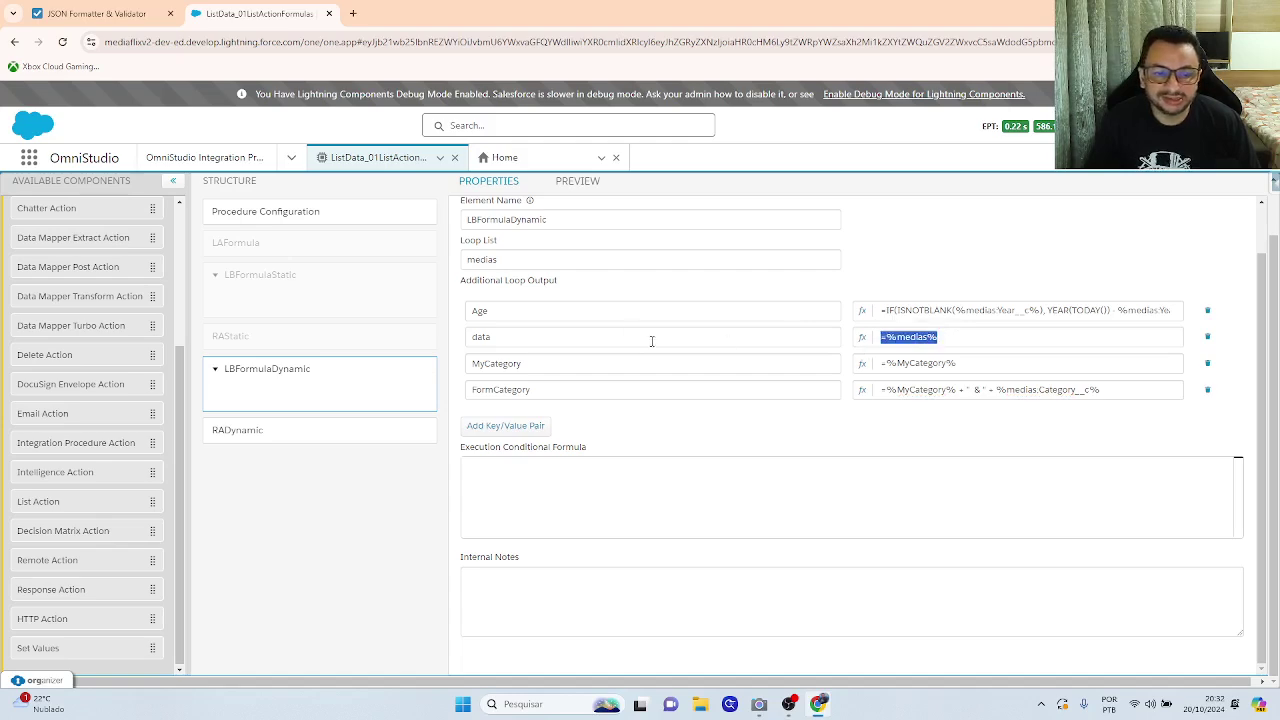
{"action": "double_click", "coordinate": [922, 337]}
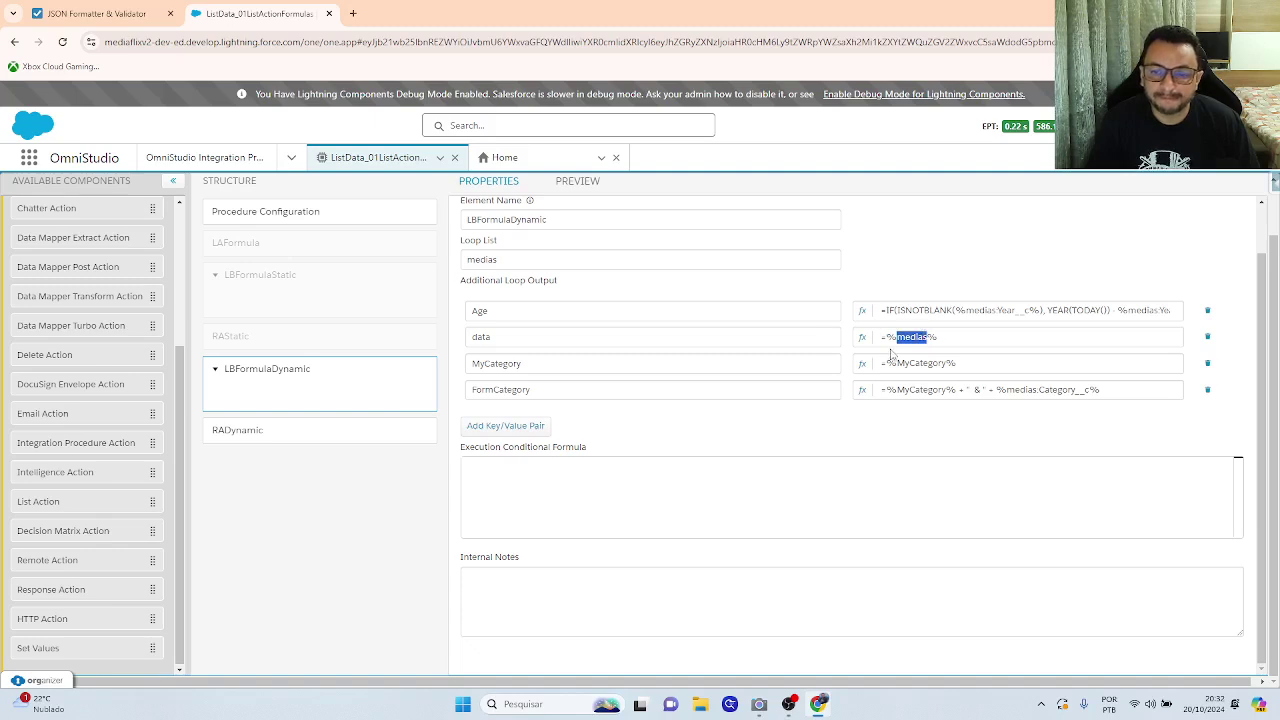
Examine how LBFormulaDynamic's Age and FormCategory formulas reference medias record fields with the medias: prefix and the outside MyCategory node without it.
{"action": "scroll", "coordinate": [591, 300], "scroll_direction": "up", "scroll_amount": 1}
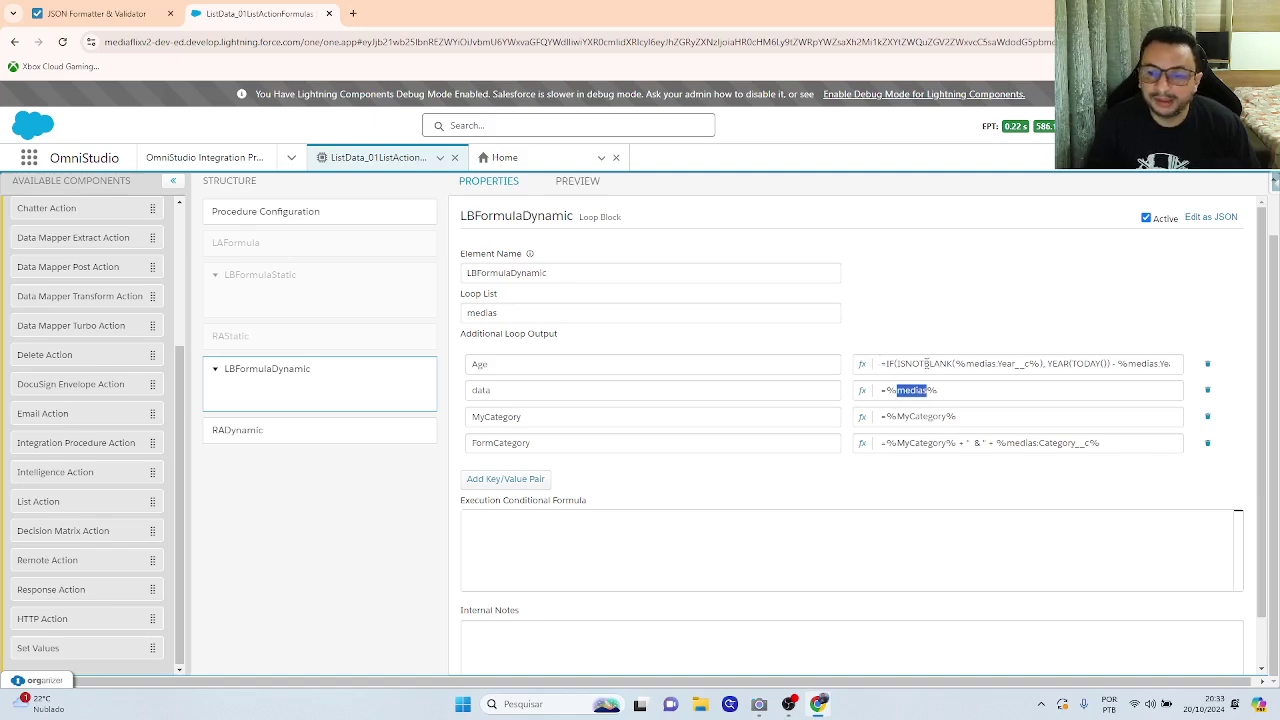
{"action": "left_click", "coordinate": [863, 364]}
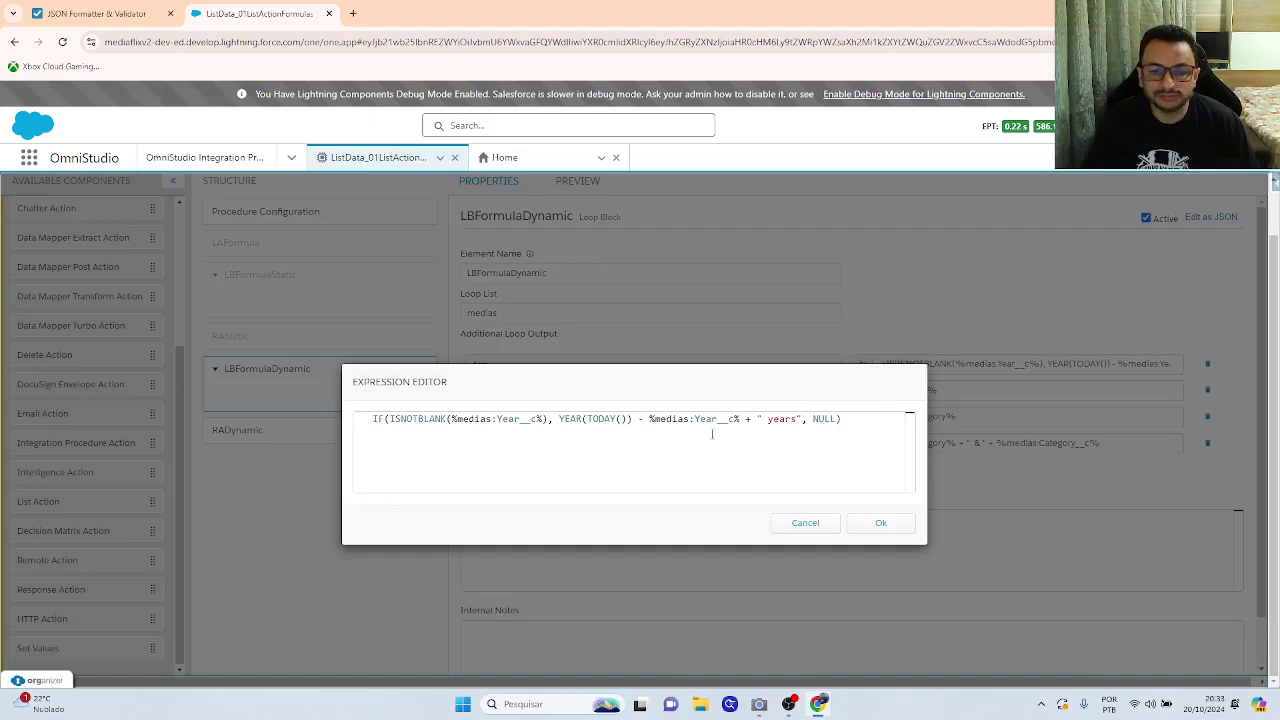
{"action": "double_click", "coordinate": [474, 419]}
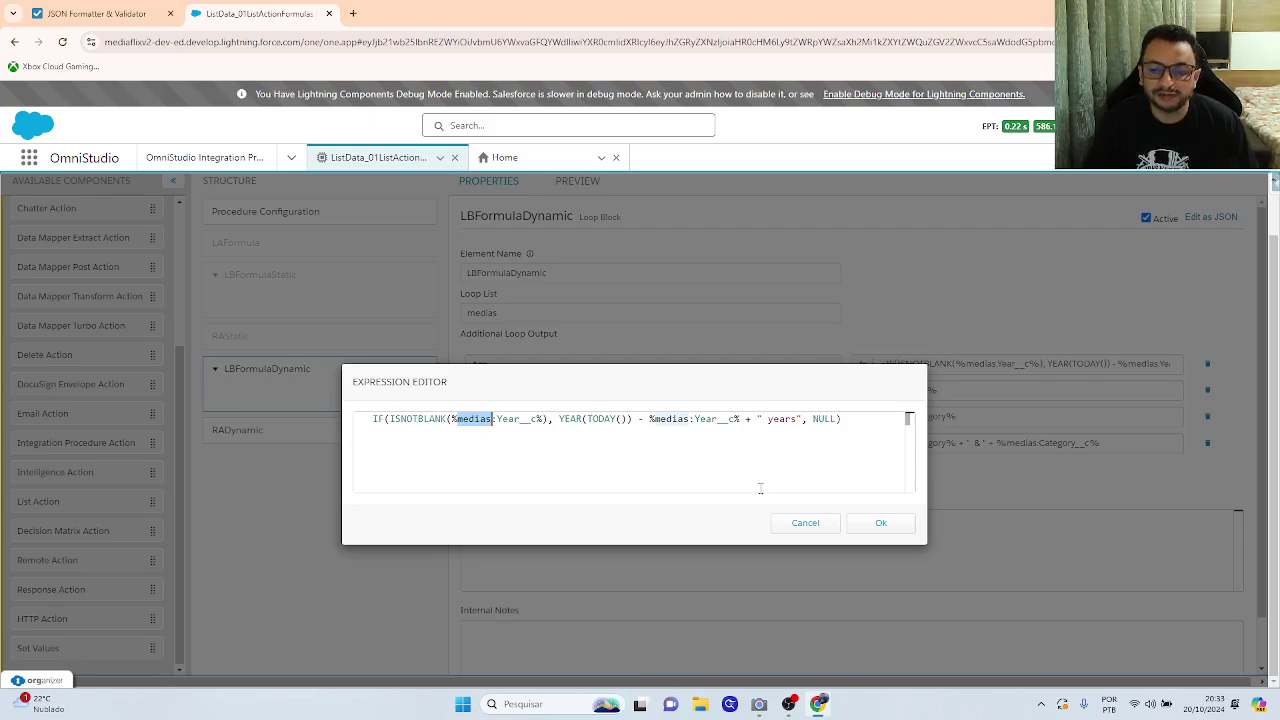
{"action": "left_click", "coordinate": [816, 525]}
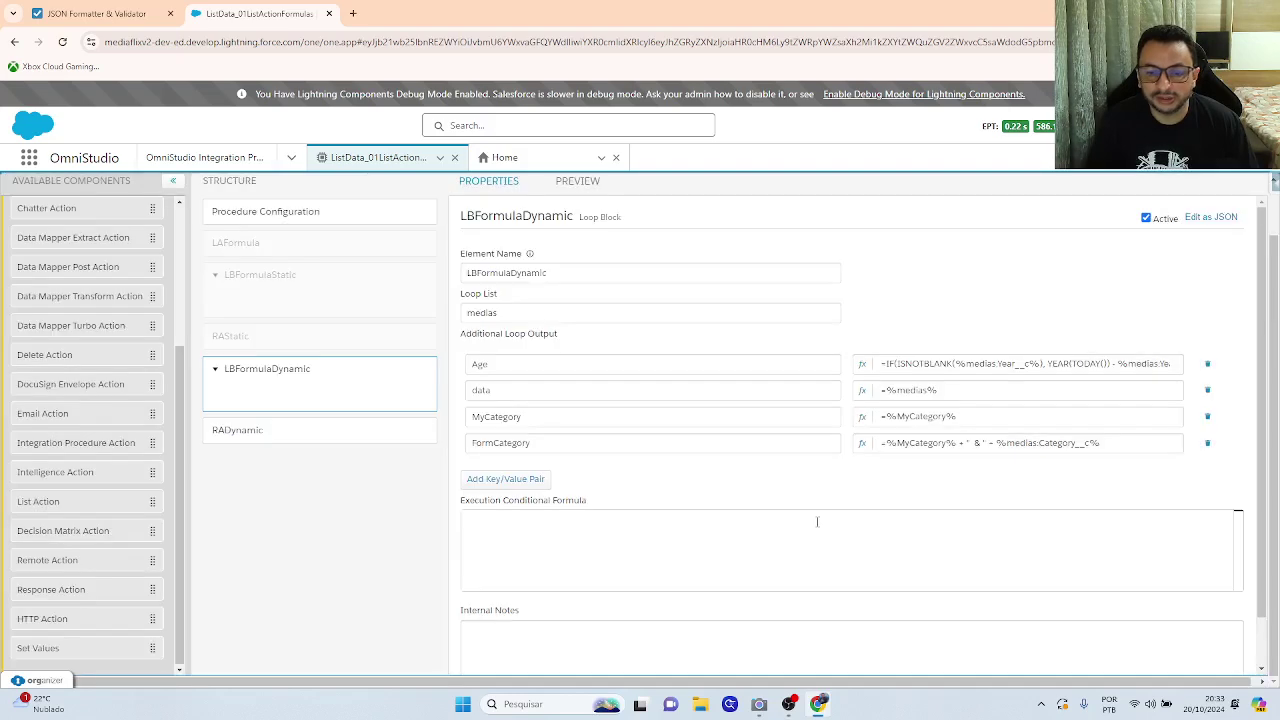
{"action": "left_click", "coordinate": [862, 442]}
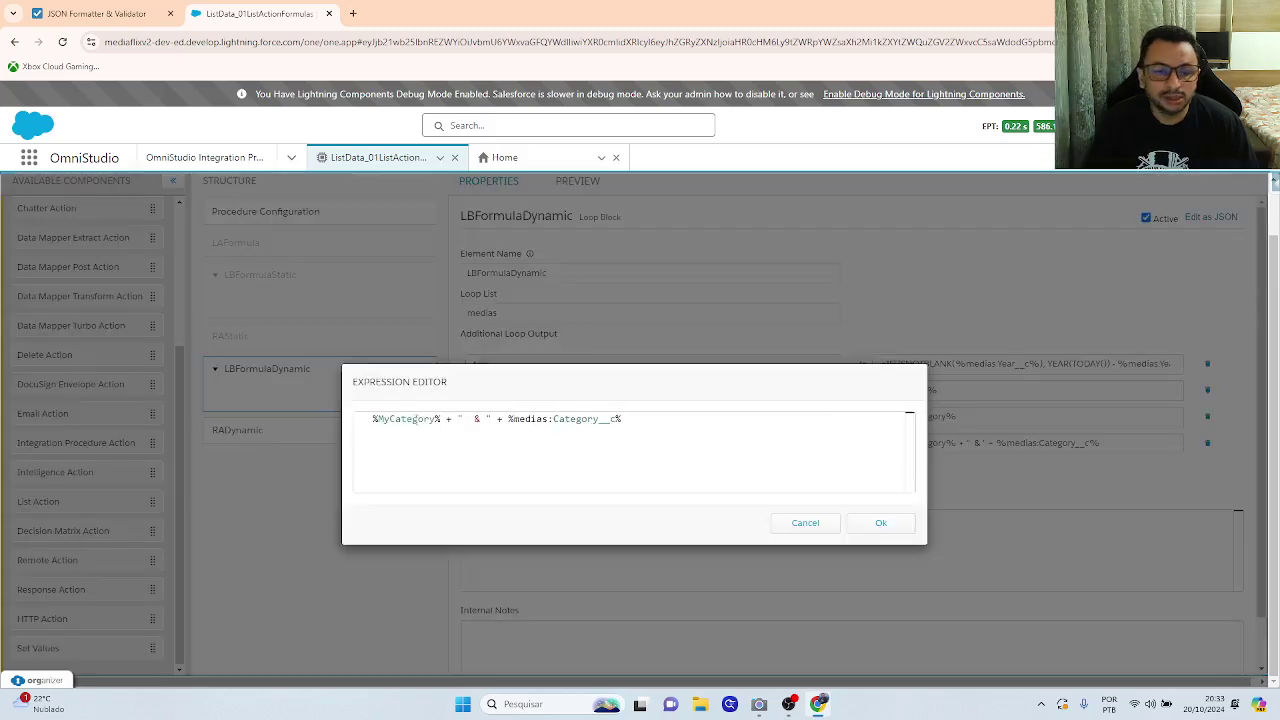
{"action": "double_click", "coordinate": [401, 419]}
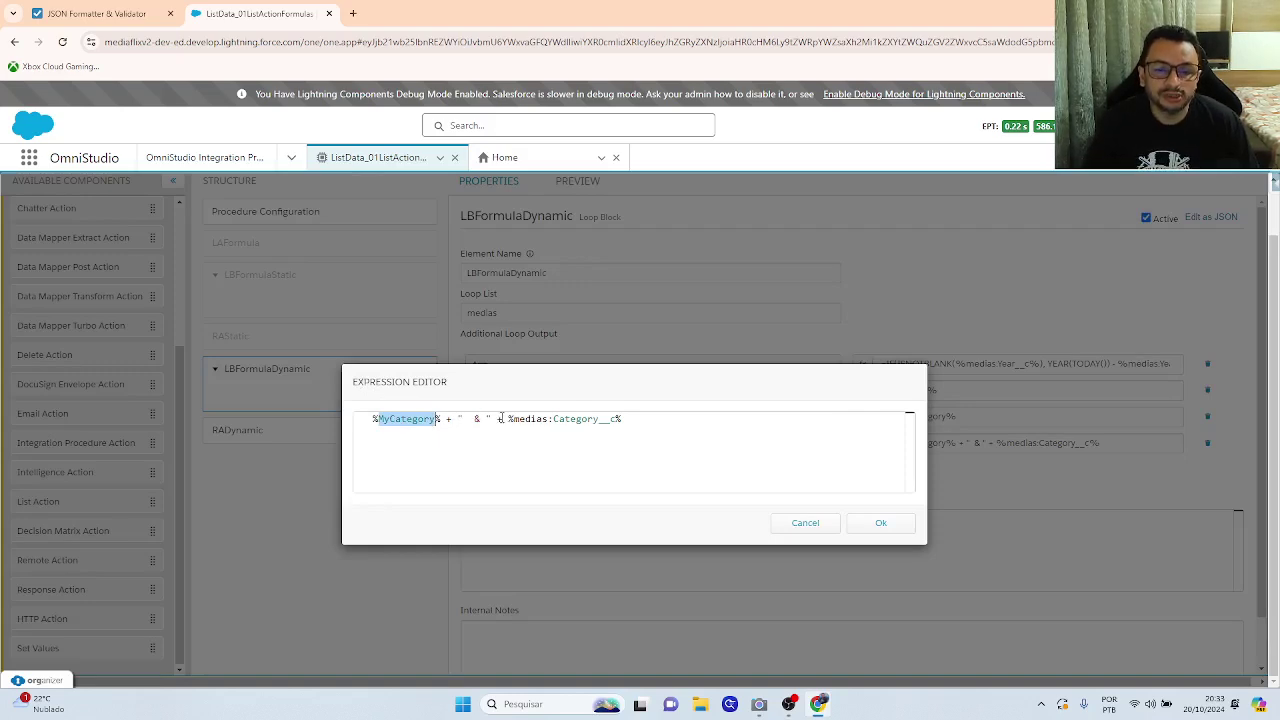
{"action": "left_click_drag", "start_coordinate": [508, 419], "coordinate": [623, 419]}
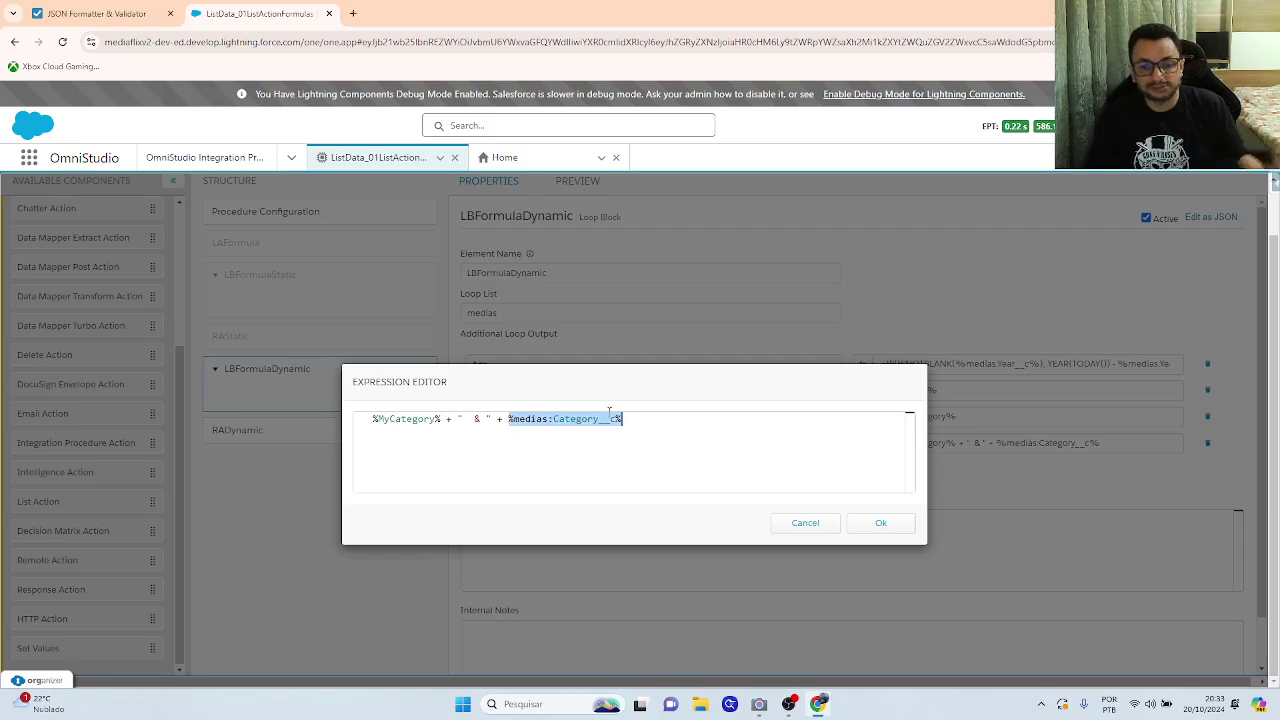
{"action": "left_click", "coordinate": [881, 524]}
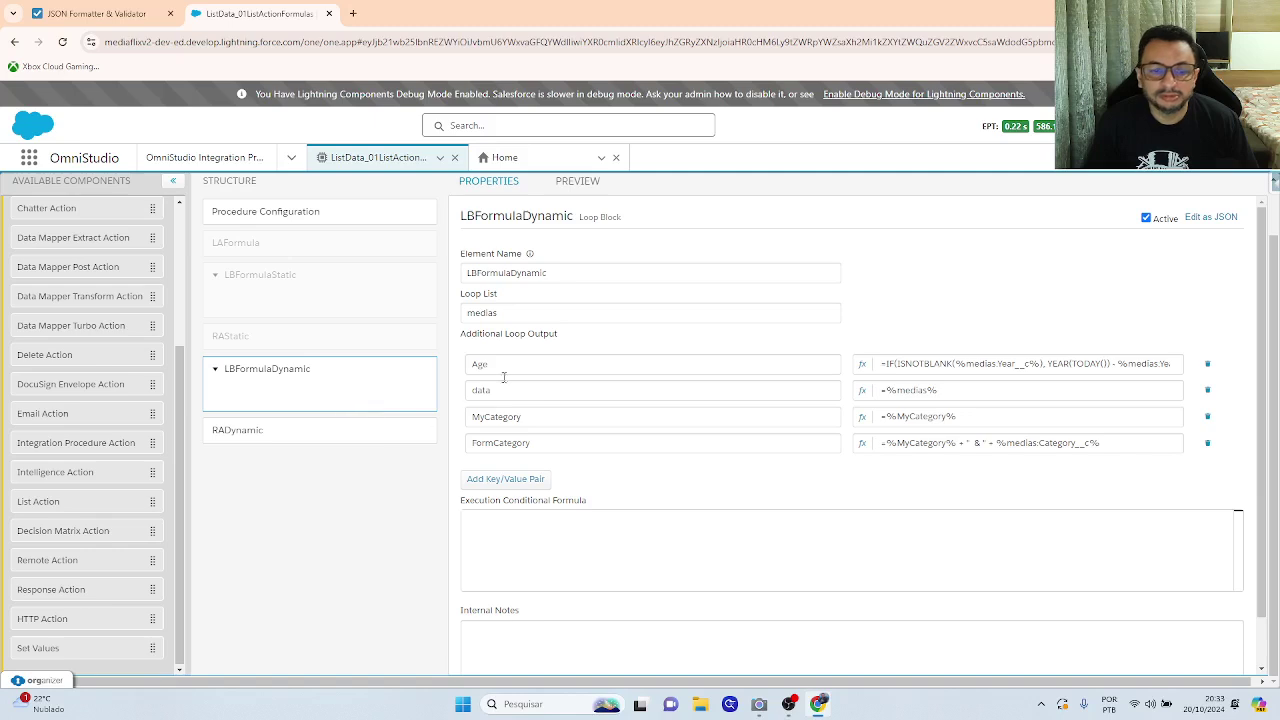
Execute the procedure again with the existing preview input and examine the first response record's data, Age, MyCategory and FormCategory nodes.
{"action": "left_click", "coordinate": [595, 188]}
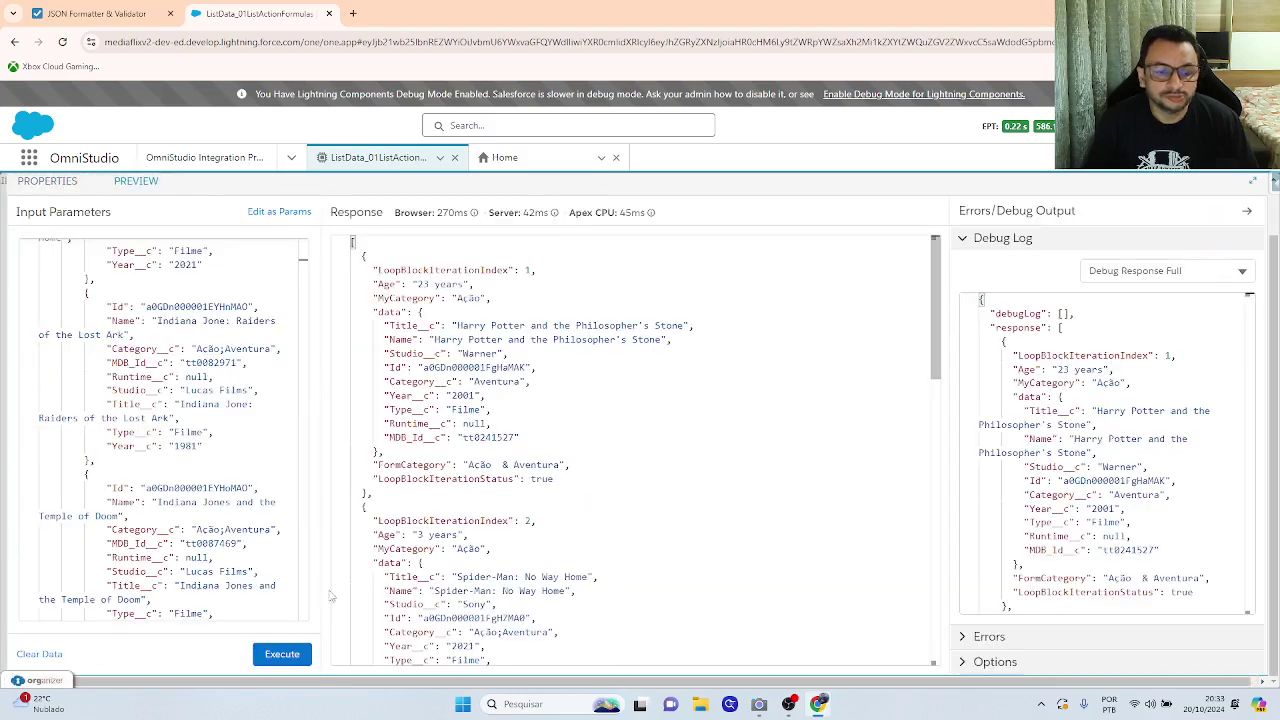
{"action": "left_click", "coordinate": [284, 654]}
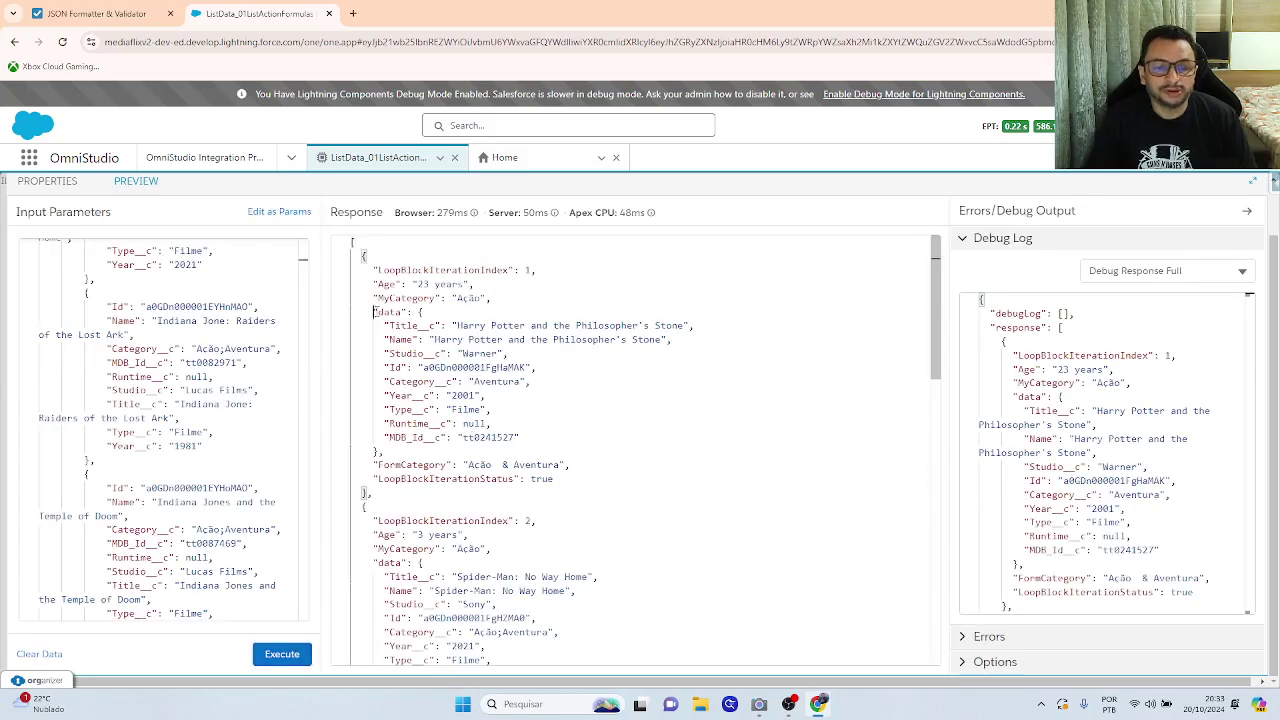
{"action": "left_click_drag", "start_coordinate": [373, 312], "coordinate": [411, 456]}
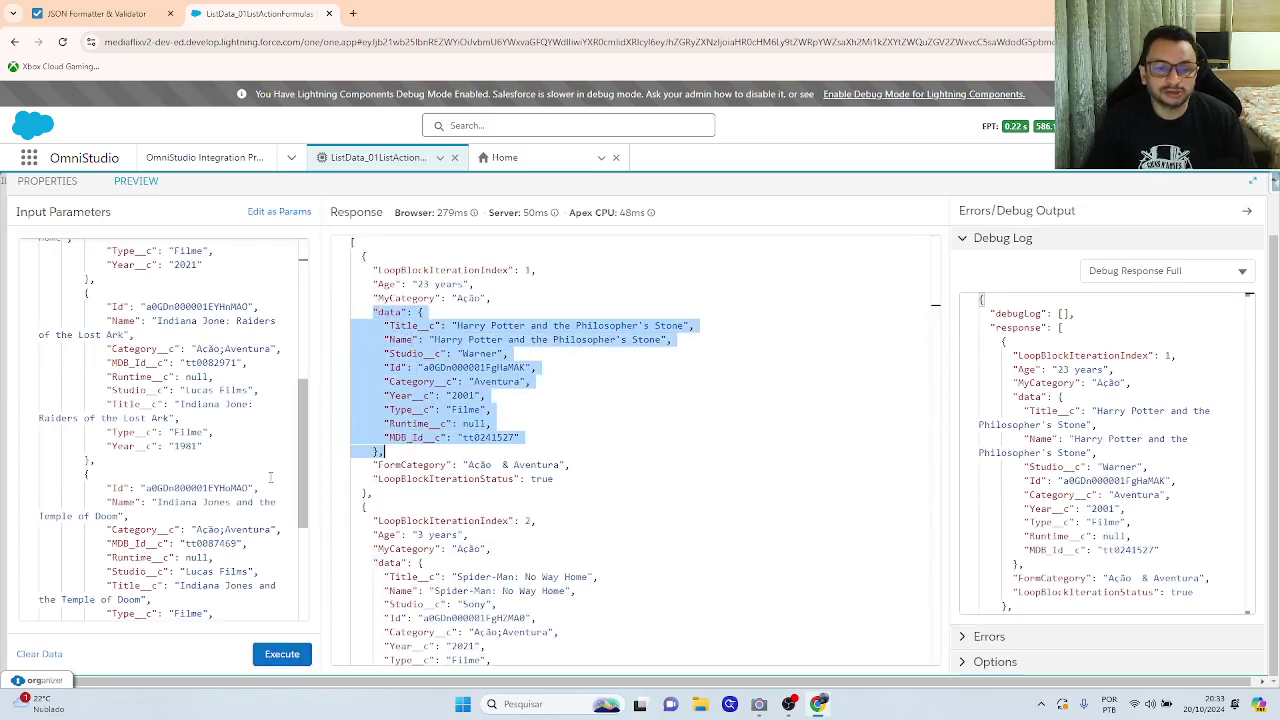
{"action": "left_click_drag", "start_coordinate": [478, 285], "coordinate": [372, 285]}
{"action": "left_click", "coordinate": [470, 285]}
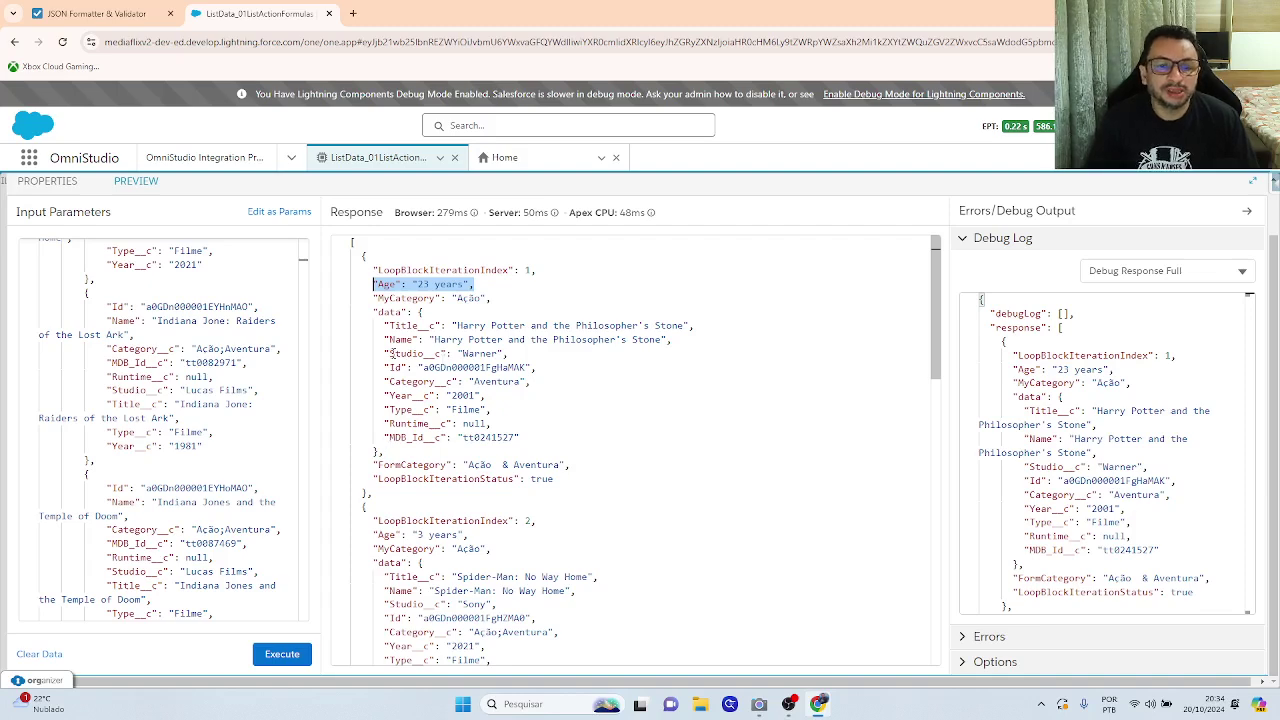
{"action": "left_click_drag", "start_coordinate": [491, 298], "coordinate": [374, 298]}
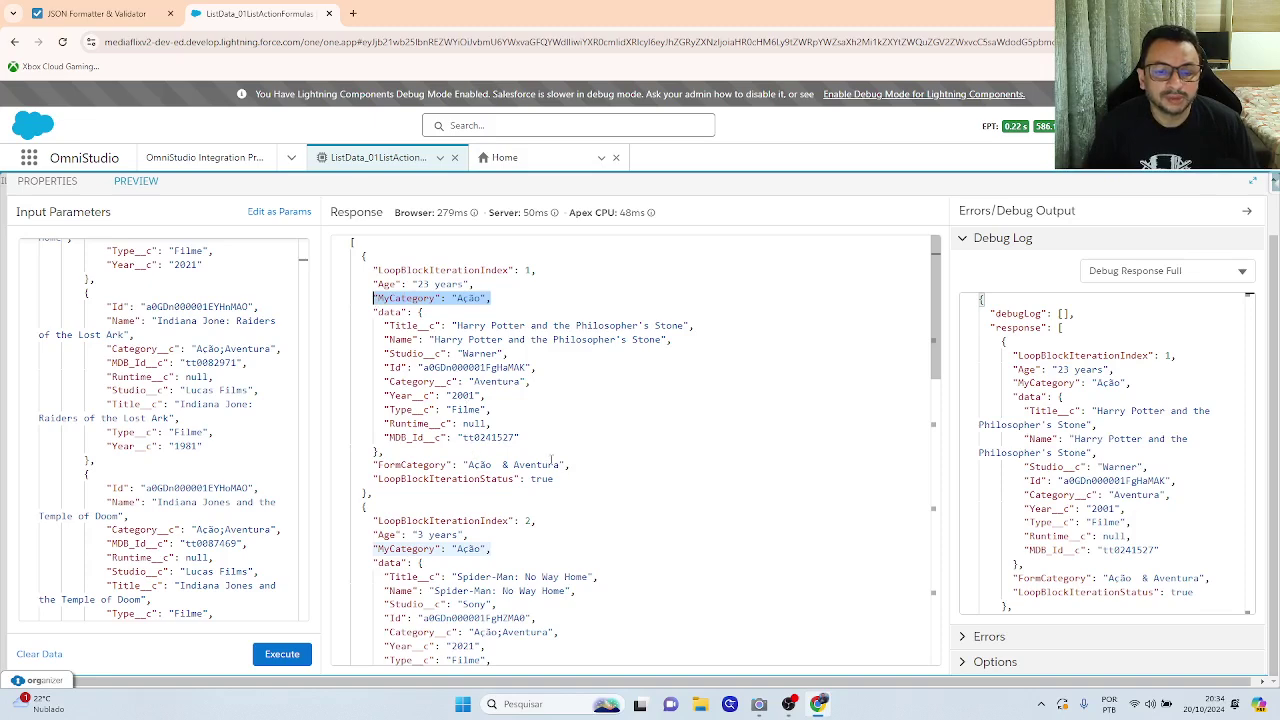
{"action": "left_click", "coordinate": [495, 298]}
{"action": "left_click_drag", "start_coordinate": [495, 298], "coordinate": [362, 298]}
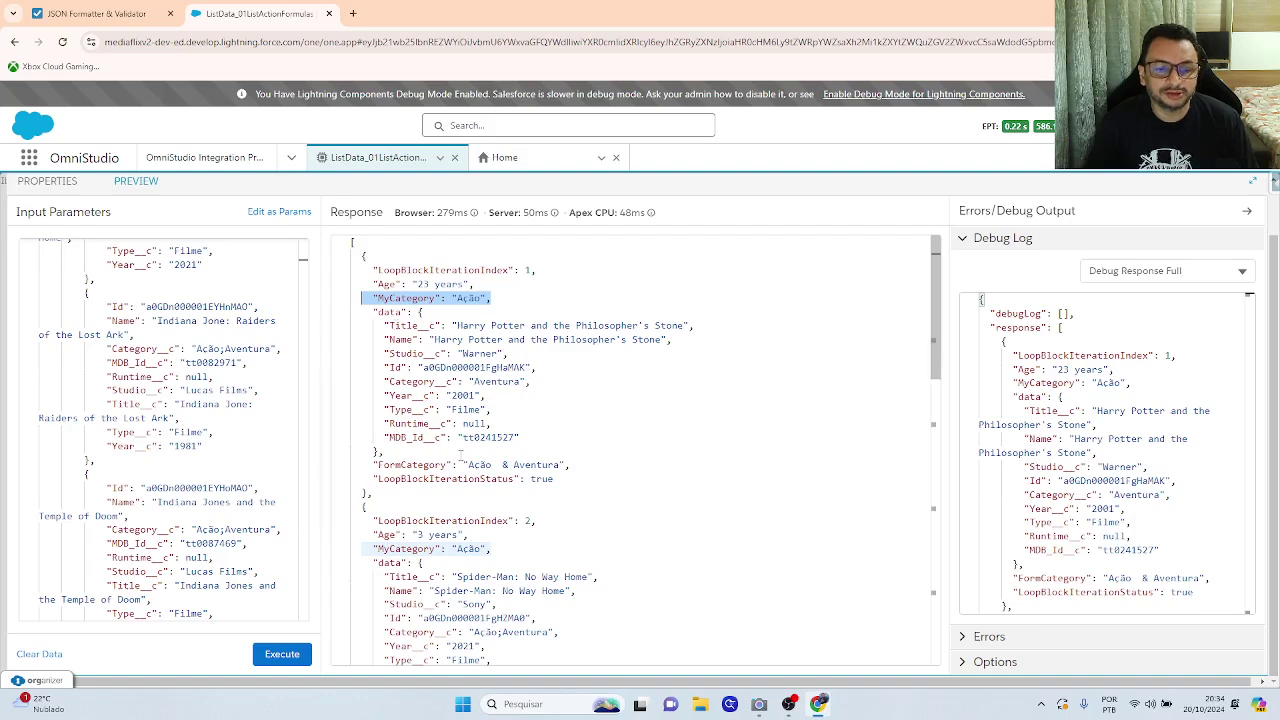
{"action": "left_click_drag", "start_coordinate": [570, 465], "coordinate": [373, 465]}
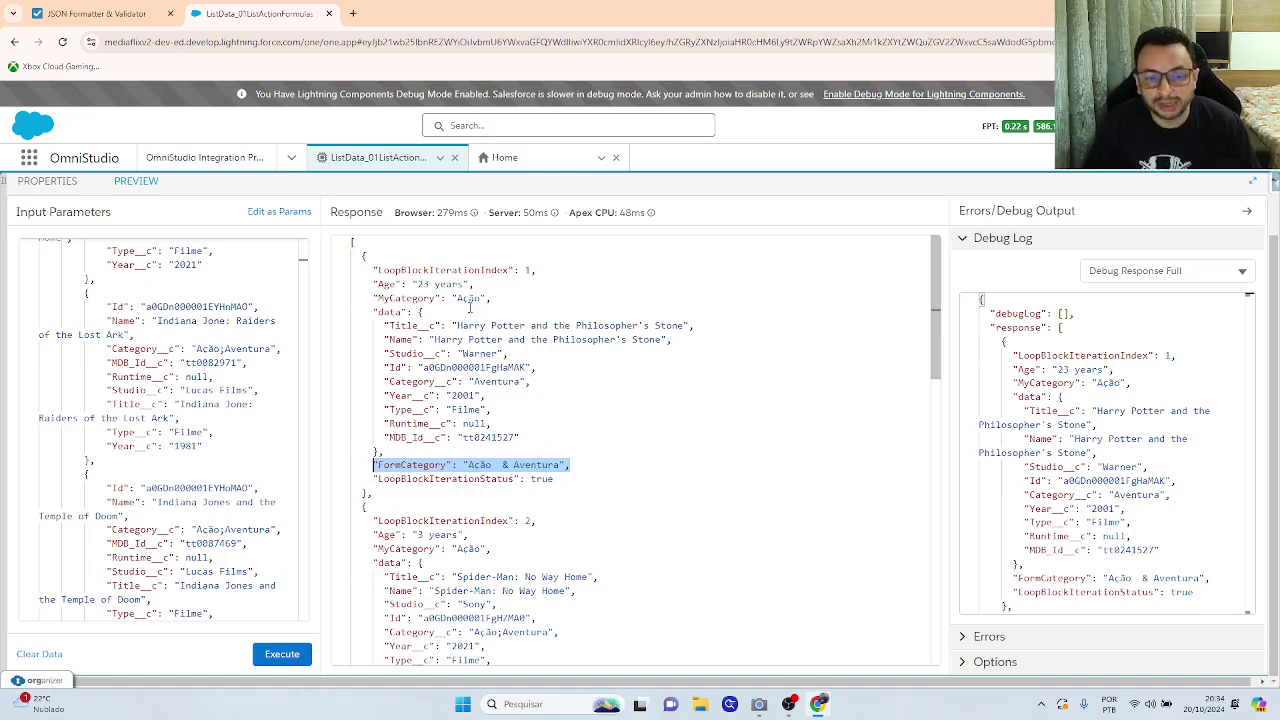
Compare the response with the preview input's outside MyCategory node and its medias records.
{"action": "scroll", "coordinate": [467, 306], "scroll_direction": "down", "scroll_amount": 1}
{"action": "scroll", "coordinate": [467, 306], "scroll_direction": "up", "scroll_amount": 1}
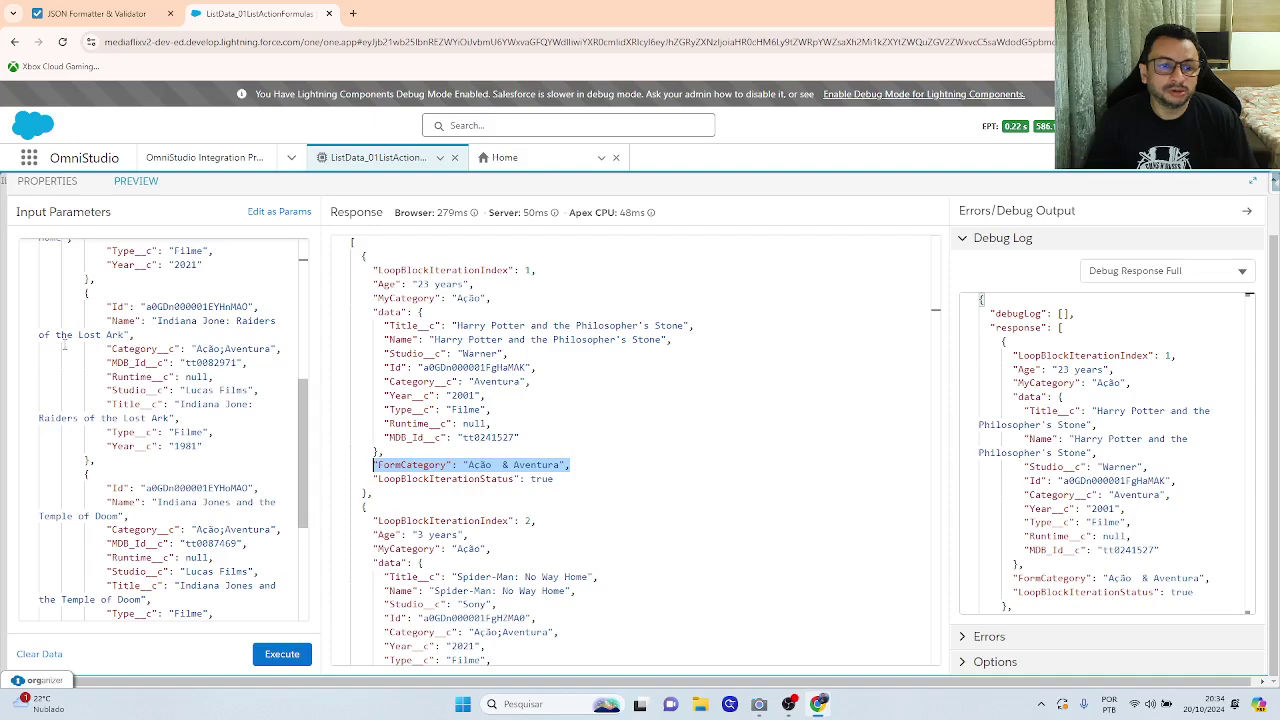
{"action": "scroll", "coordinate": [276, 385], "scroll_direction": "up", "scroll_amount": 3}
{"action": "scroll", "coordinate": [276, 385], "scroll_direction": "up", "scroll_amount": 1}
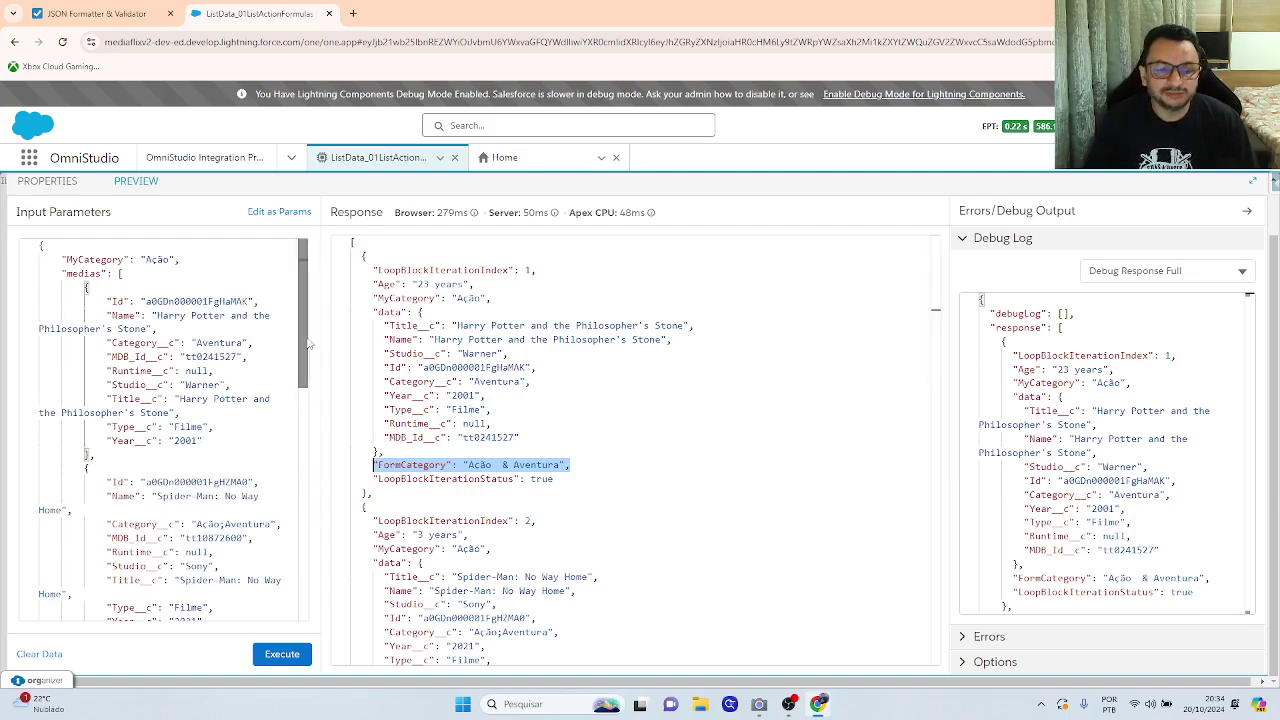
{"action": "scroll", "coordinate": [309, 344], "scroll_direction": "down", "scroll_amount": 3}
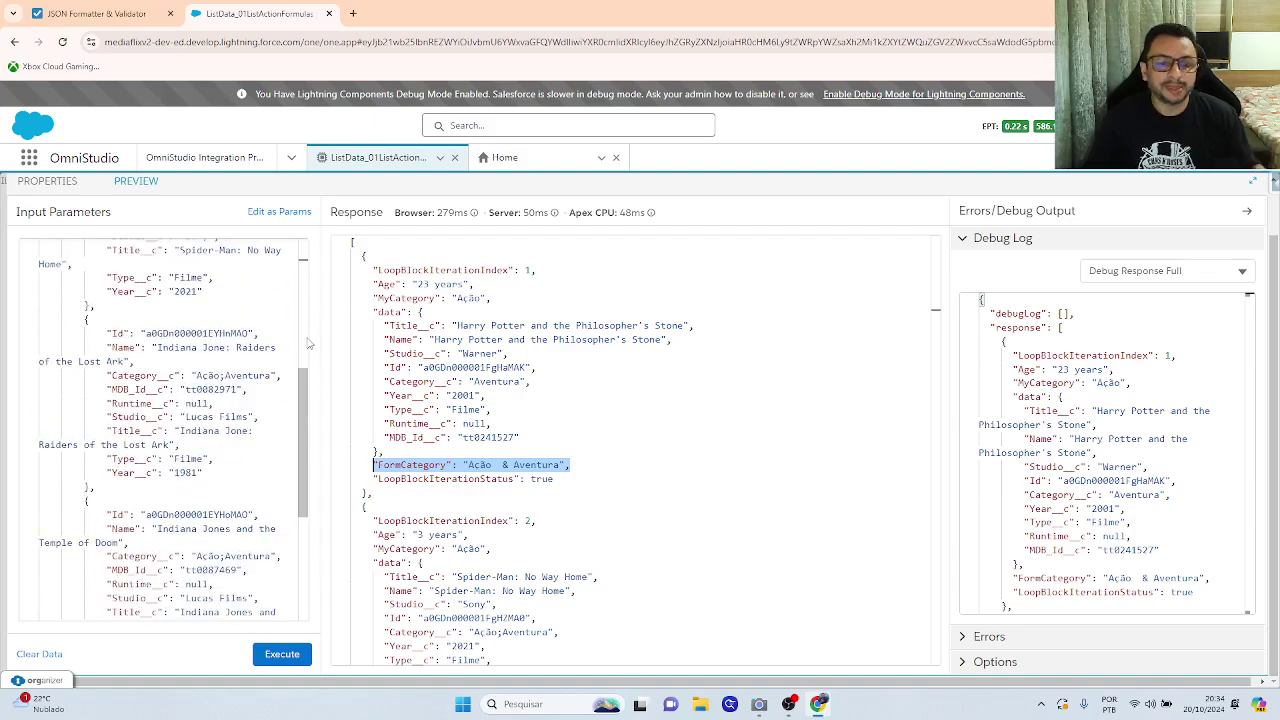